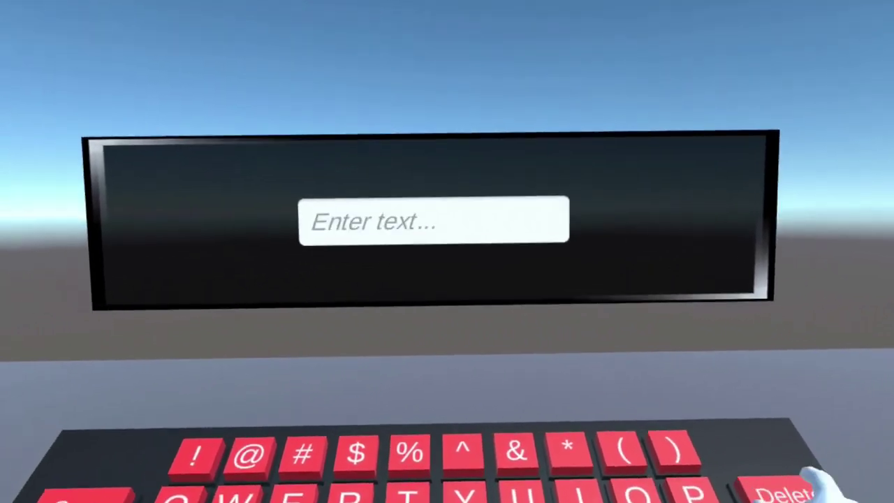
pyautogui.write('SHD')
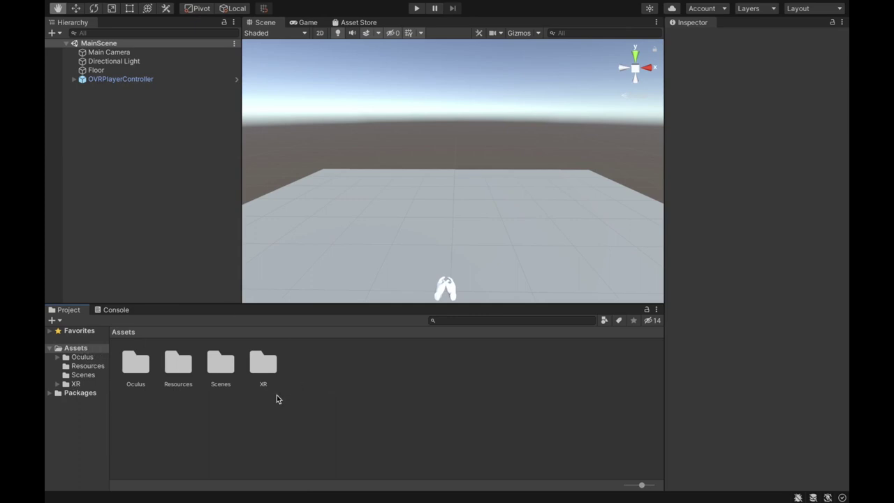
# - Import the custom package VRButton.unitypackage into the project's Assets with all of its contents
pyautogui.rightClick(77, 352)
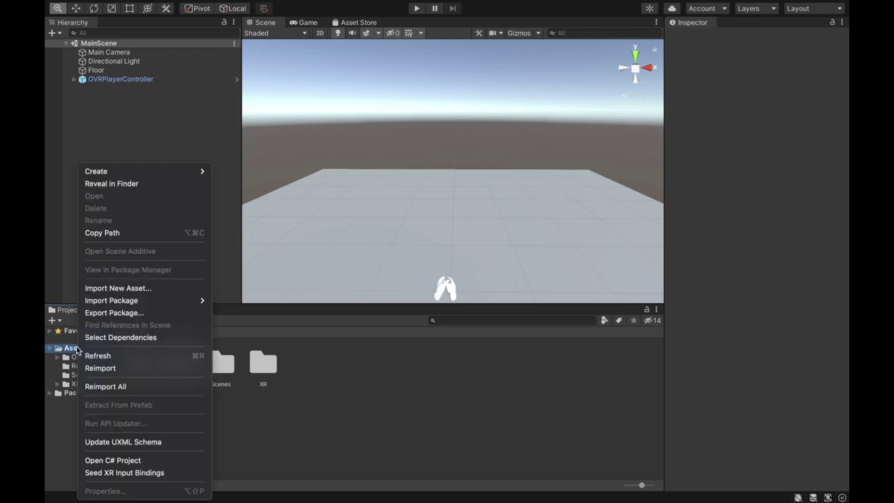
pyautogui.moveTo(160, 301)
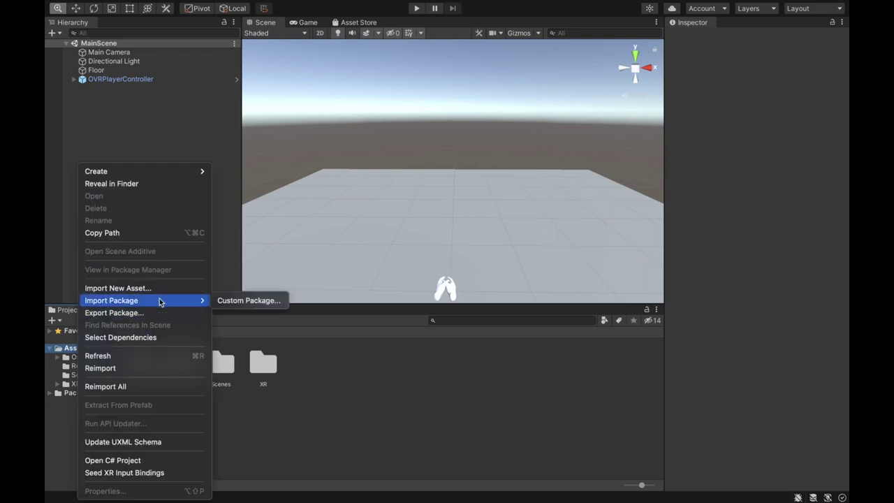
pyautogui.click(236, 301)
pyautogui.click(352, 112)
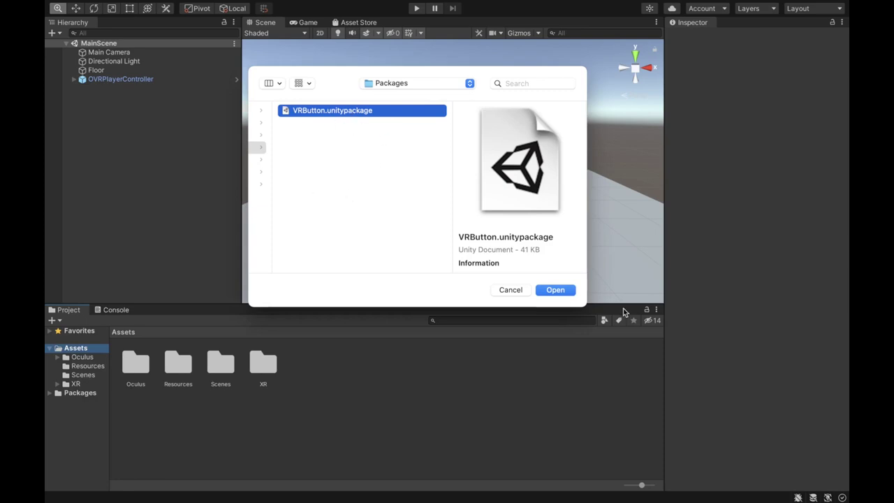
pyautogui.click(555, 289)
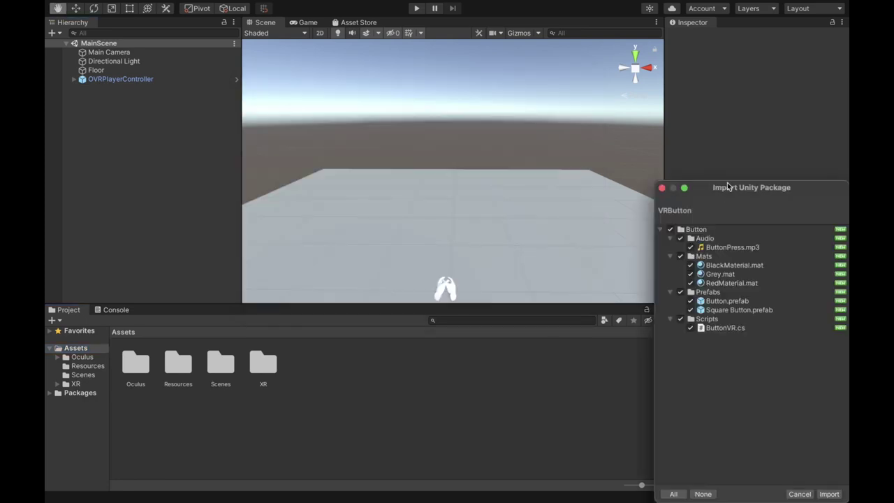
pyautogui.click(828, 493)
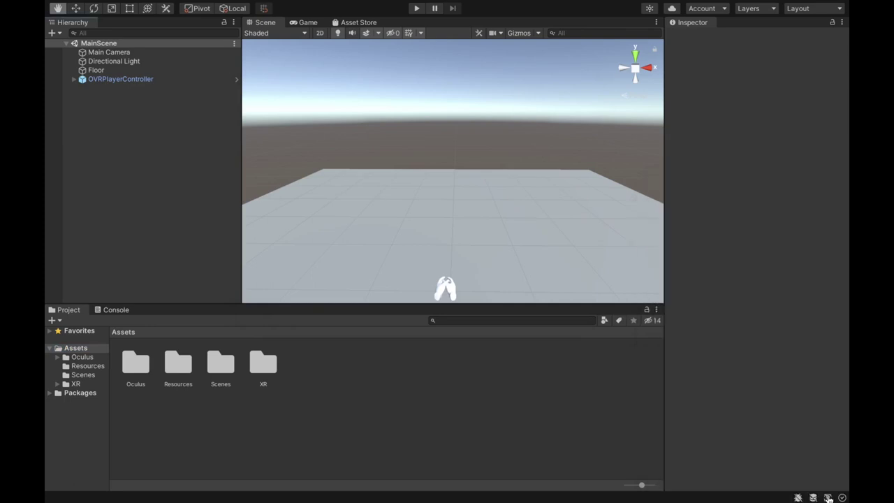
# - Examine the Prefabs, Scripts, Mats and Audio folders inside the imported Button folder and return to Assets
pyautogui.doubleClick(139, 368)
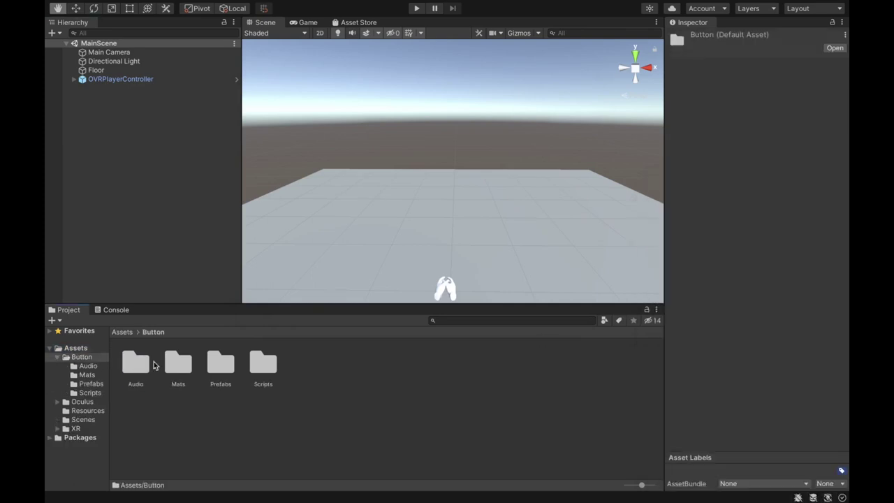
pyautogui.doubleClick(220, 362)
pyautogui.click(150, 332)
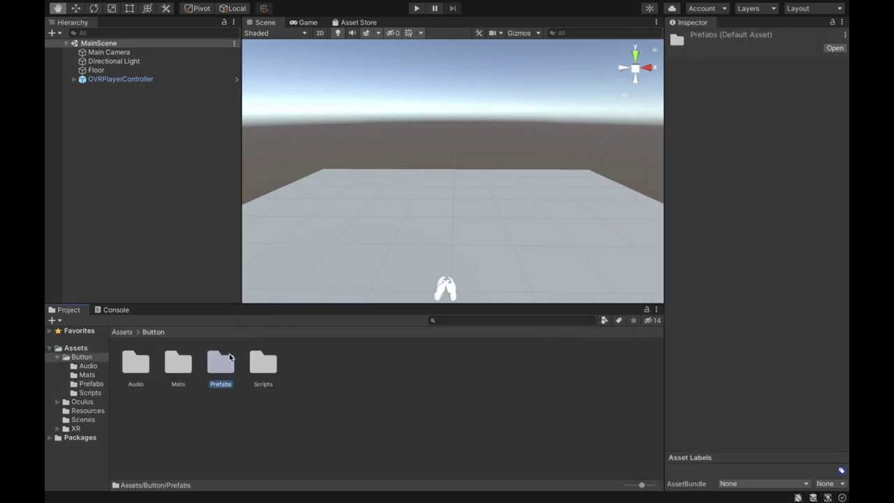
pyautogui.doubleClick(256, 366)
pyautogui.click(155, 333)
pyautogui.doubleClick(170, 363)
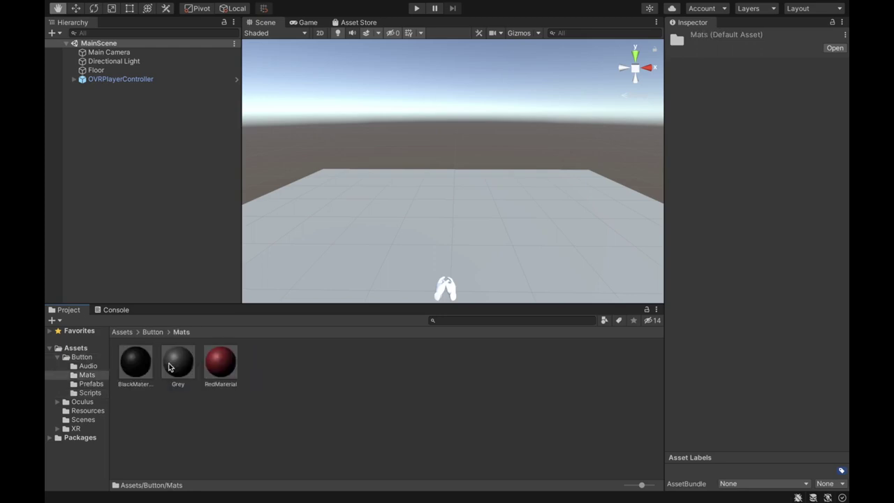
pyautogui.click(159, 333)
pyautogui.doubleClick(148, 364)
pyautogui.click(123, 332)
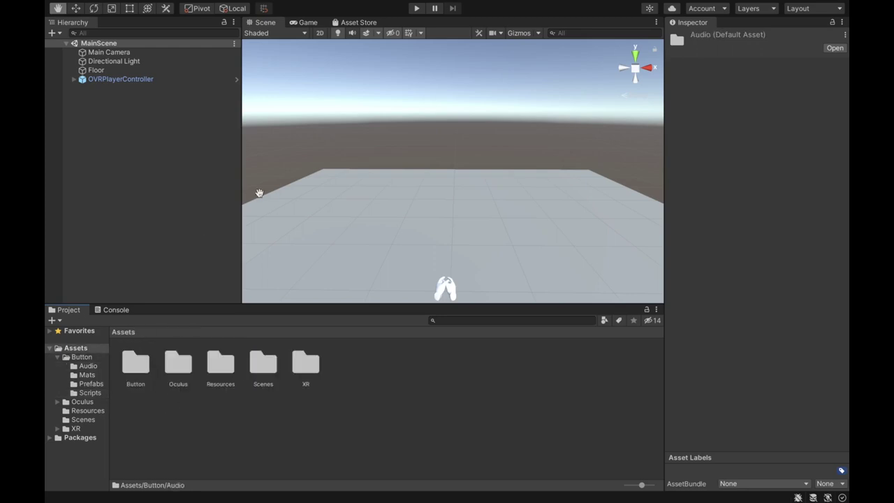
# - In the project settings, name user layers 6 to 9 Hands, Interactive, Typing Hands and Keyboard
pyautogui.moveTo(173, 4)
pyautogui.click(138, 6)
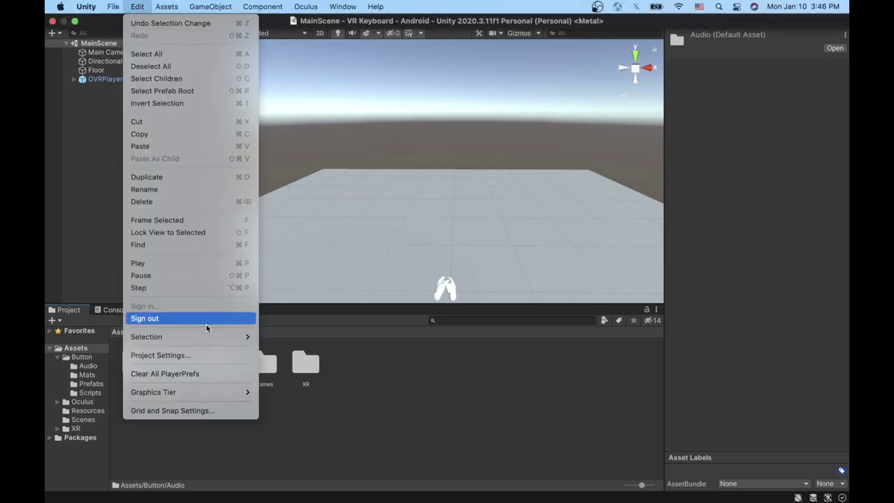
pyautogui.click(195, 354)
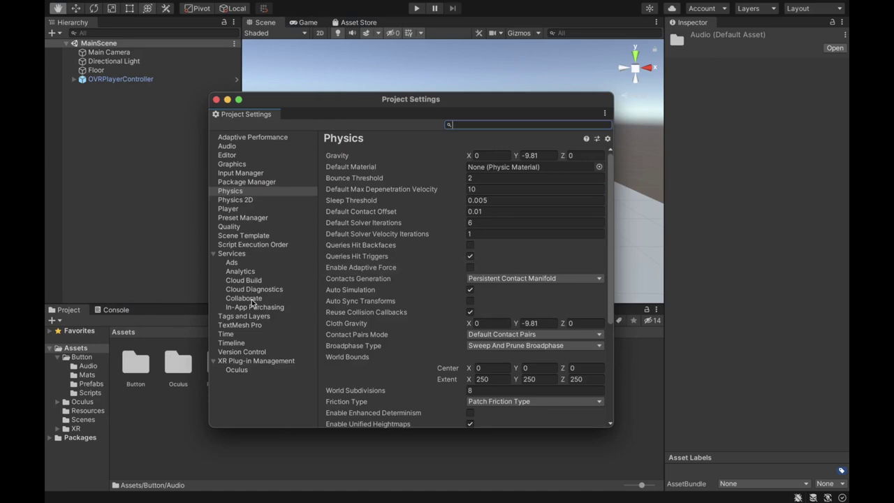
pyautogui.click(250, 316)
pyautogui.click(518, 263)
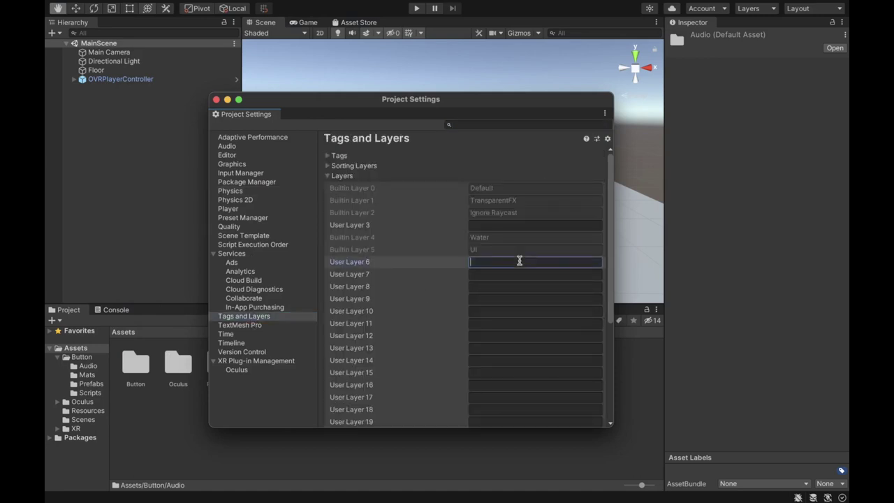
pyautogui.write('Hands')
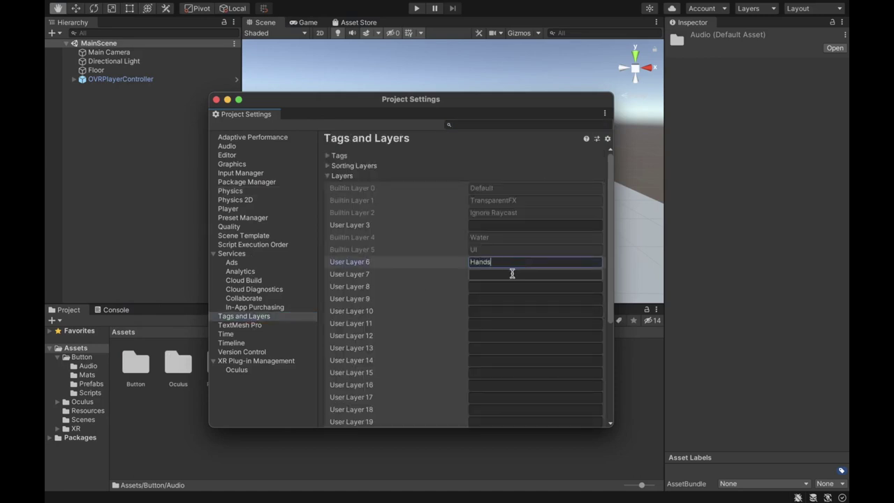
pyautogui.click(511, 273)
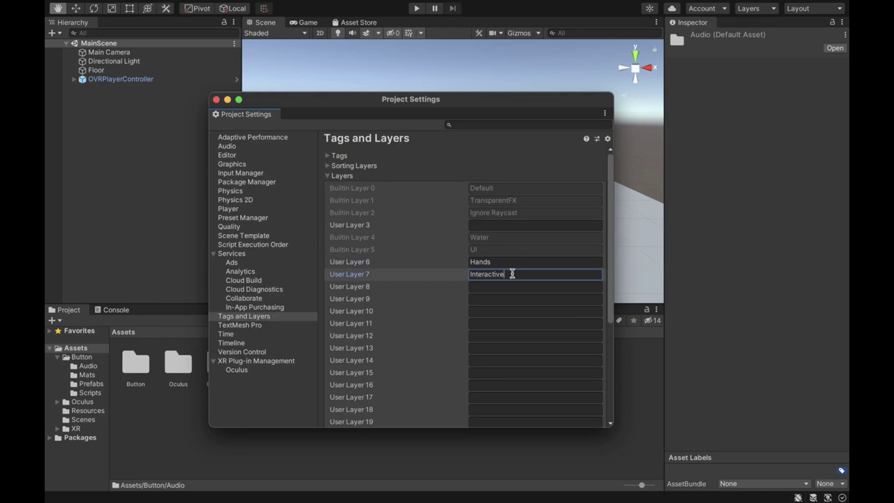
pyautogui.click(508, 284)
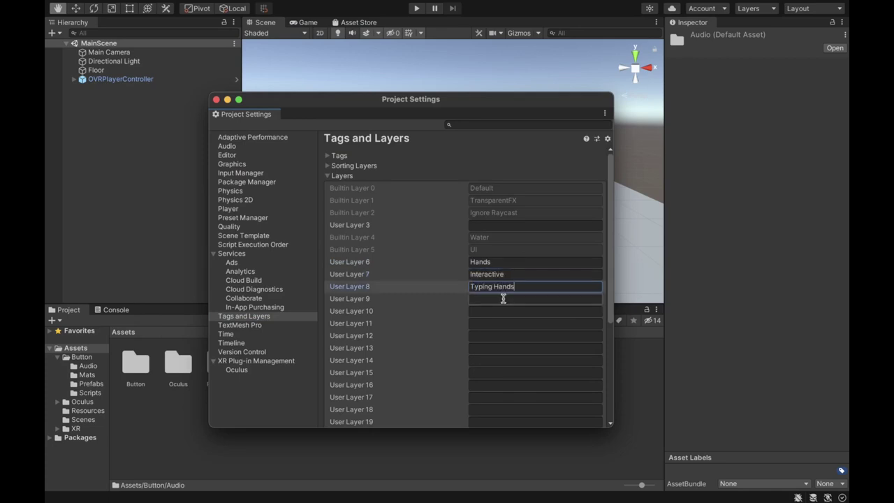
pyautogui.click(502, 298)
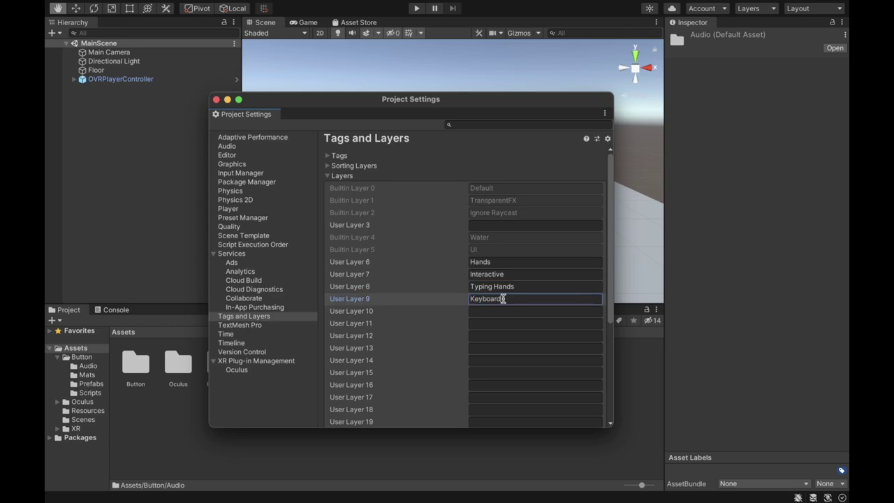
# - Disable physics collisions of Keyboard, Typing Hands and Interactive with the built-in layers, keeping Typing Hands colliding with Keyboard
pyautogui.click(243, 193)
pyautogui.scroll(-10, 423, 286)
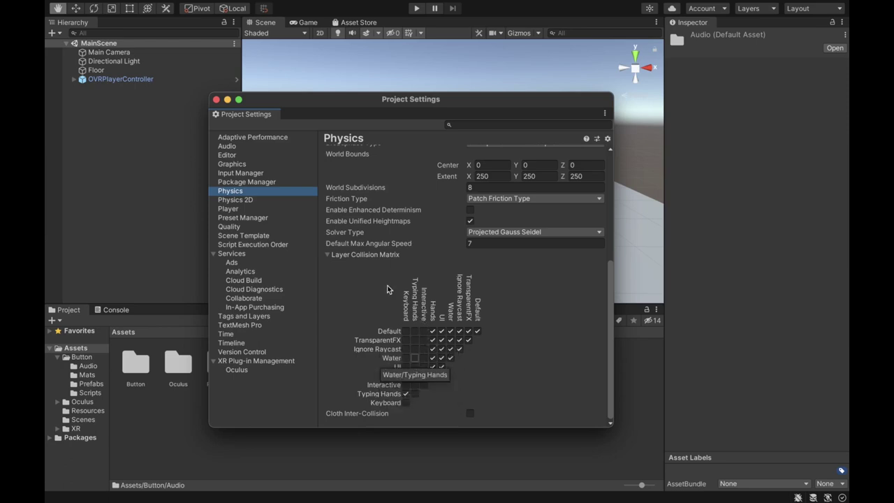
pyautogui.click(216, 100)
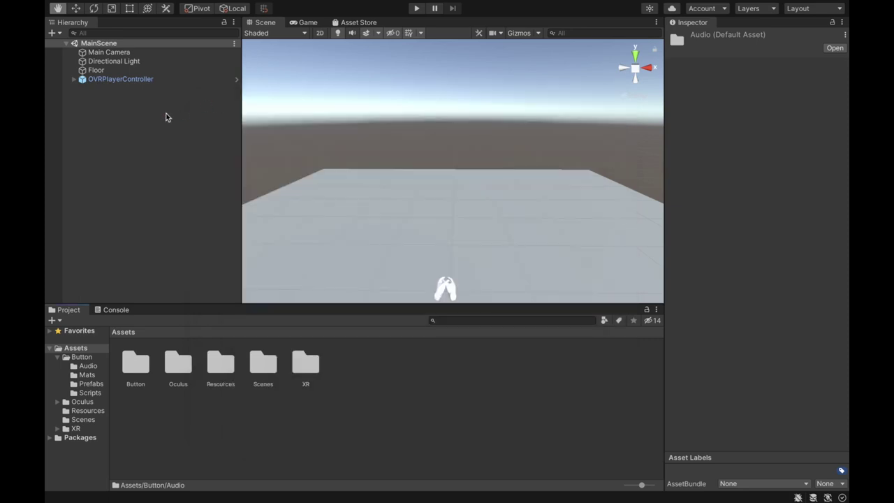
# - Create an empty object at the root of MainScene and name it Keyboard
pyautogui.rightClick(140, 122)
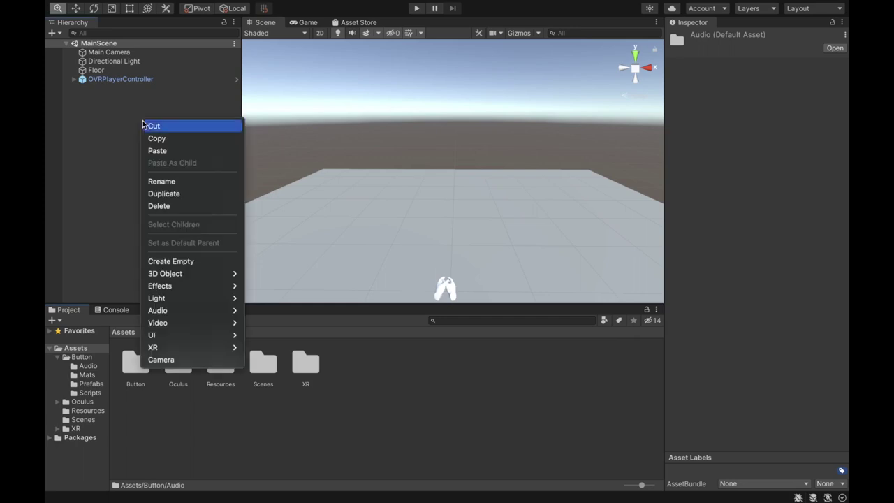
pyautogui.moveTo(202, 275)
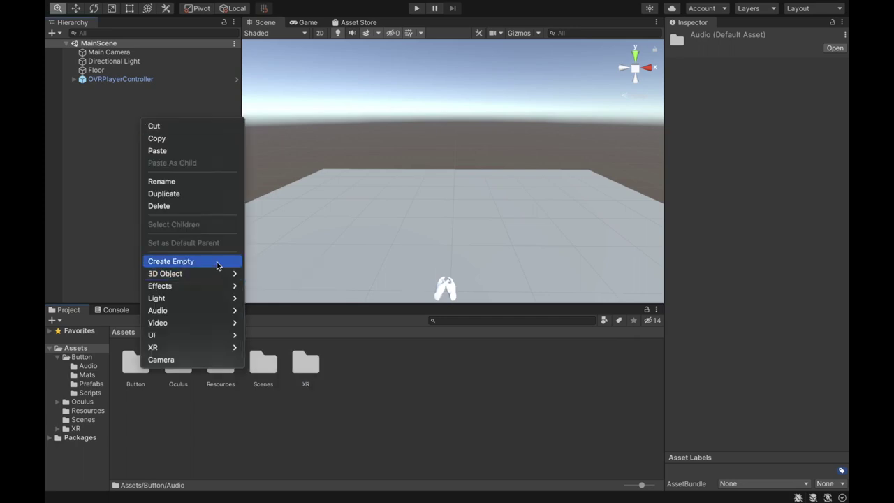
pyautogui.click(216, 261)
pyautogui.write('Keyboar')
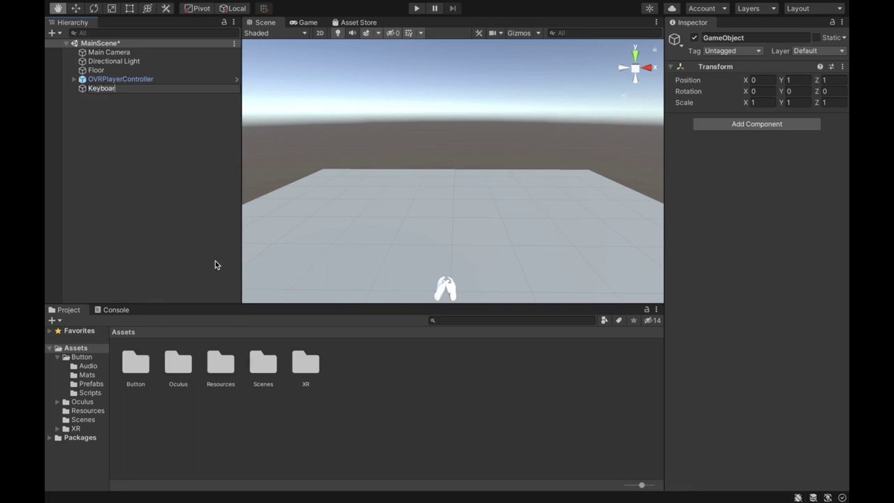
pyautogui.write('d')
pyautogui.press('Return')
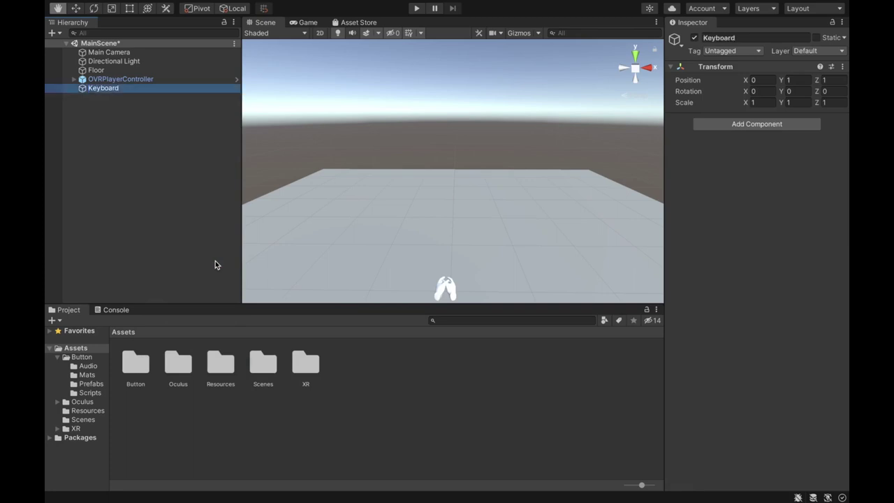
# - Add a 3D cube as a child of the Keyboard object and name it Board
pyautogui.rightClick(107, 88)
pyautogui.moveTo(165, 255)
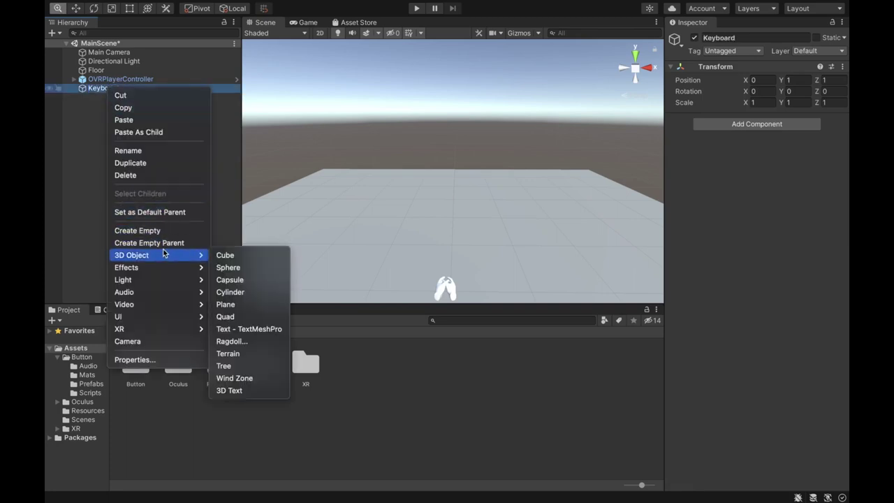
pyautogui.click(222, 255)
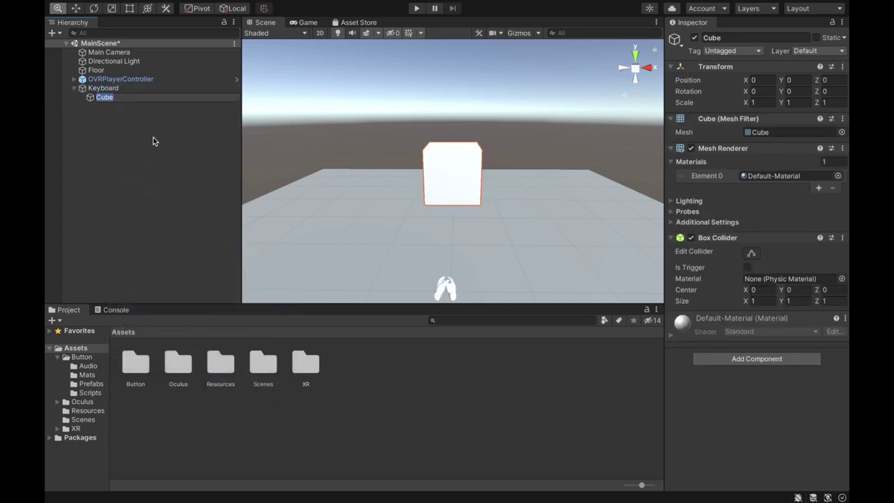
pyautogui.write('Board')
pyautogui.press('Return')
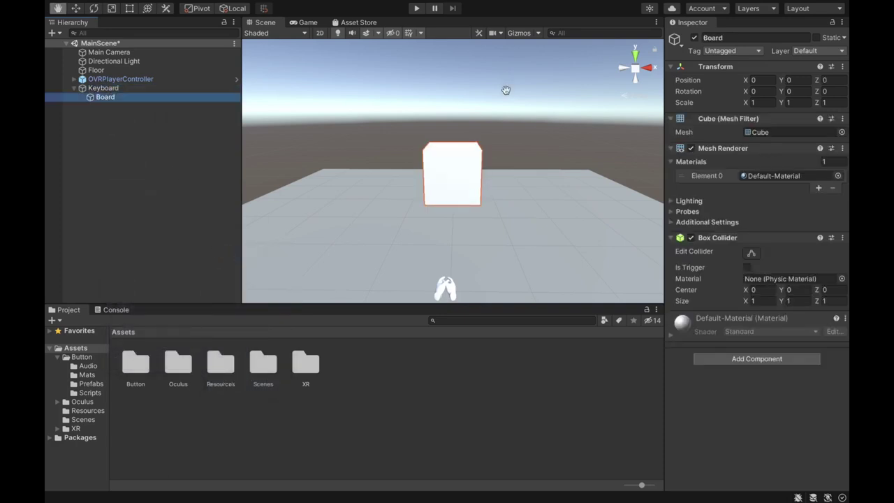
# - Set the Board's scale to 0.05 on Y and 0.4 on Z
pyautogui.click(802, 102)
pyautogui.write('0.05')
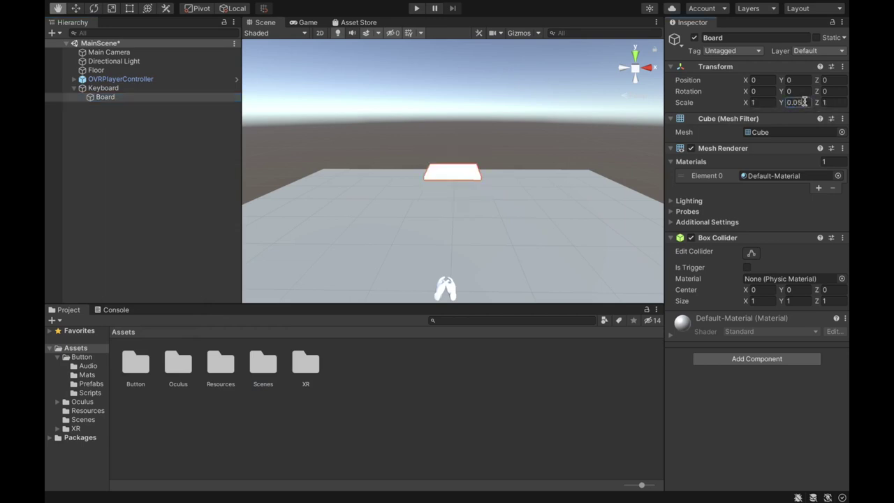
pyautogui.press('Tab')
pyautogui.write('0.4')
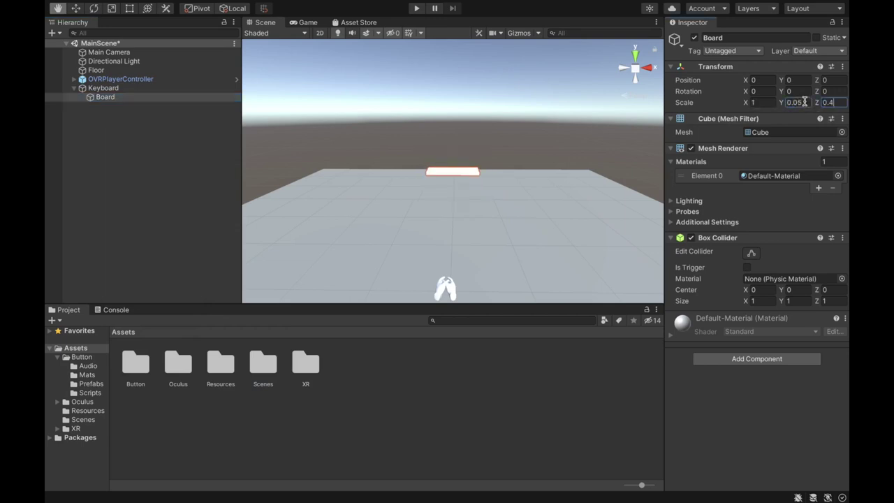
# - Apply the Grey material from the Button package's Mats folder to the Board and save the scene
pyautogui.doubleClick(105, 97)
pyautogui.keyDown('alt'); pyautogui.moveTo(393, 137); pyautogui.dragTo(429, 205); pyautogui.keyUp('alt')
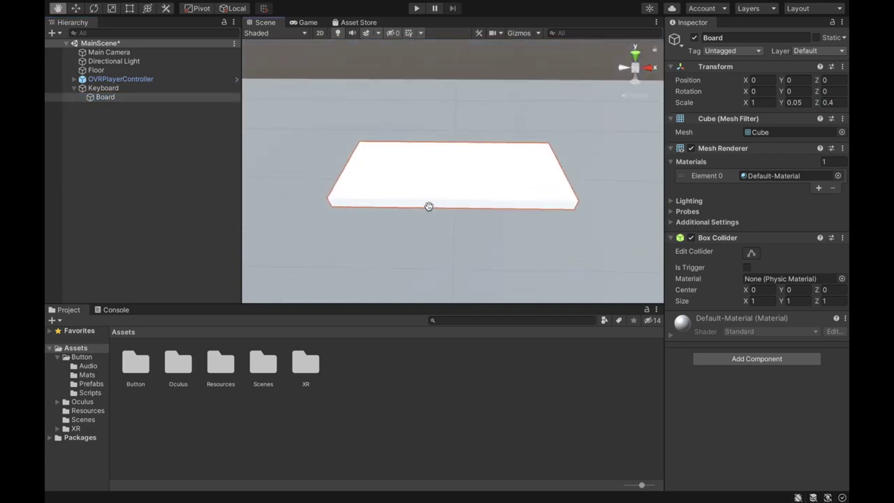
pyautogui.doubleClick(138, 364)
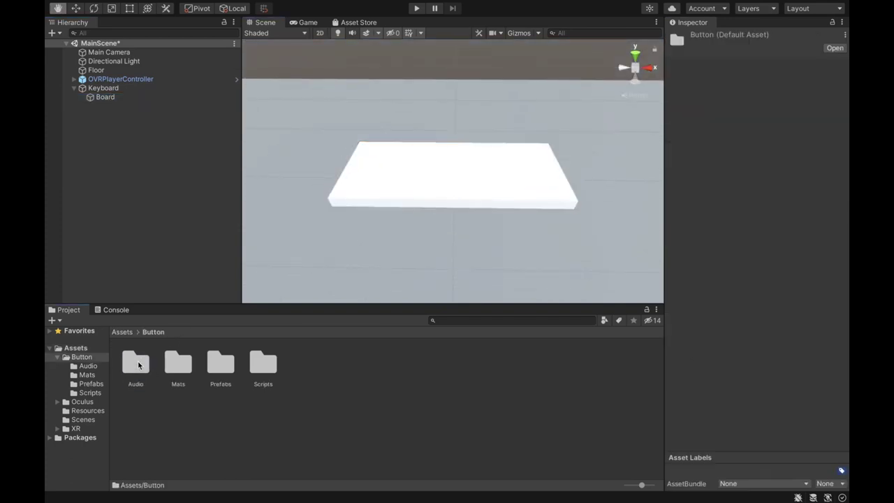
pyautogui.doubleClick(178, 361)
pyautogui.moveTo(178, 362); pyautogui.dragTo(441, 167)
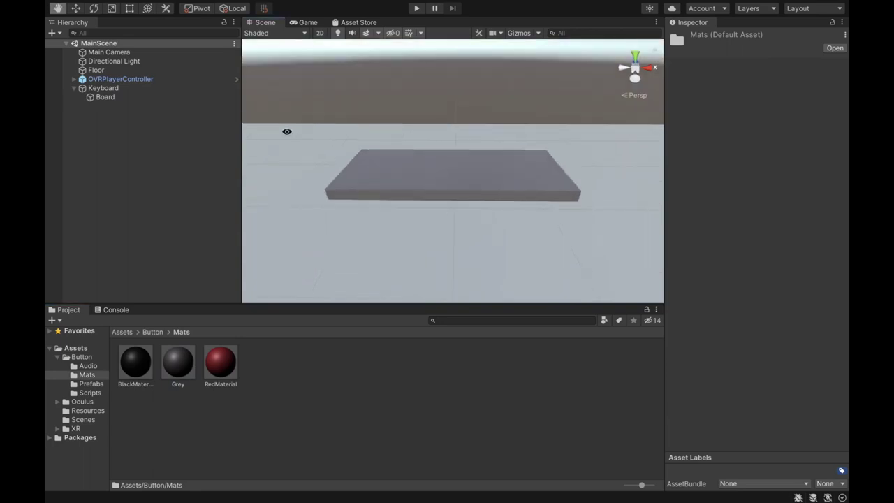
pyautogui.hotkey('ctrl', 's')
# - Create an empty child object named Buttons under Keyboard and reselect the Keyboard object
pyautogui.click(158, 96)
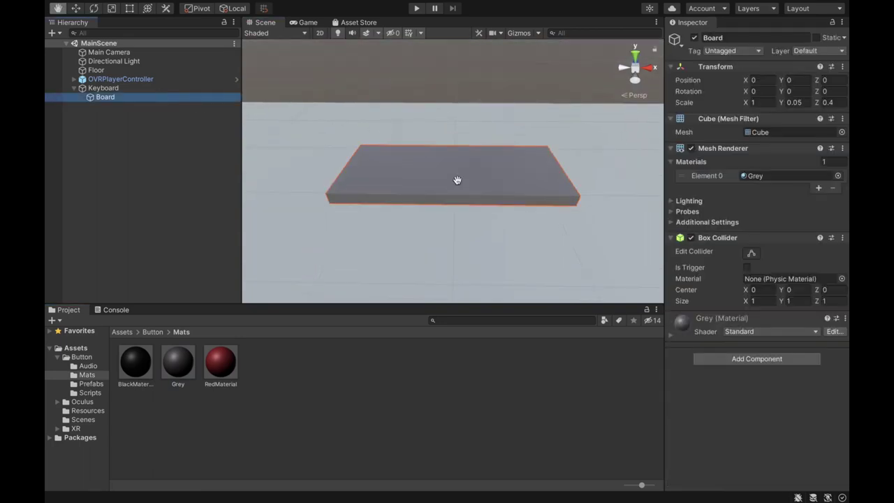
pyautogui.click(123, 89)
pyautogui.rightClick(124, 90)
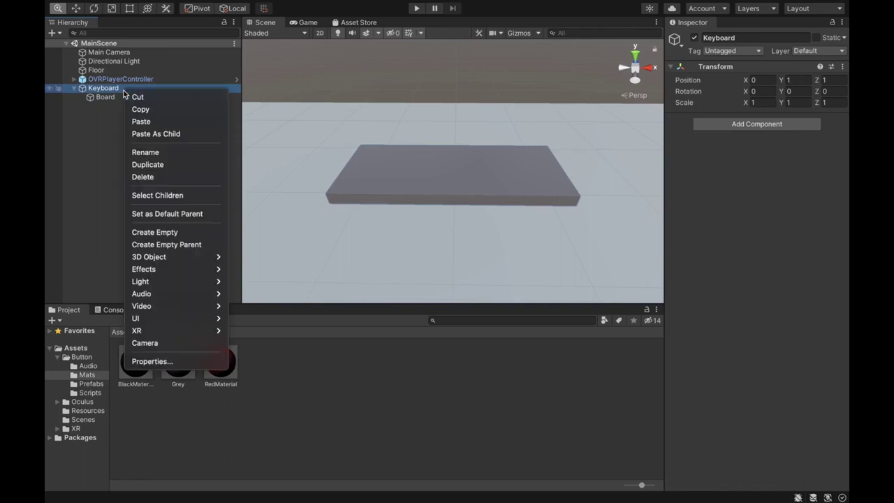
pyautogui.click(201, 235)
pyautogui.write('Buttons')
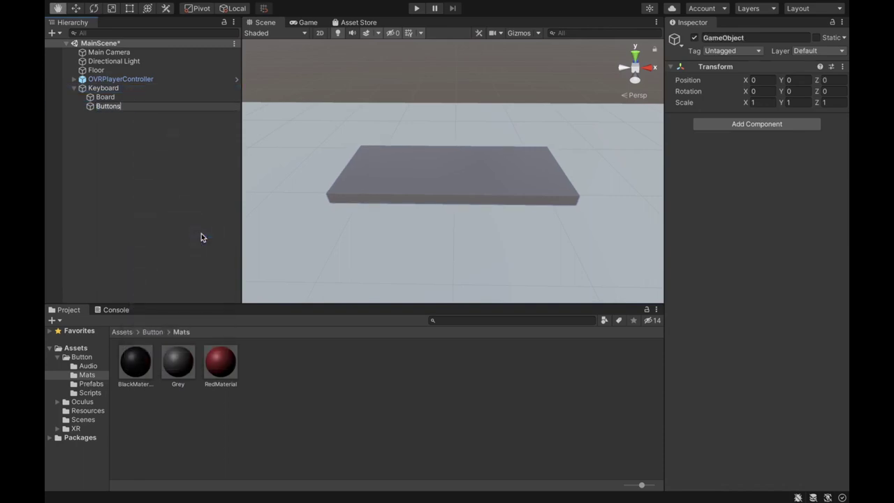
pyautogui.press('Return')
pyautogui.click(128, 87)
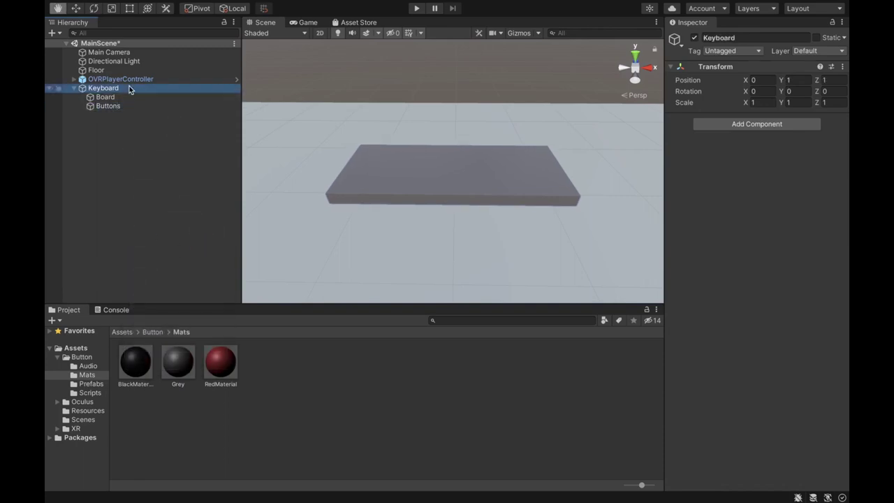
# - Create an empty child object named Typing Area under the Keyboard object
pyautogui.rightClick(129, 86)
pyautogui.click(179, 226)
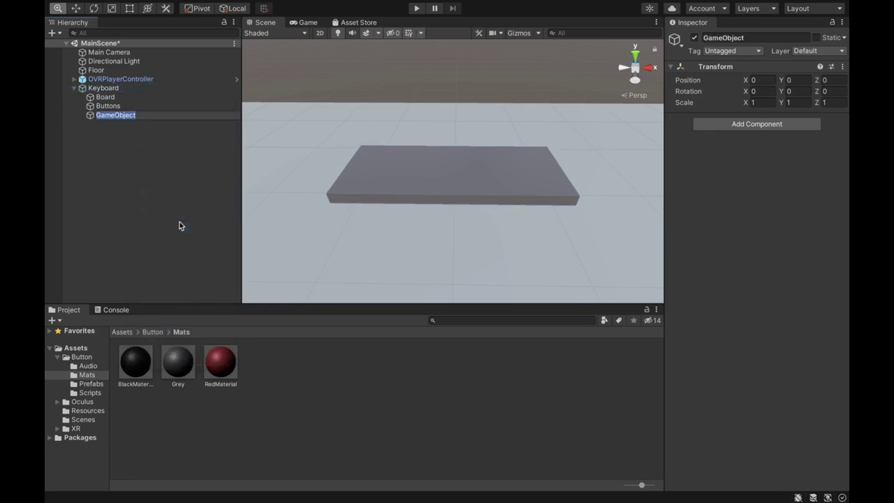
pyautogui.write('Typing Area')
pyautogui.press('Return')
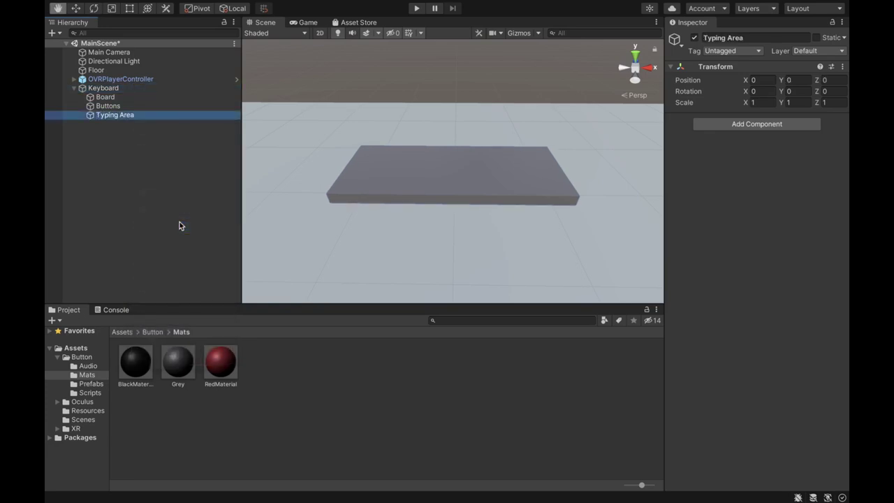
# - Create an empty child object named Normal under the Buttons object
pyautogui.click(152, 106)
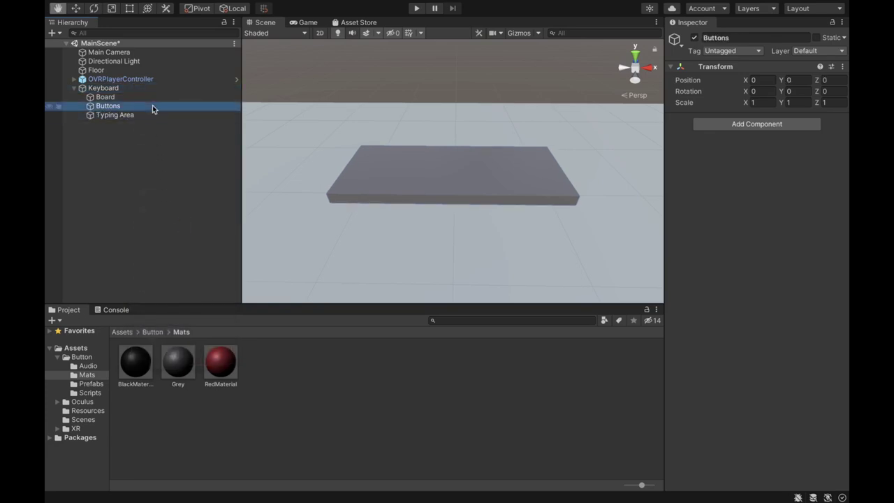
pyautogui.rightClick(152, 106)
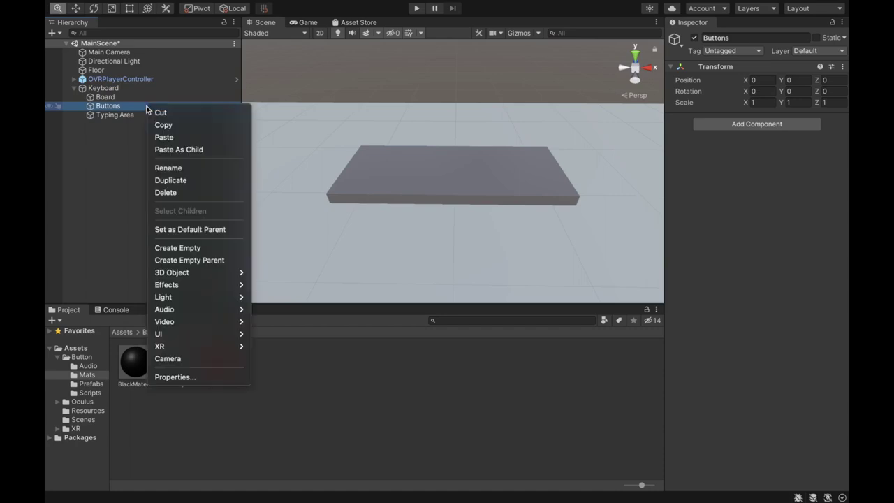
pyautogui.click(194, 249)
pyautogui.write('Normal')
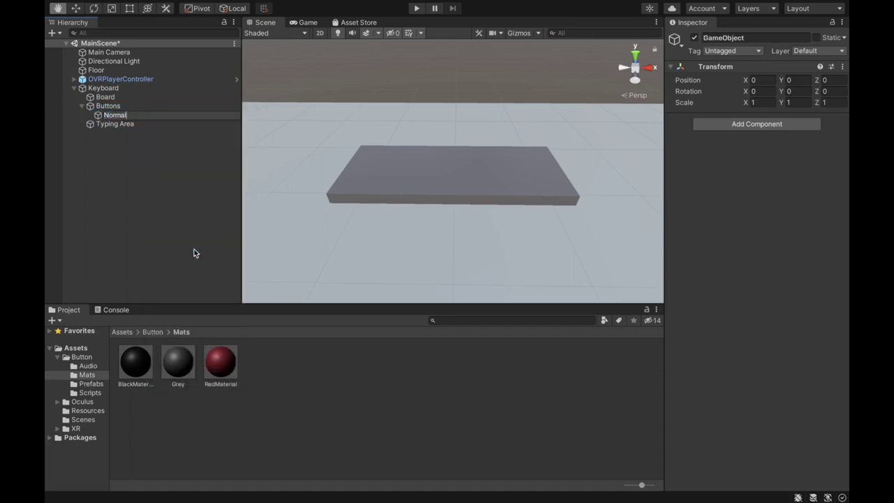
pyautogui.press('Return')
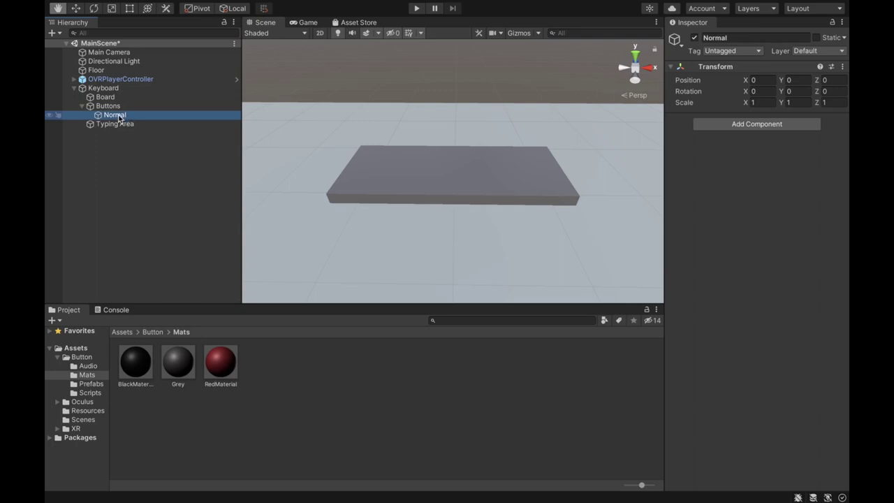
# - Create an empty child object named Numbers under the Normal object
pyautogui.rightClick(119, 117)
pyautogui.click(181, 258)
pyautogui.write('N')
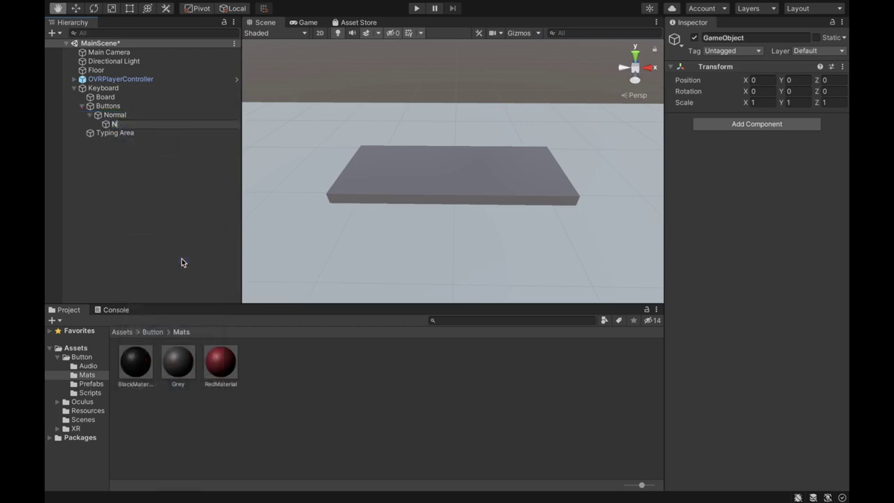
pyautogui.write('umbers')
pyautogui.press('Return')
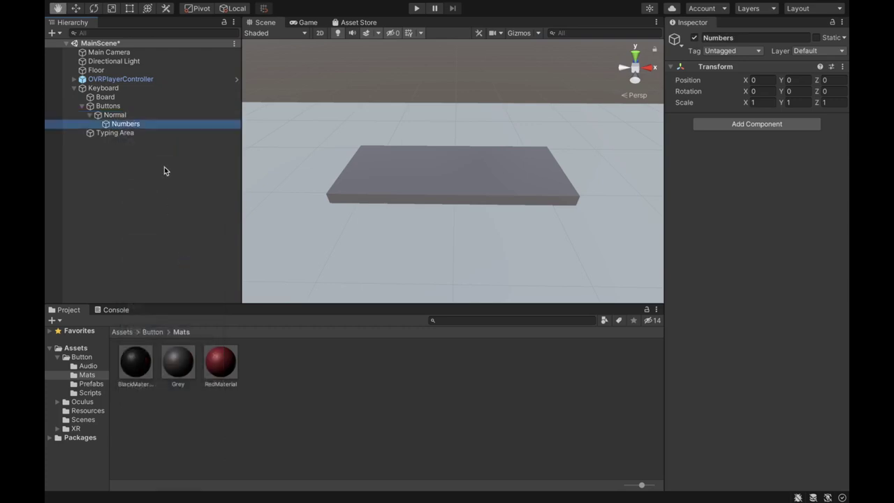
# - Add the Square Button prefab from the Button package's Prefabs folder as a child of the Numbers object
pyautogui.click(124, 331)
pyautogui.doubleClick(139, 371)
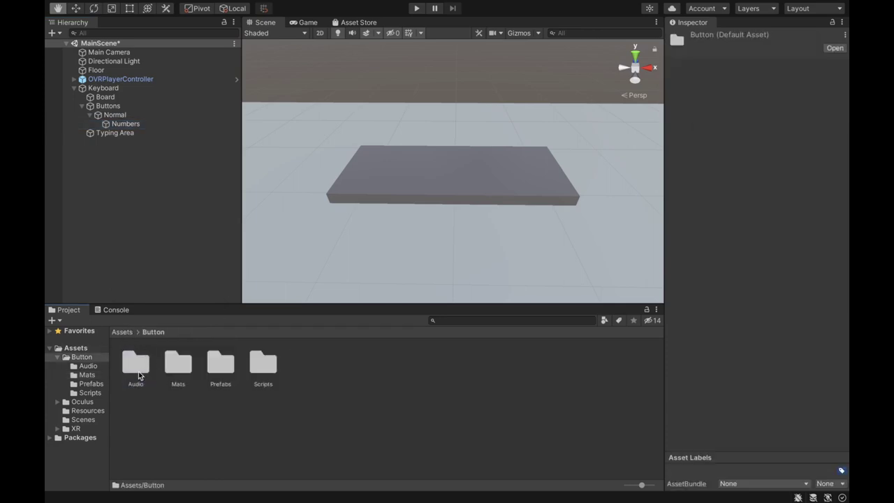
pyautogui.doubleClick(226, 370)
pyautogui.moveTo(179, 370); pyautogui.dragTo(151, 126)
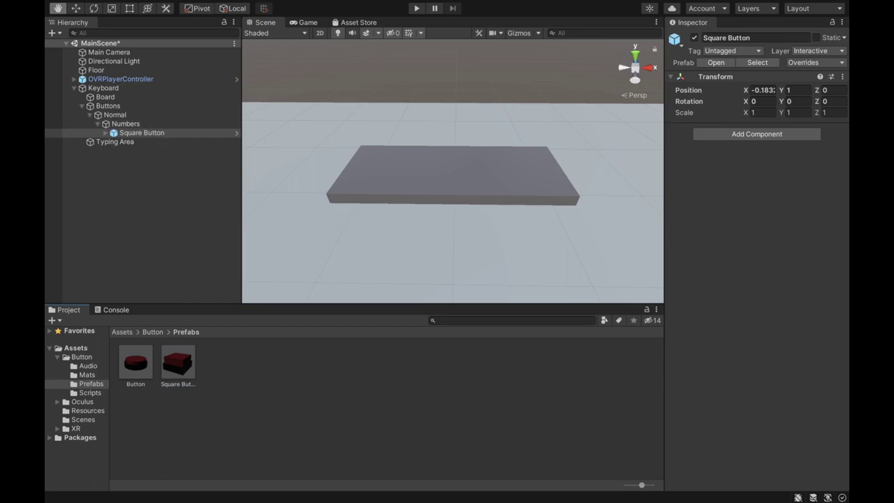
# - Set the Square Button's X and Y position to 0
pyautogui.click(771, 89)
pyautogui.write('0')
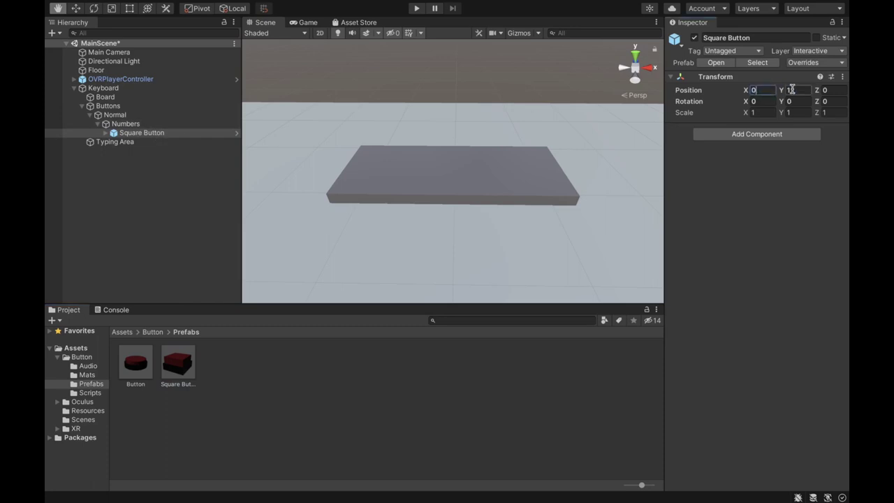
pyautogui.click(790, 90)
pyautogui.write('0')
# - Raise the Square Button with the Move tool to about 0.031 on Y so it sits on the Board
pyautogui.click(76, 7)
pyautogui.moveTo(455, 133); pyautogui.dragTo(454, 124)
pyautogui.doubleClick(133, 134)
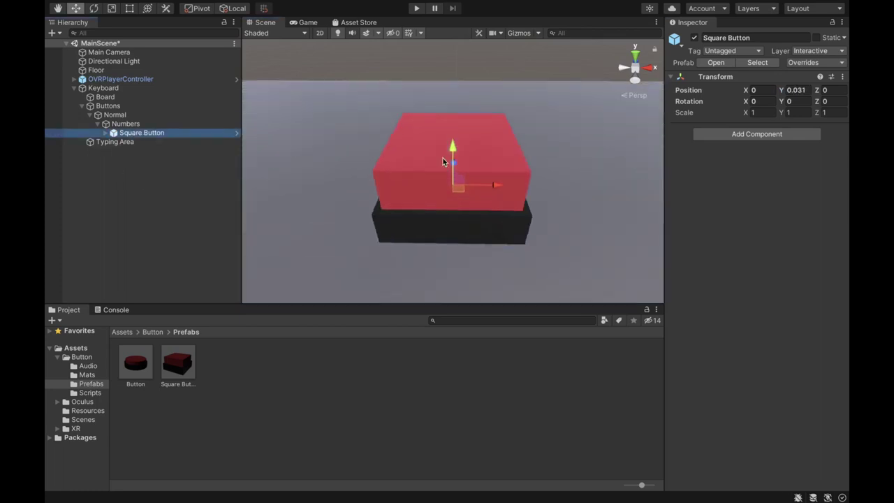
pyautogui.keyDown('alt'); pyautogui.moveTo(442, 158); pyautogui.dragTo(454, 187); pyautogui.keyUp('alt')
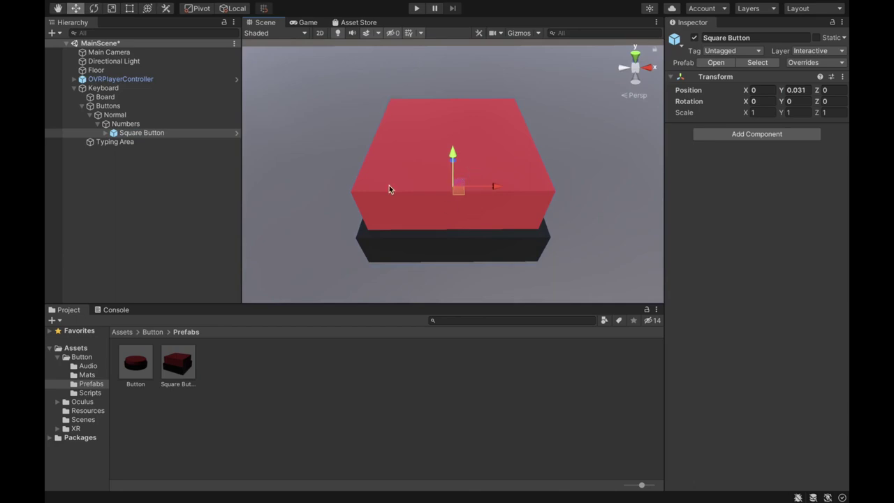
# - Expand the Square Button's child objects and rename the Square Button as Keyboard Button
pyautogui.click(134, 135)
pyautogui.click(105, 132)
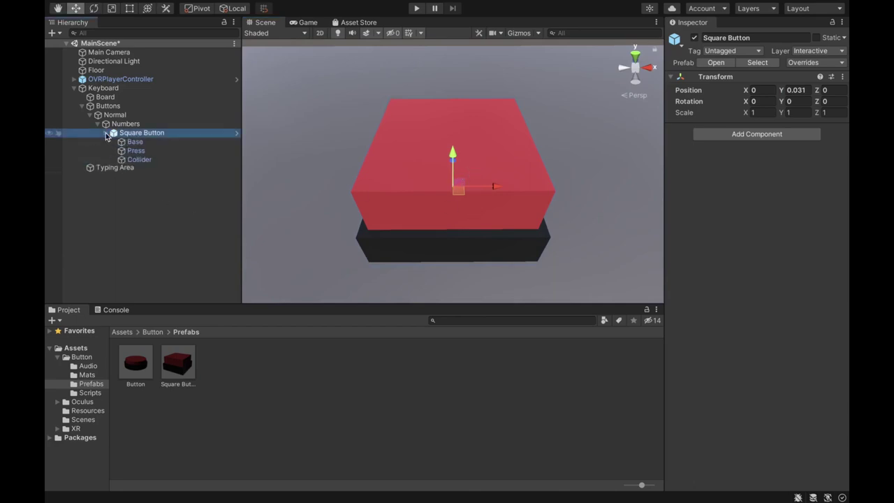
pyautogui.rightClick(151, 134)
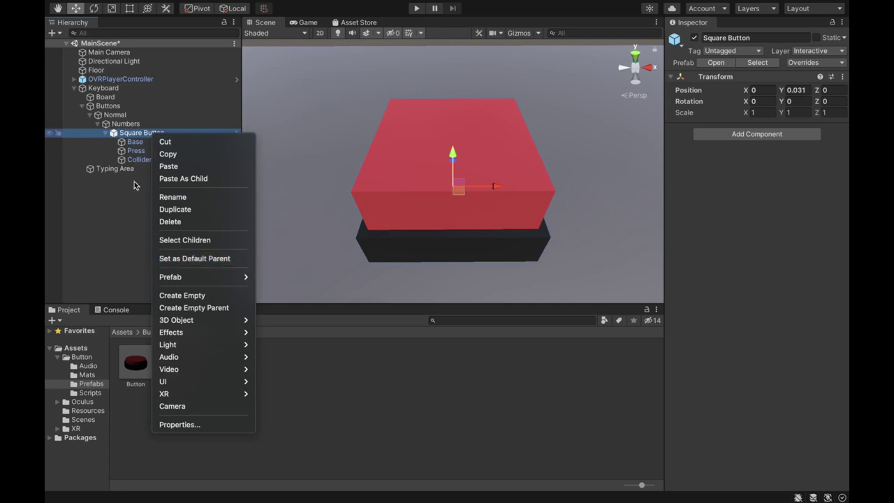
pyautogui.click(127, 129)
pyautogui.write('Keybo')
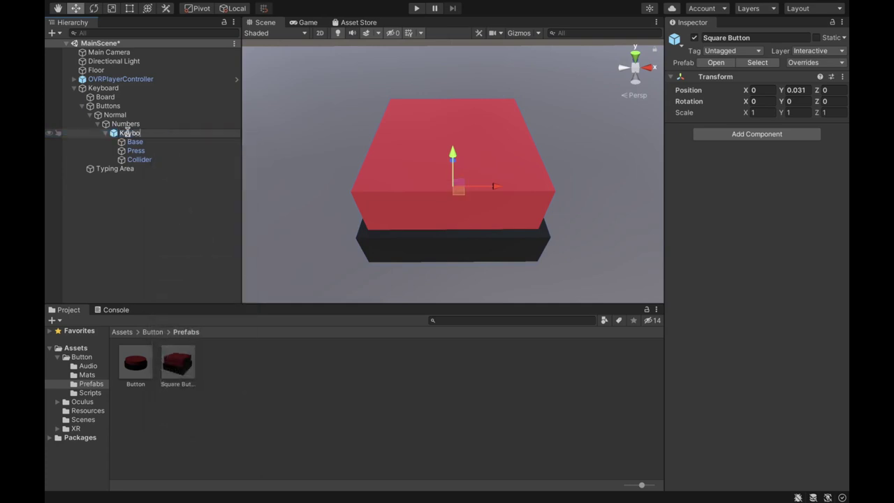
pyautogui.write('ard Button')
pyautogui.press('Return')
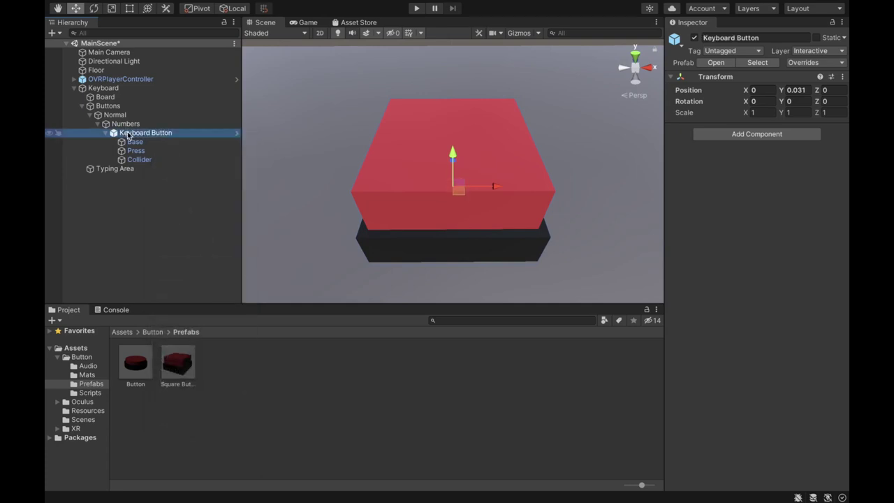
# - Unpack the Keyboard Button's prefab completely
pyautogui.rightClick(147, 139)
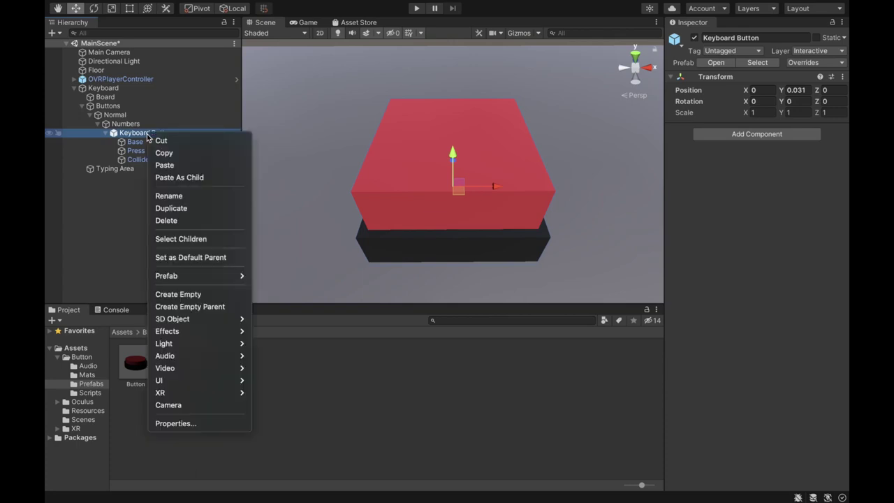
pyautogui.moveTo(213, 276)
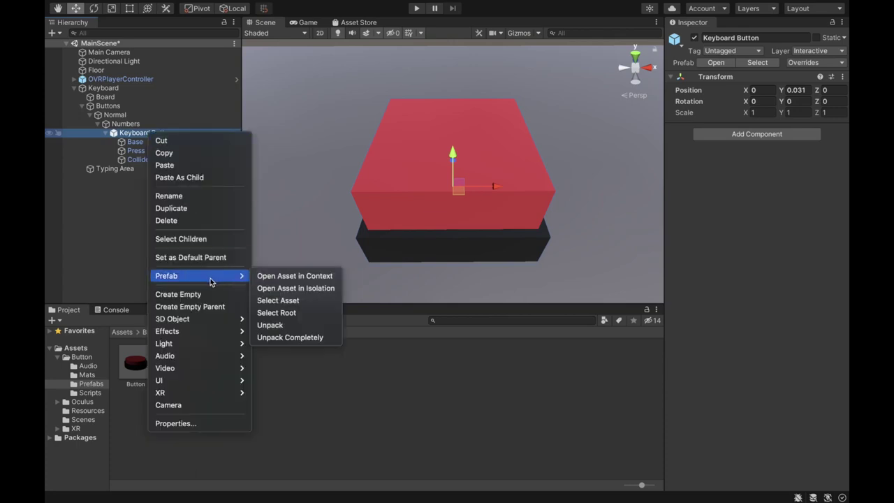
pyautogui.click(299, 338)
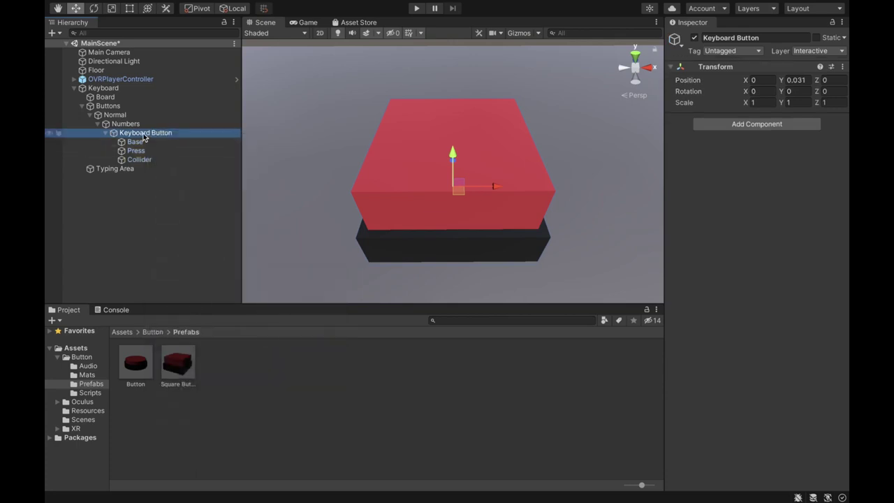
# - Add a TextMeshPro UI text under the Keyboard Button and import the TMP Essentials
pyautogui.rightClick(146, 133)
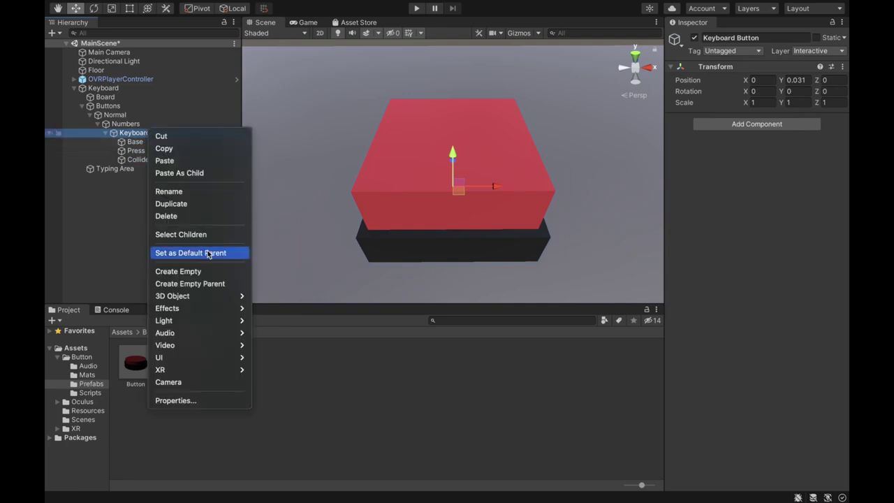
pyautogui.moveTo(202, 357)
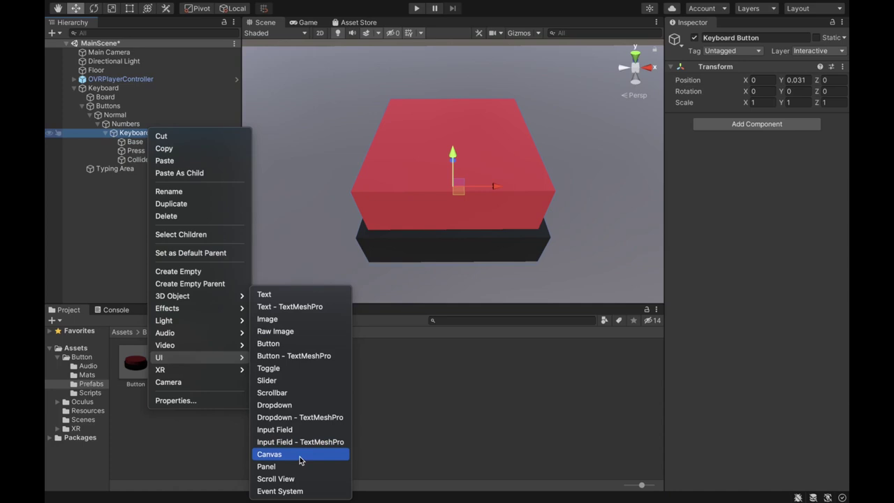
pyautogui.click(300, 306)
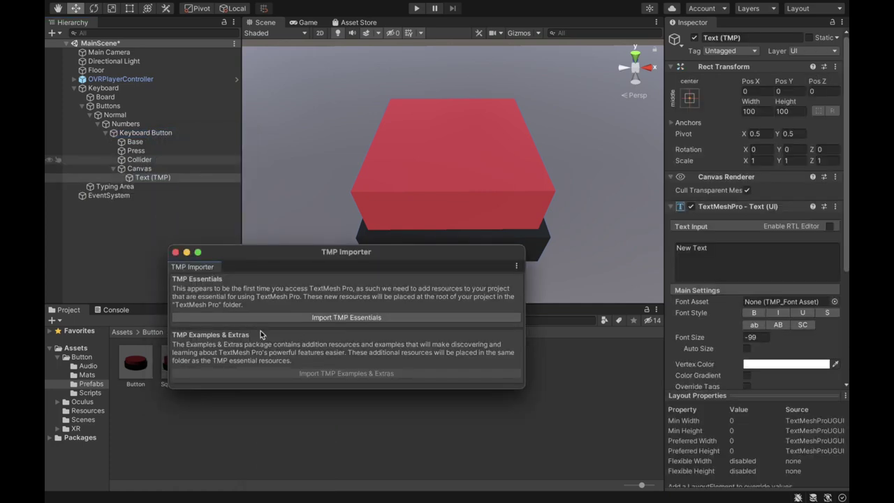
pyautogui.click(342, 318)
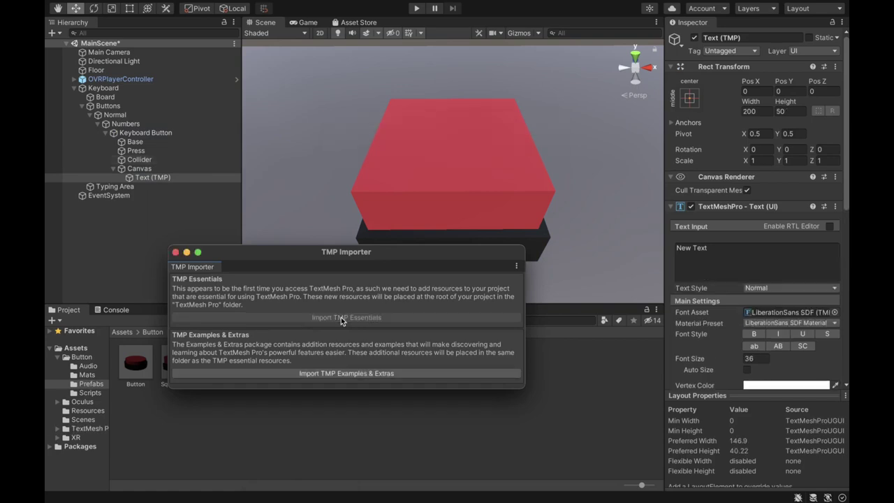
pyautogui.click(176, 252)
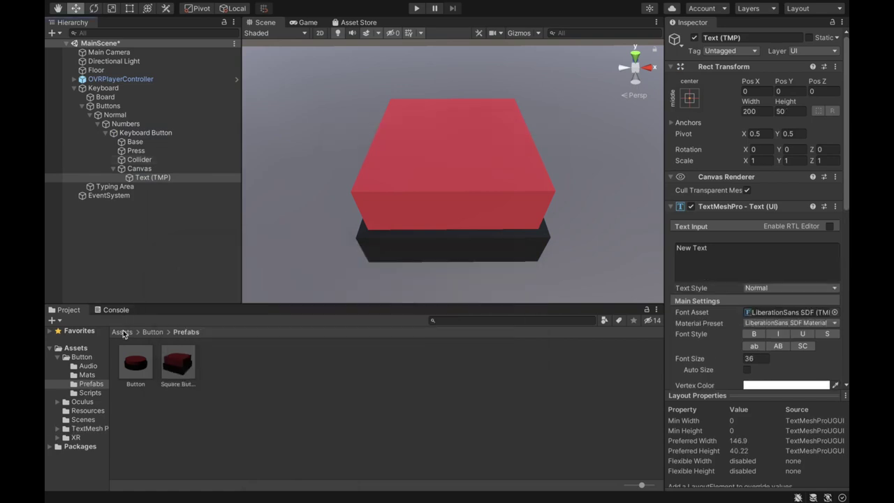
# - Return to the root Assets folder and rename the new TextMeshPro text object as Button Text
pyautogui.click(122, 331)
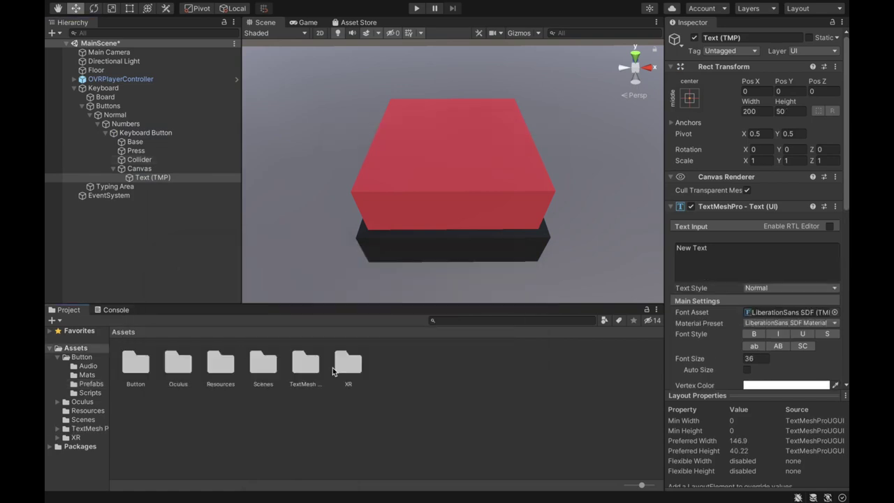
pyautogui.click(152, 178)
pyautogui.write('But')
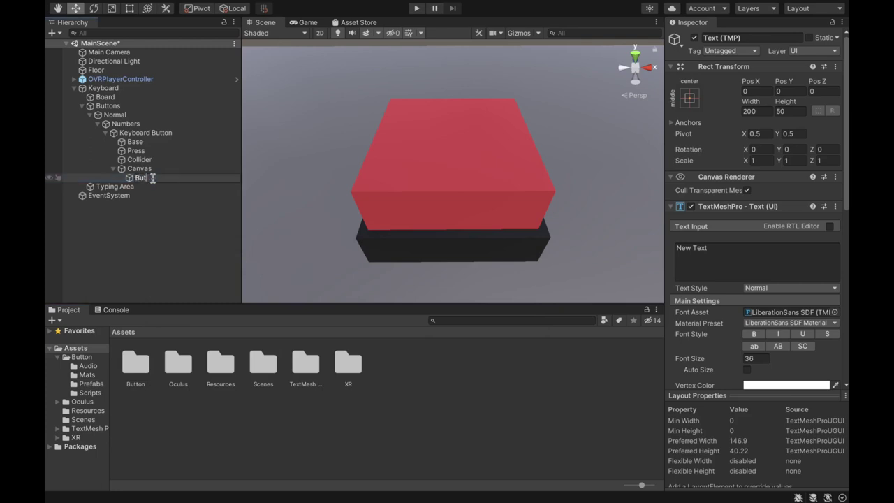
pyautogui.write('ton Text')
pyautogui.press('Return')
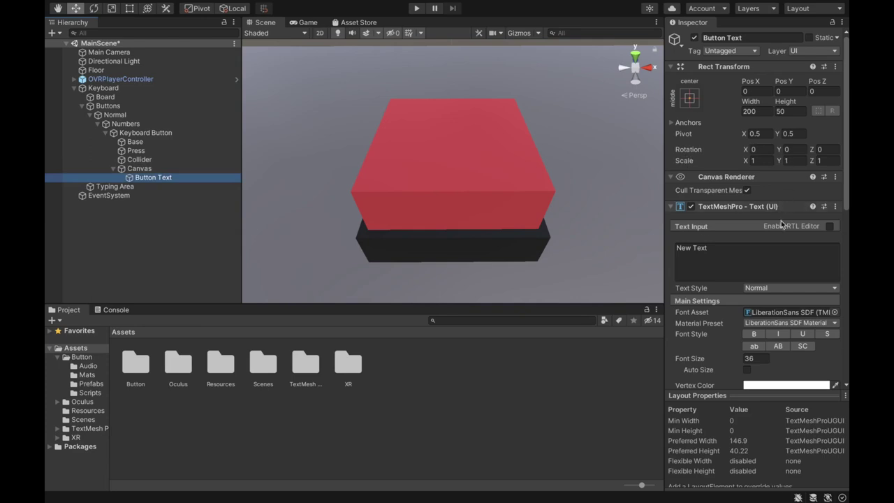
# - Change the Canvas render mode to World Space
pyautogui.click(143, 169)
pyautogui.click(813, 201)
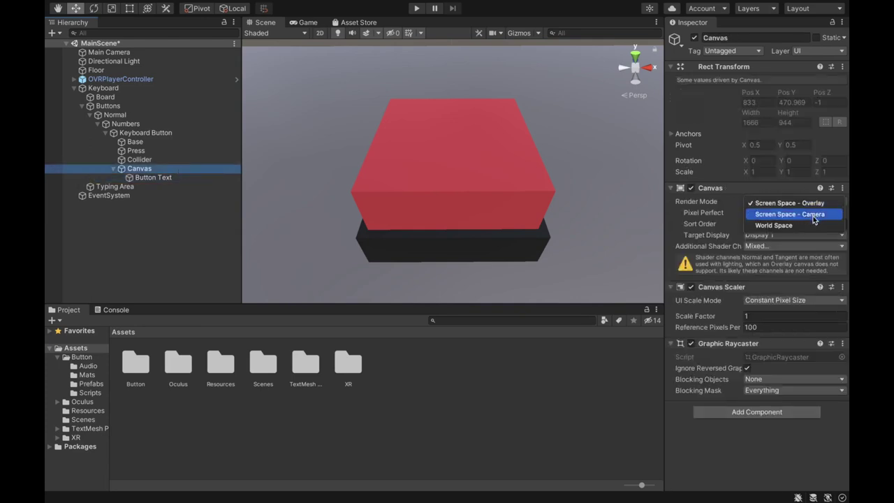
pyautogui.click(804, 225)
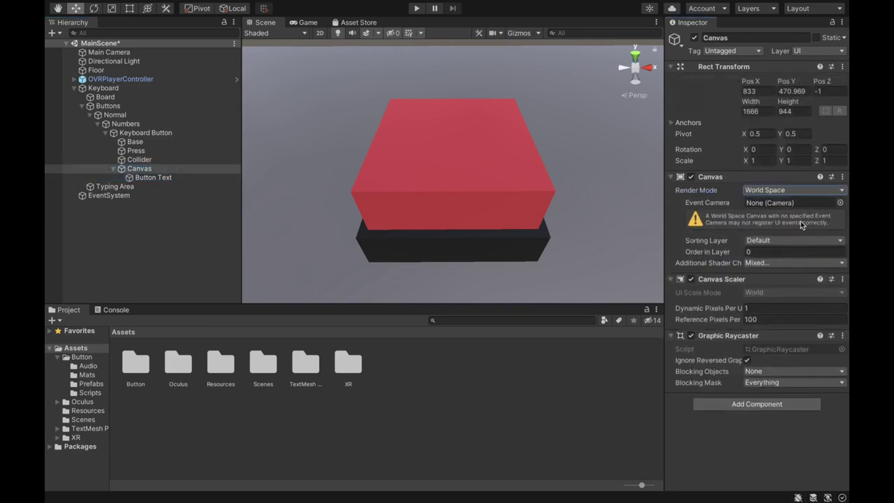
# - Set the Canvas position to 0 on all three axes and its width and height to 400
pyautogui.click(760, 92)
pyautogui.write('0')
pyautogui.press('Tab')
pyautogui.write('0')
pyautogui.press('Tab')
pyautogui.write('0')
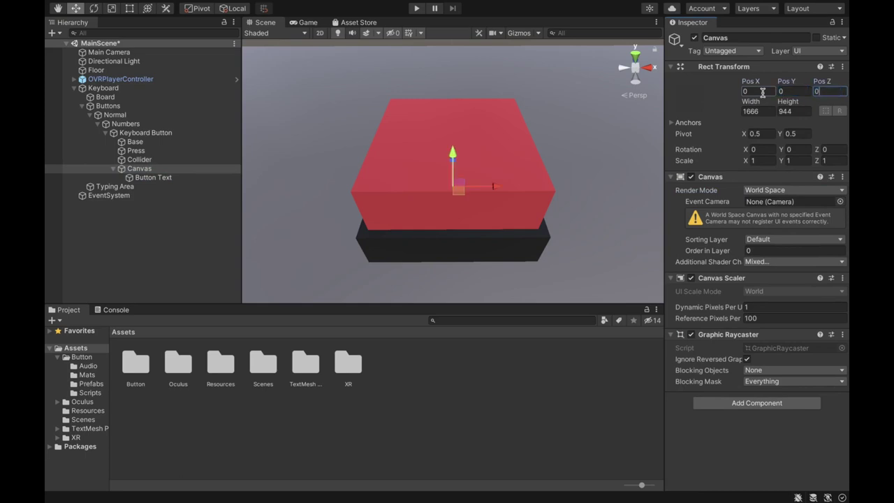
pyautogui.click(750, 111)
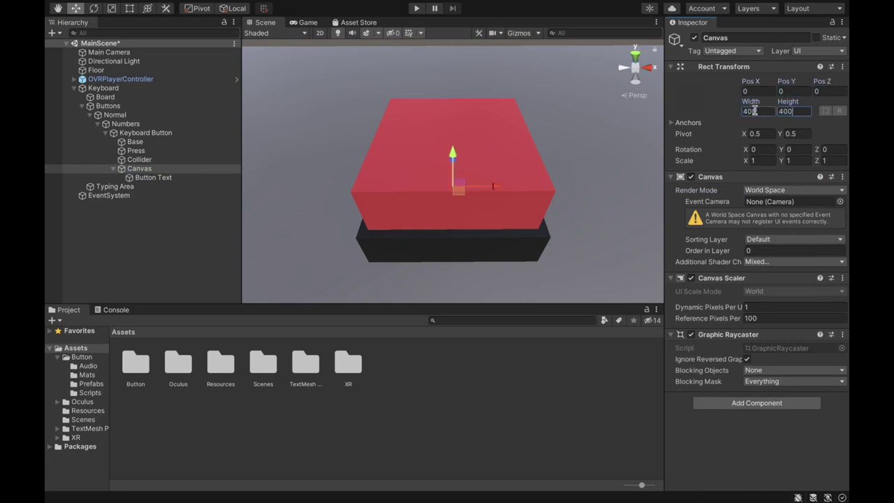
# - Set the Canvas scale to 0.005 on X, Y and Z, and focus on the Keyboard Button
pyautogui.click(764, 160)
pyautogui.write('0.00')
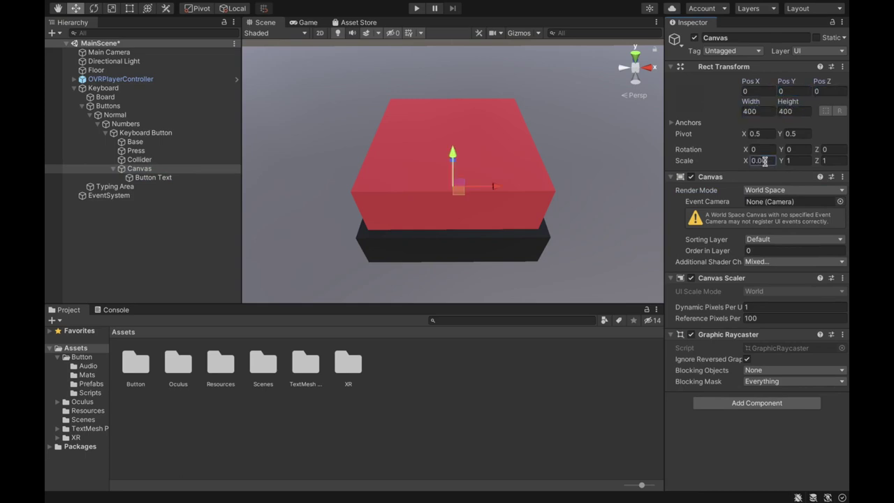
pyautogui.write('5')
pyautogui.press('Return')
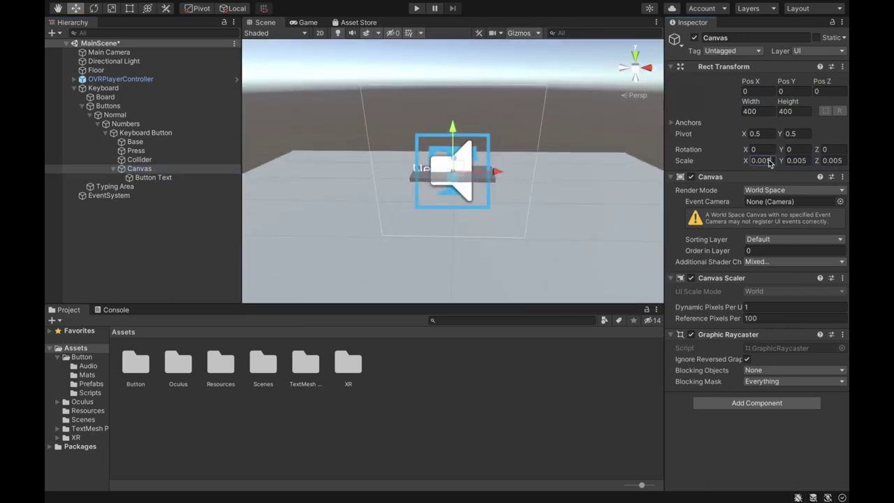
pyautogui.click(171, 134)
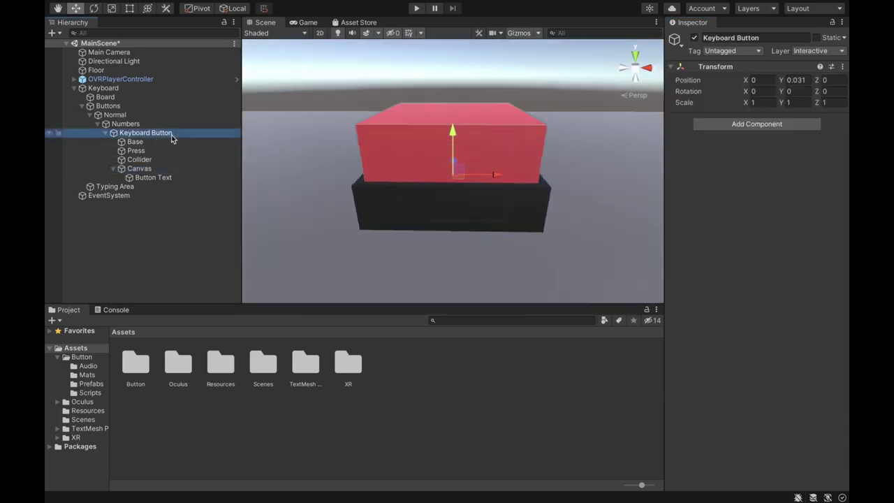
# - Set the width and height of the Canvas's Button Text to 400
pyautogui.click(139, 168)
pyautogui.keyDown('alt'); pyautogui.moveTo(436, 160); pyautogui.dragTo(312, 181); pyautogui.keyUp('alt')
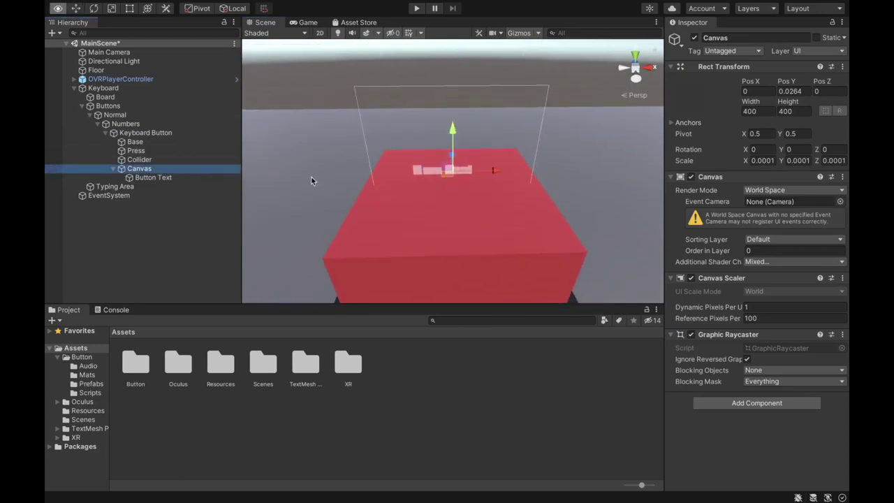
pyautogui.click(155, 178)
pyautogui.click(749, 111)
pyautogui.write('400')
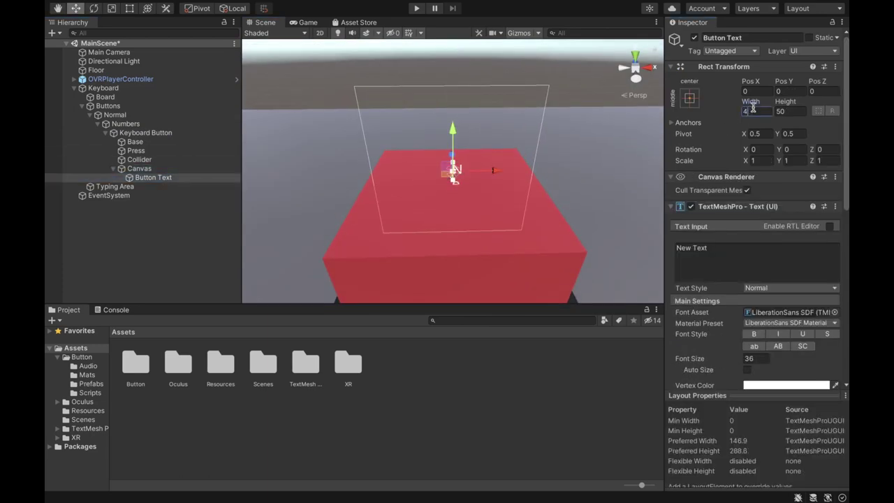
pyautogui.press('Tab')
pyautogui.write('400')
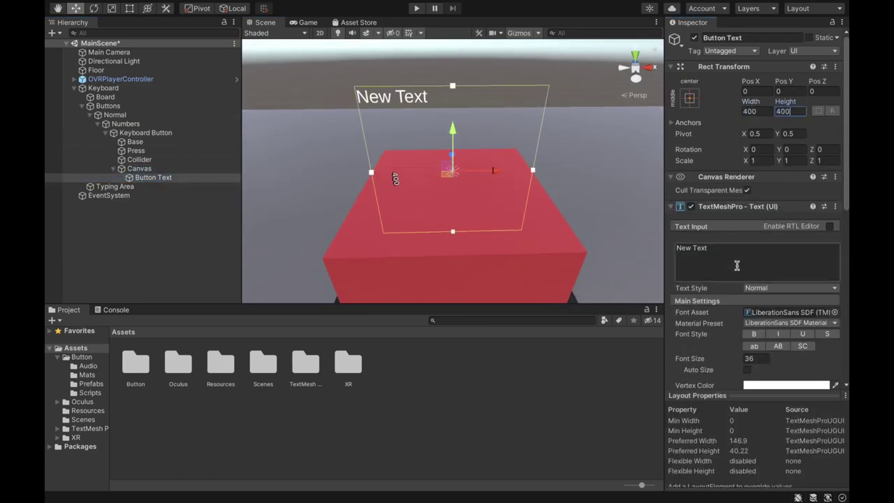
# - Replace the Button Text's content with 1
pyautogui.scroll(-3, 747, 315)
pyautogui.scroll(-1, 746, 314)
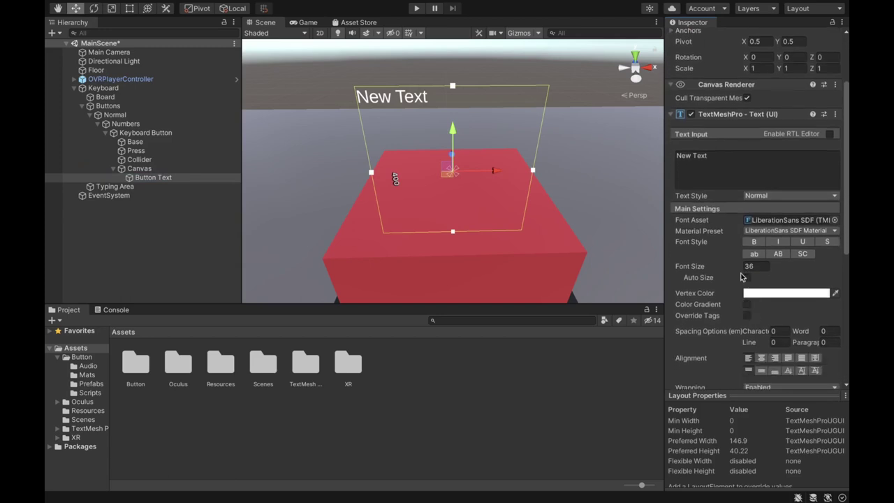
pyautogui.click(715, 156)
pyautogui.write('1')
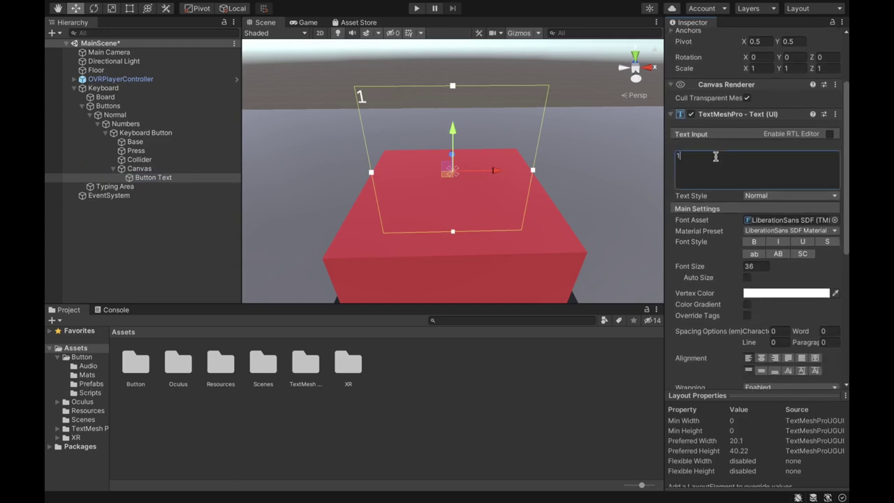
# - Centre the Button Text horizontally and vertically and set its font size to 300
pyautogui.scroll(-1, 719, 279)
pyautogui.click(761, 324)
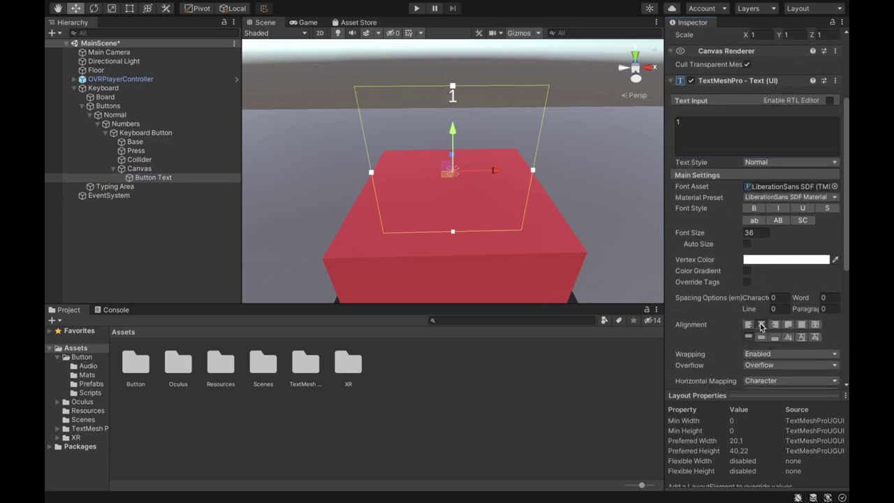
pyautogui.click(762, 337)
pyautogui.click(759, 233)
pyautogui.write('300')
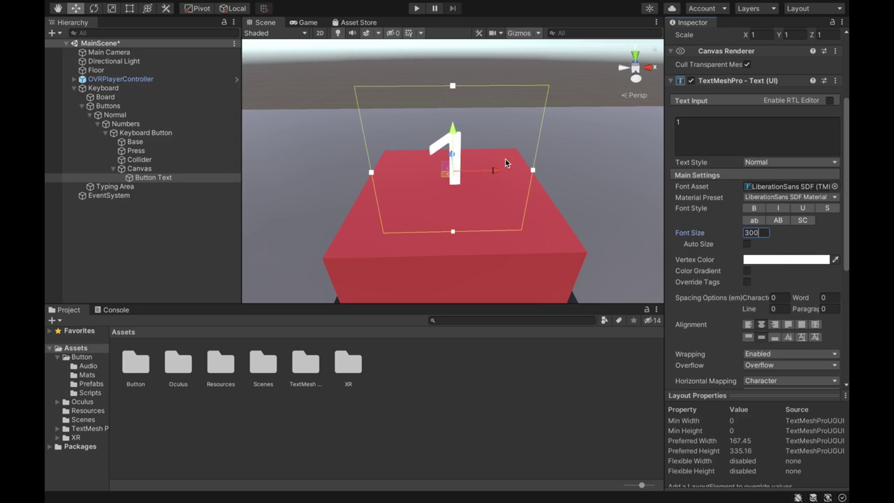
pyautogui.press('Return')
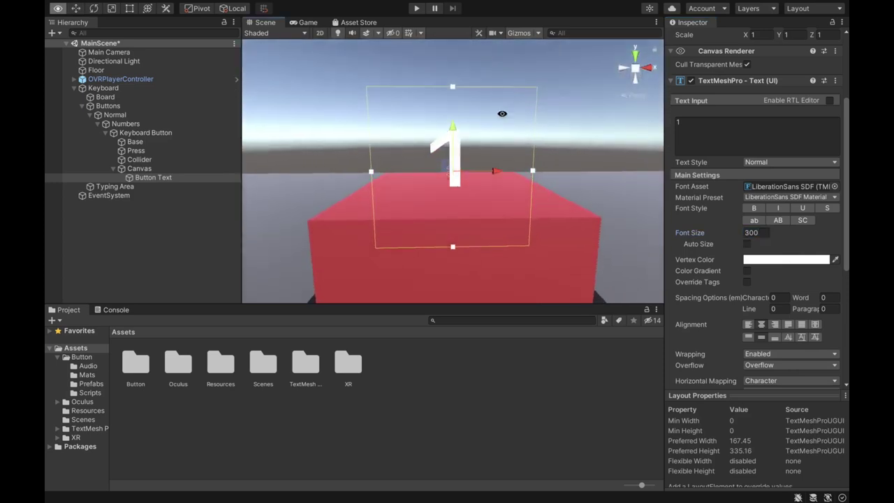
# - Rotate the Canvas 90 degrees on X, lower it onto the key's top face at Y 0.0226, and save the scene
pyautogui.click(113, 168)
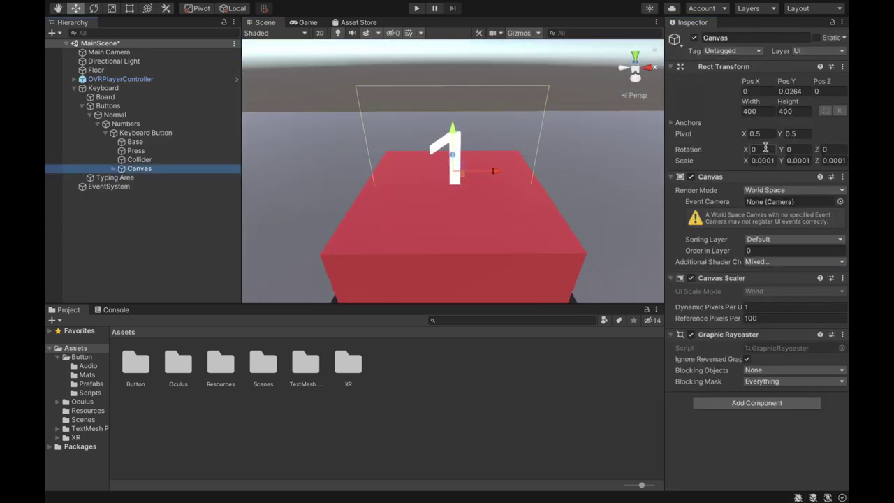
pyautogui.click(765, 148)
pyautogui.write('90')
pyautogui.press('Return')
pyautogui.keyDown('alt'); pyautogui.moveTo(509, 136); pyautogui.dragTo(451, 85); pyautogui.keyUp('alt')
pyautogui.keyDown('alt'); pyautogui.moveTo(486, 213); pyautogui.dragTo(462, 229); pyautogui.keyUp('alt')
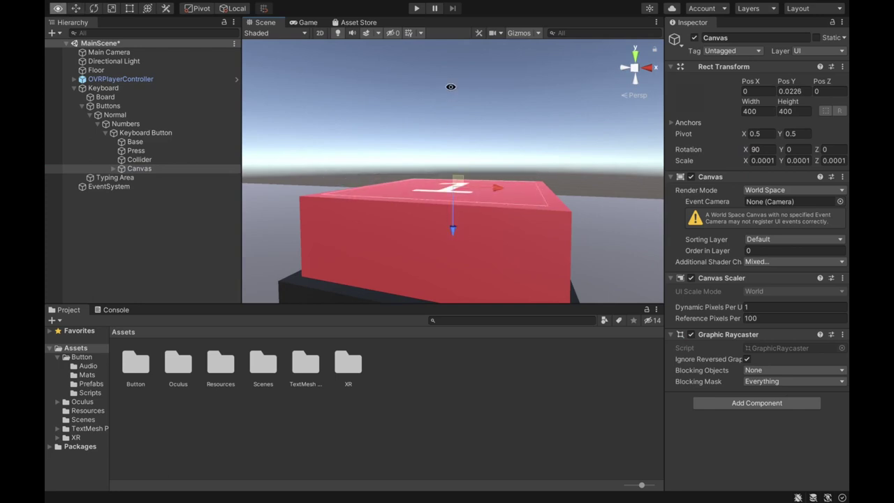
pyautogui.keyDown('alt'); pyautogui.moveTo(450, 87); pyautogui.dragTo(510, 96); pyautogui.keyUp('alt')
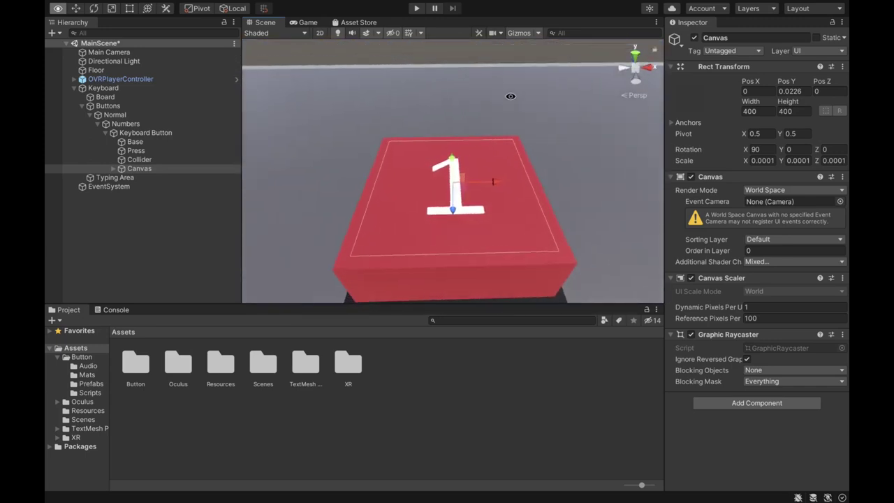
pyautogui.hotkey('ctrl', 's')
# - Make the Canvas a child of the Press object in the Keyboard Button
pyautogui.click(143, 169)
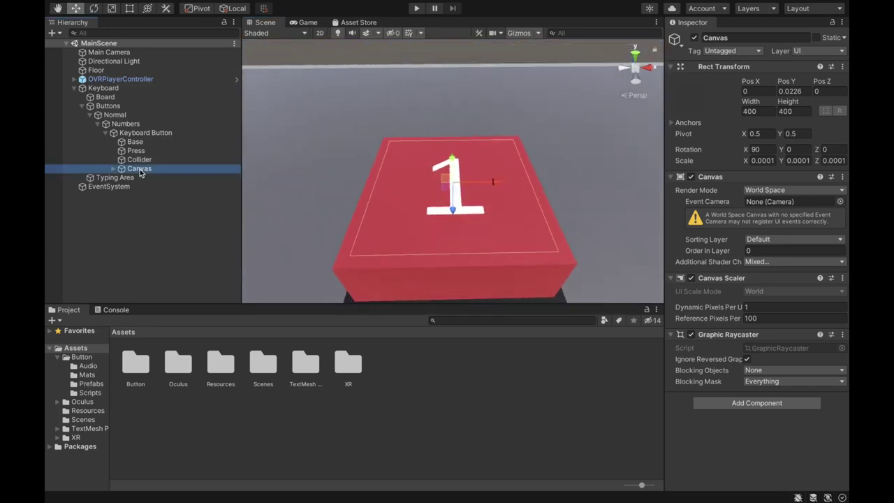
pyautogui.moveTo(139, 172); pyautogui.dragTo(139, 151)
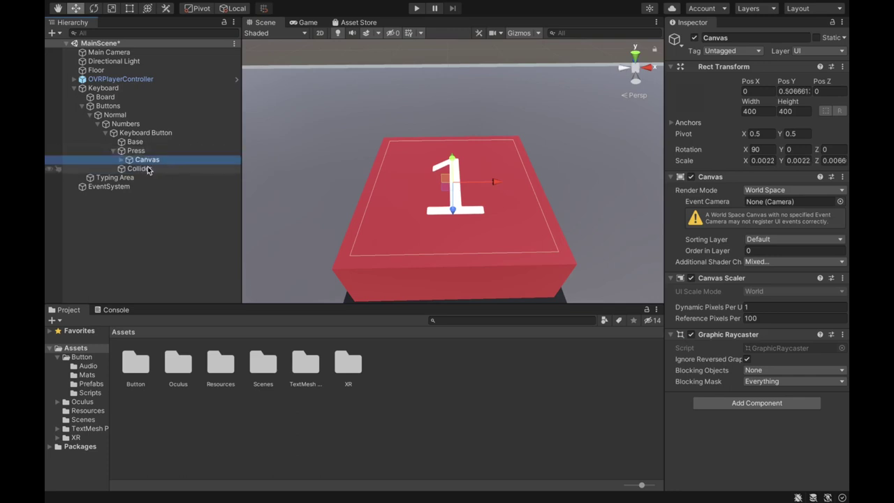
pyautogui.click(113, 152)
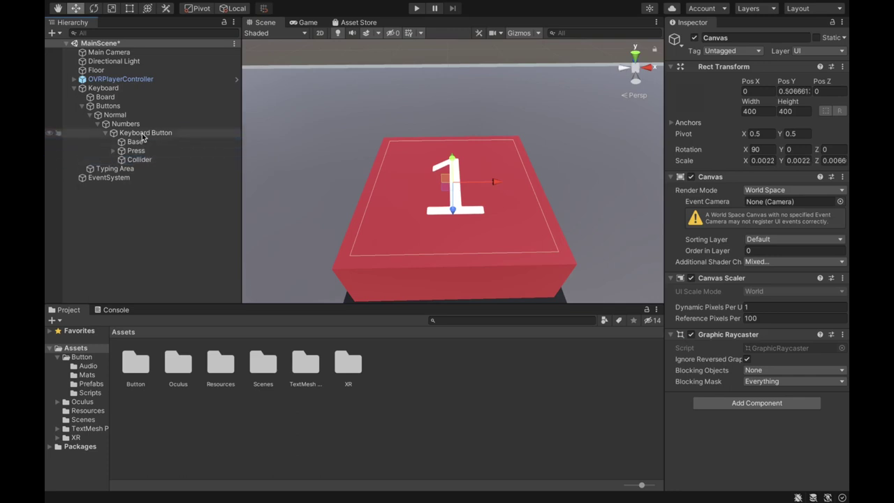
# - Remove the ButtonVR.SpawnSphere event from the Collider's On Release list
pyautogui.click(143, 133)
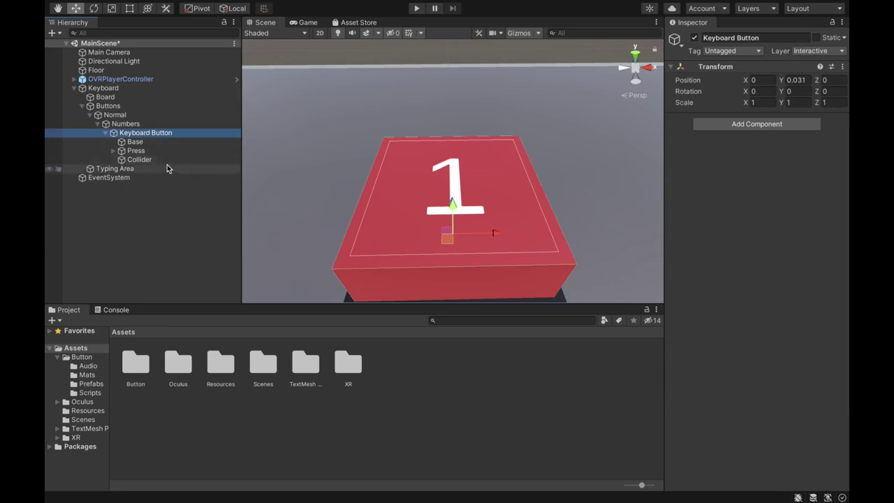
pyautogui.click(140, 160)
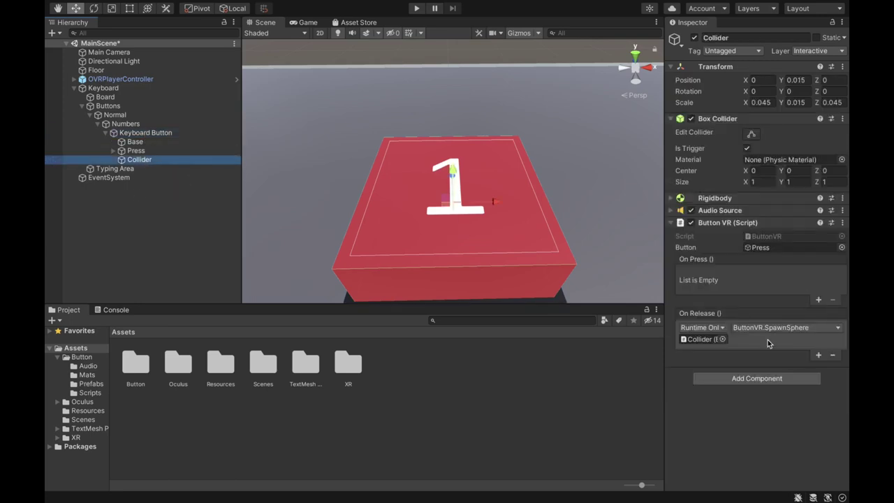
pyautogui.click(775, 343)
pyautogui.click(833, 357)
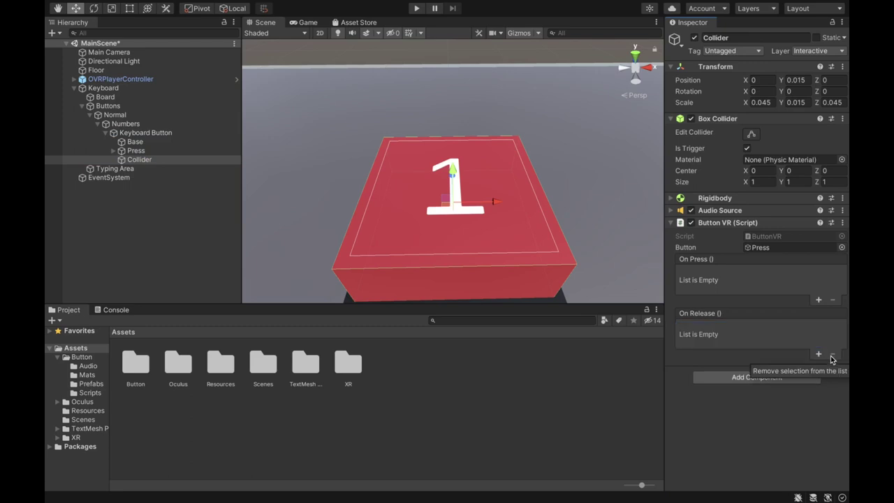
# - Create a C# script named KeyboardButton in the Button's Scripts folder and attach it to the Keyboard Button object
pyautogui.click(148, 133)
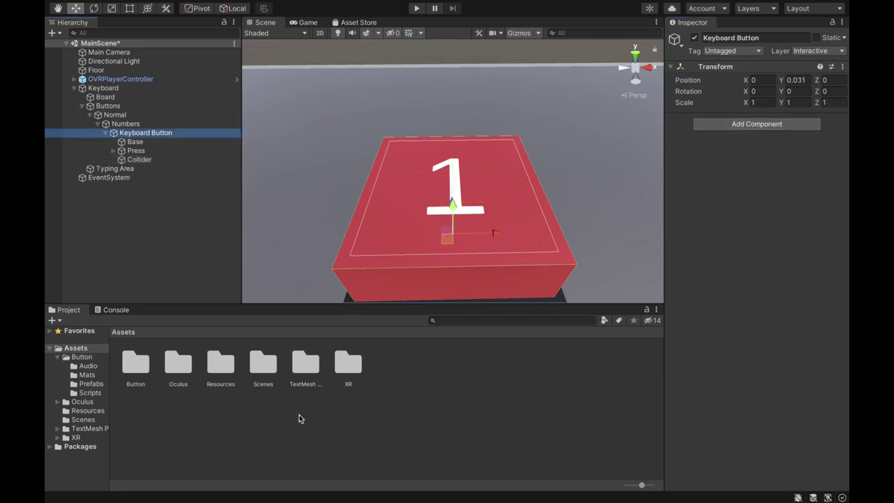
pyautogui.doubleClick(134, 364)
pyautogui.doubleClick(260, 366)
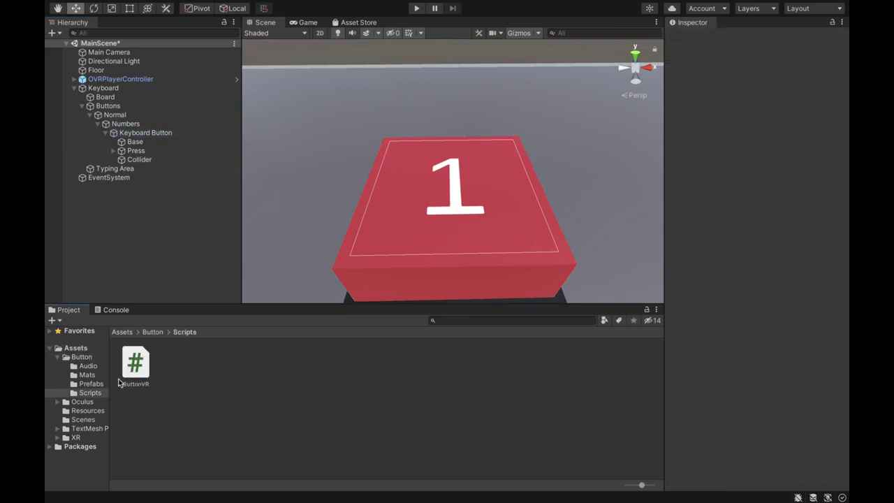
pyautogui.rightClick(88, 393)
pyautogui.moveTo(213, 171)
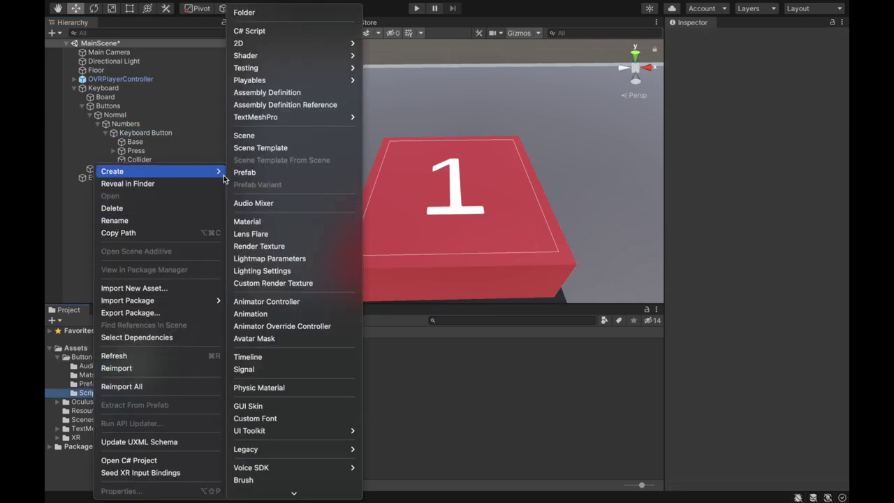
pyautogui.click(316, 32)
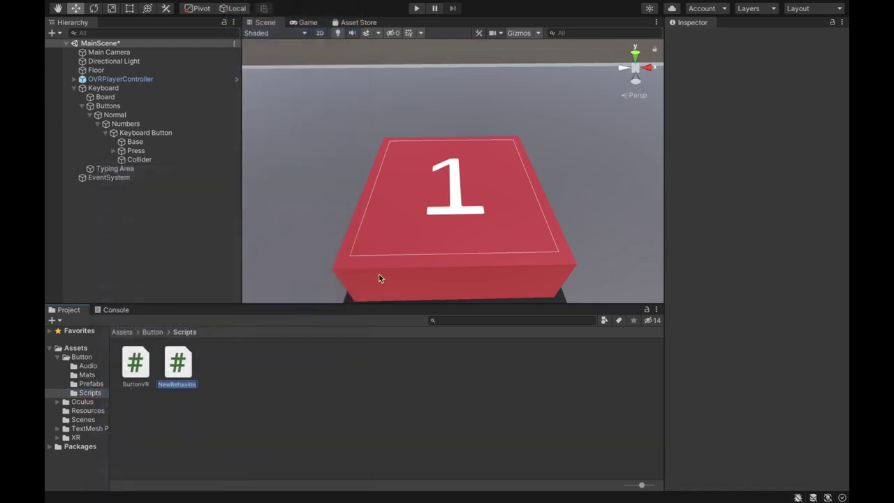
pyautogui.write('K')
pyautogui.press('Return')
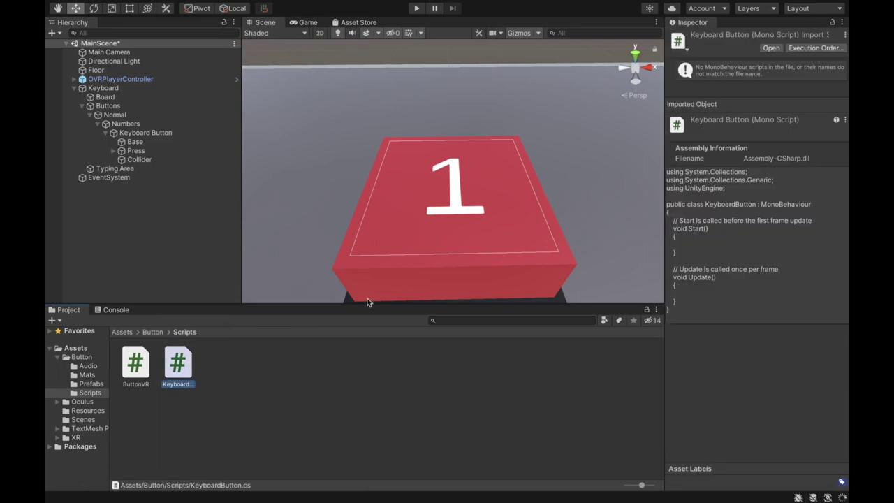
pyautogui.click(145, 132)
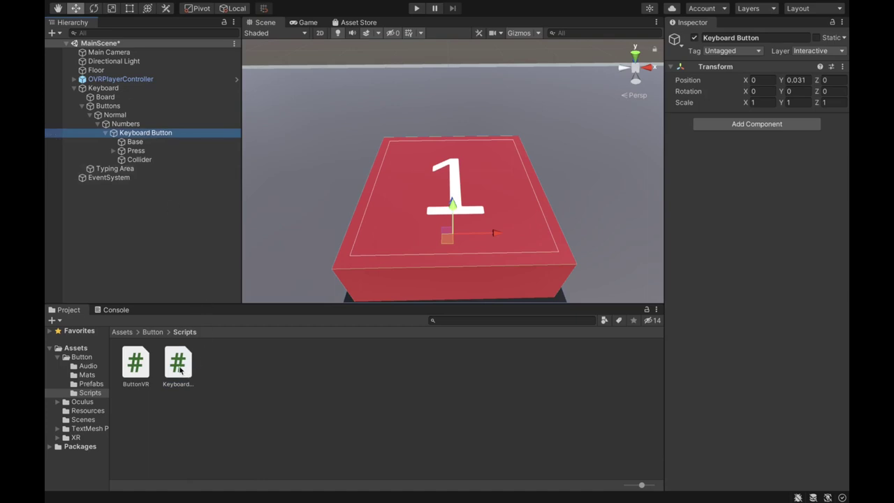
pyautogui.moveTo(174, 368); pyautogui.dragTo(738, 167)
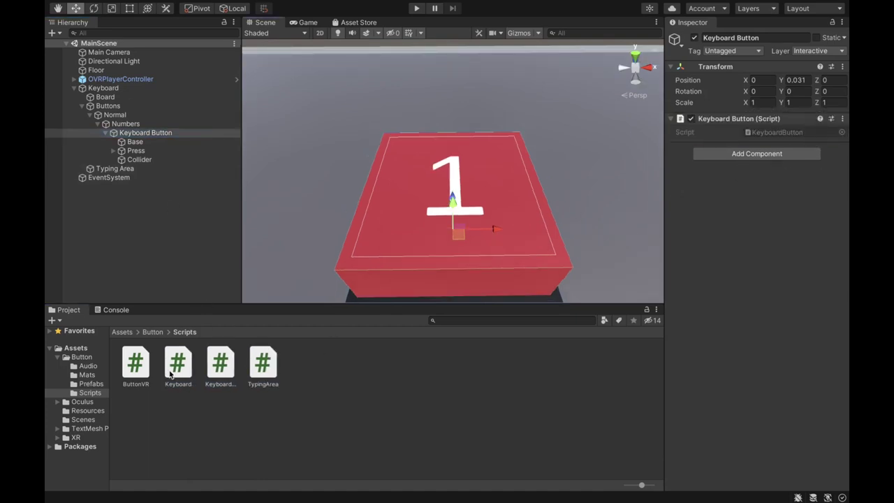
# - Open the Keyboard, KeyboardButton and TypingArea scripts for editing in Visual Studio
pyautogui.click(176, 365)
pyautogui.click(263, 364)
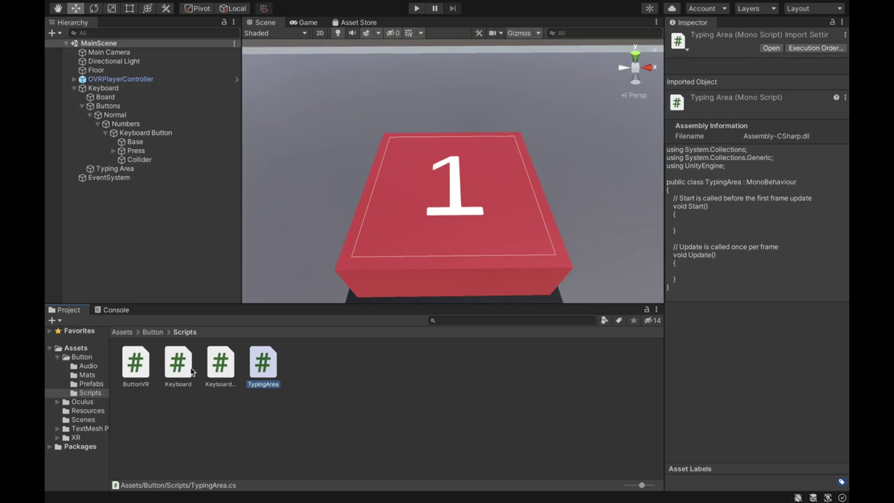
pyautogui.click(217, 370)
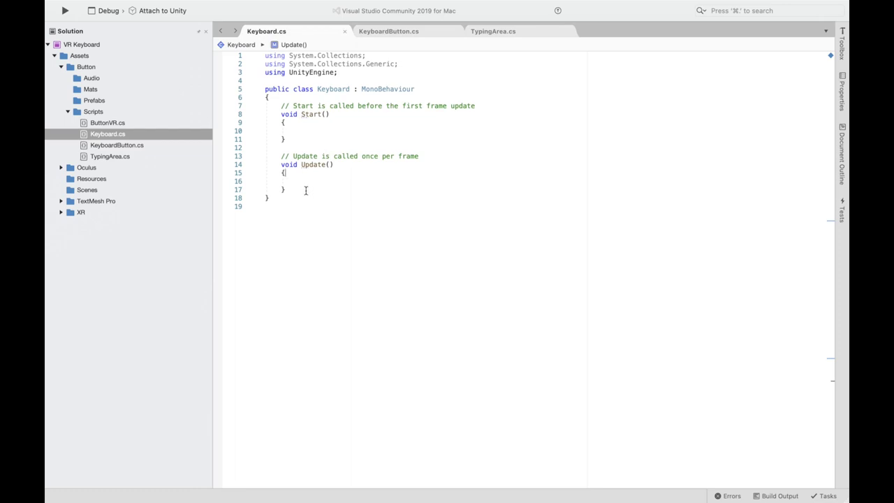
# - Delete the Update method with its comment and the comment above Start from Keyboard.cs
pyautogui.moveTo(298, 190); pyautogui.dragTo(259, 159)
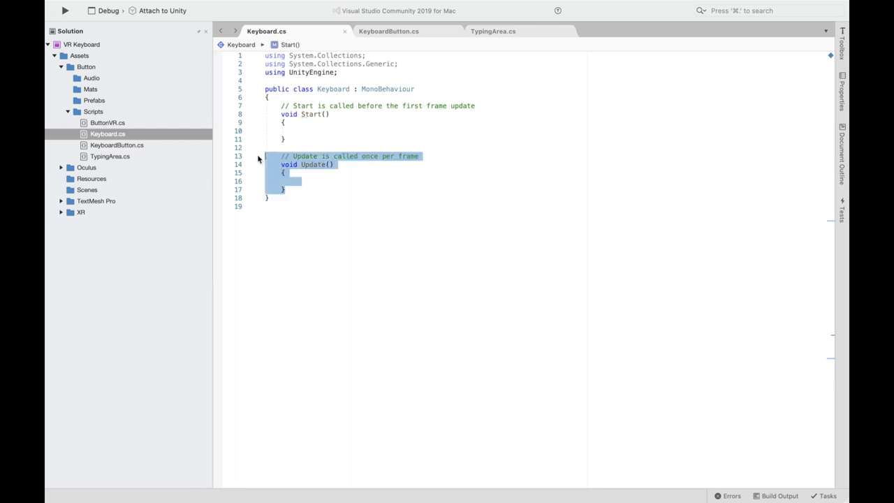
pyautogui.press('BackSpace')
pyautogui.moveTo(485, 105); pyautogui.dragTo(256, 110)
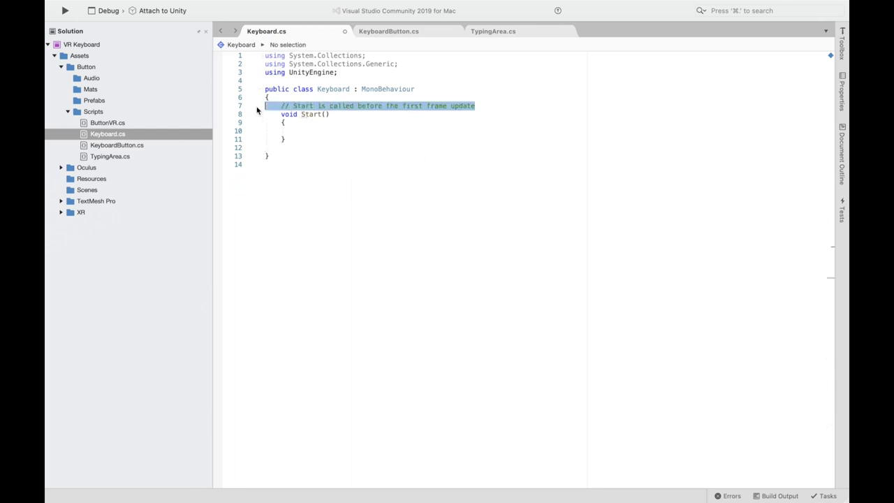
pyautogui.press('BackSpace')
# - Add the directive "using TMPro;" below the UnityEngine import in Keyboard.cs
pyautogui.click(345, 72)
pyautogui.press('Return')
pyautogui.write('using TMPro;')
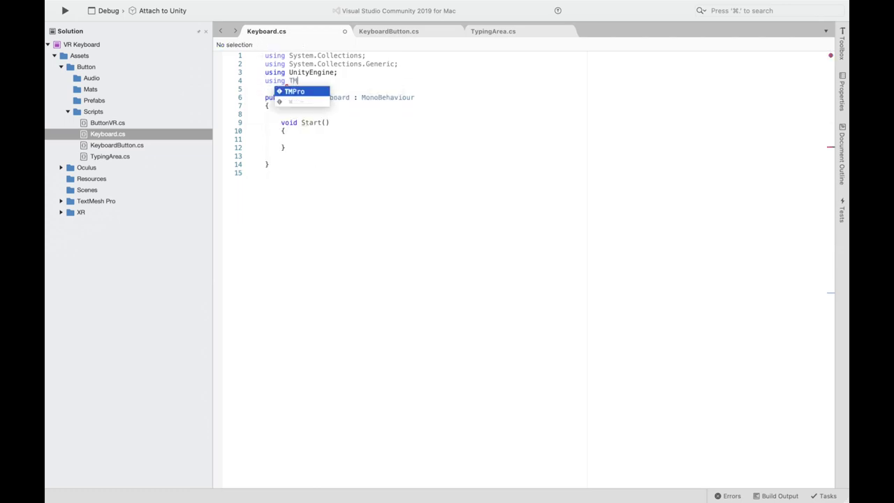
# - Declare a public TMP_InputField named inputField above Start in the Keyboard class
pyautogui.click(313, 137)
pyautogui.click(307, 115)
pyautogui.press('Return')
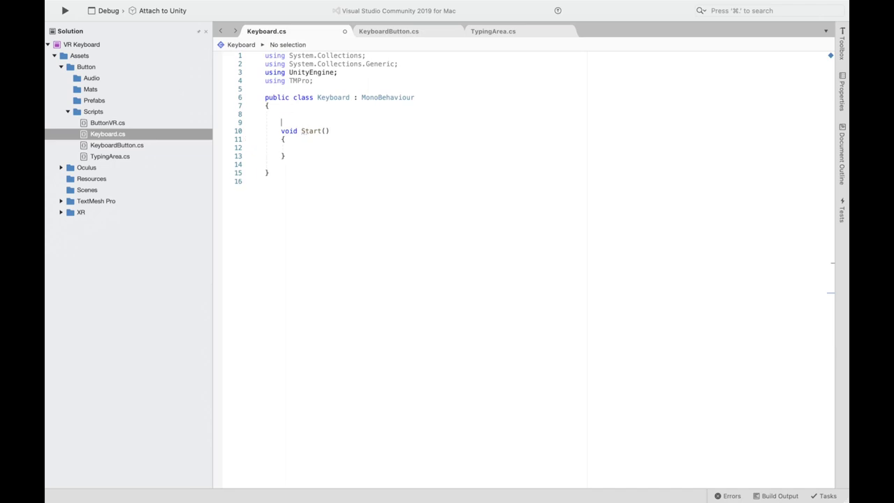
pyautogui.write('public TMP')
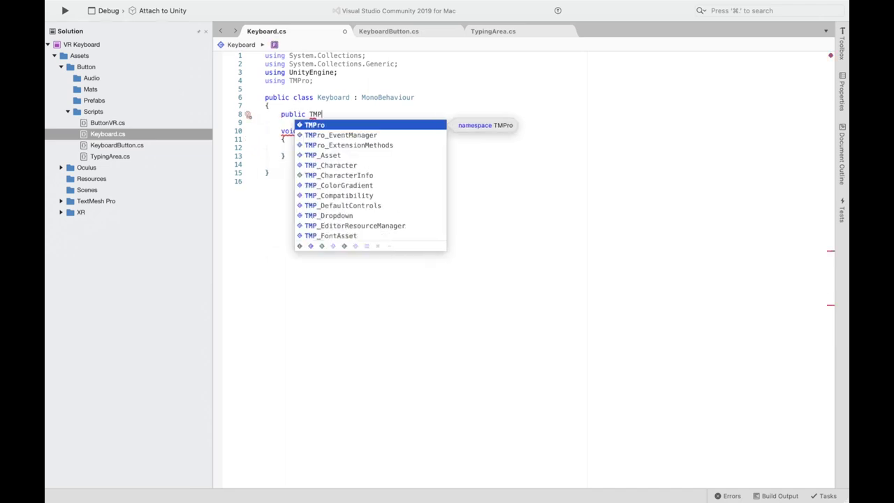
pyautogui.write('_InputField input')
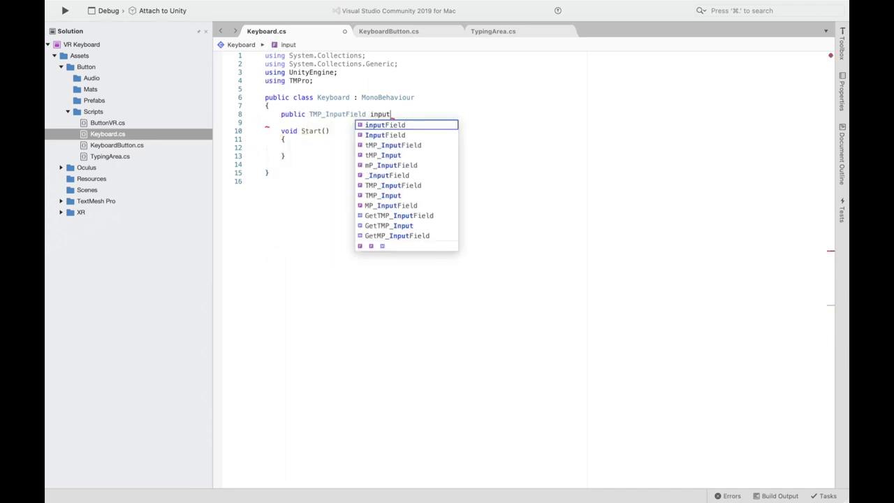
pyautogui.press('Tab')
pyautogui.write(';')
# - Declare a public GameObject named normalButtons below the inputField declaration
pyautogui.press('Return')
pyautogui.write('public Gam')
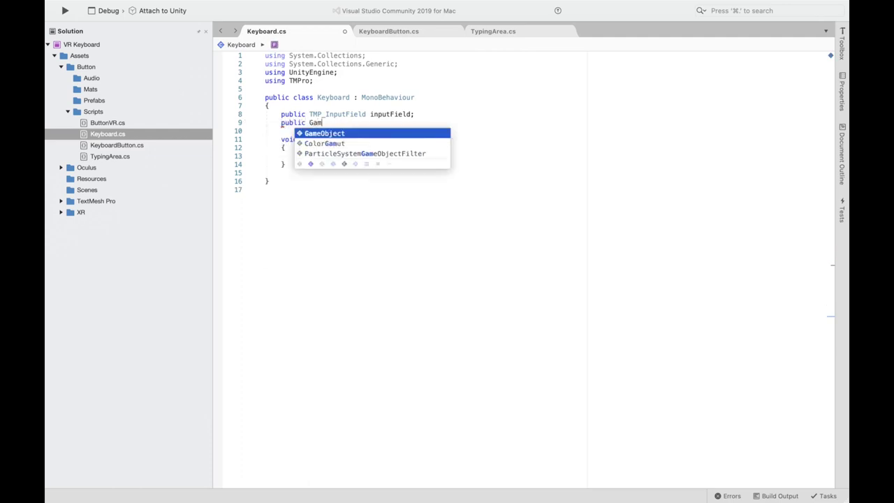
pyautogui.press('Tab')
pyautogui.write('normalButtons;')
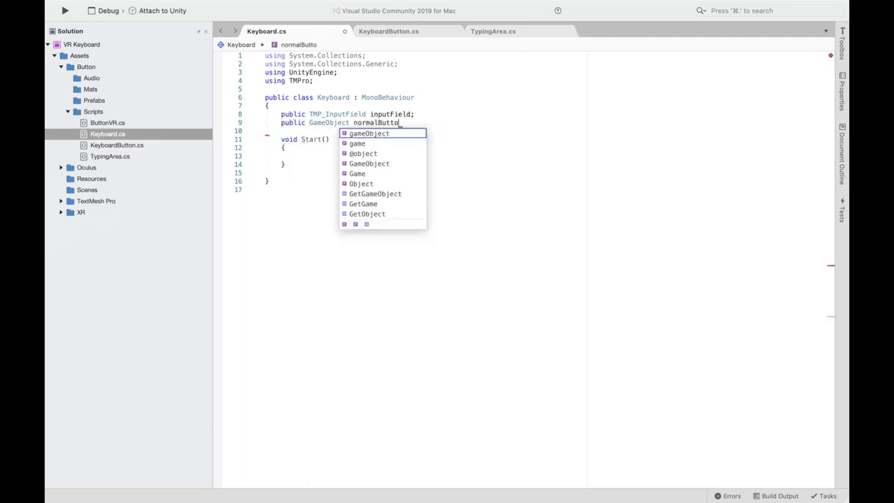
# - Declare a public GameObject named capsButtons below normalButtons in the Keyboard class
pyautogui.press('Return')
pyautogui.write('public Game')
pyautogui.press('Tab')
pyautogui.write('ca')
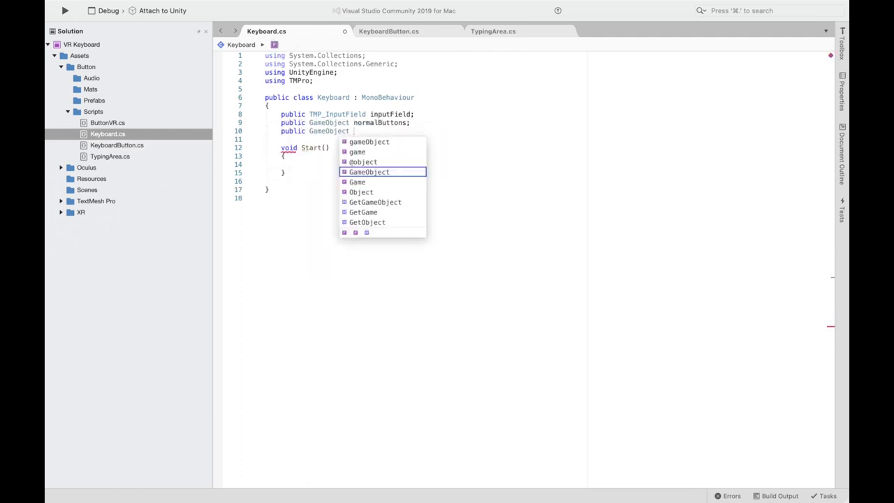
pyautogui.write('psButtons;')
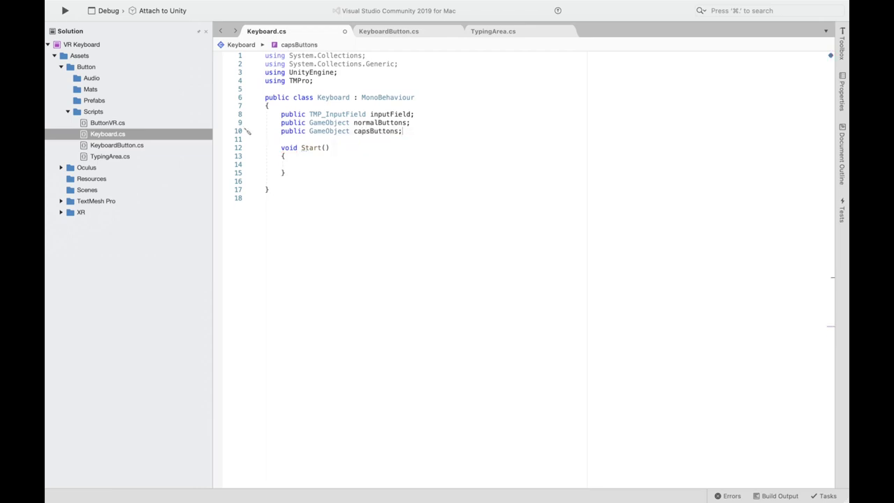
# - Declare a private bool named caps below capsButtons and set it to false inside Start
pyautogui.press('Return')
pyautogui.write('publi')
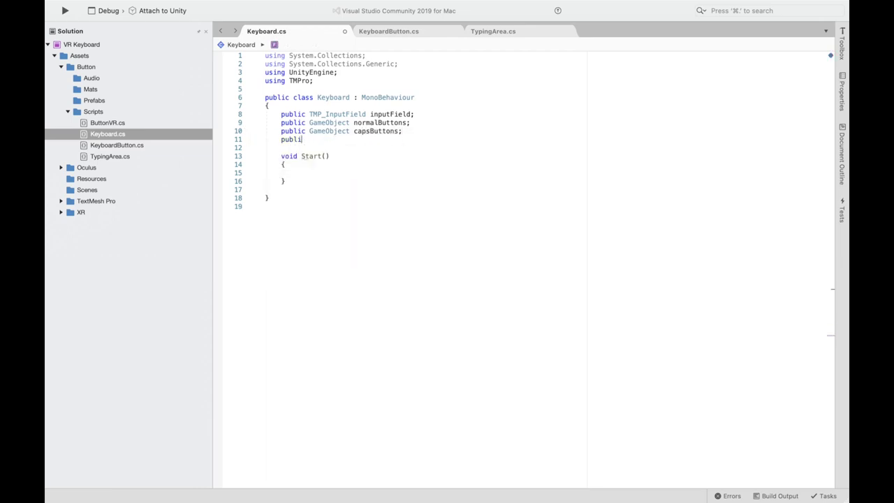
pyautogui.write('rivate bool caps')
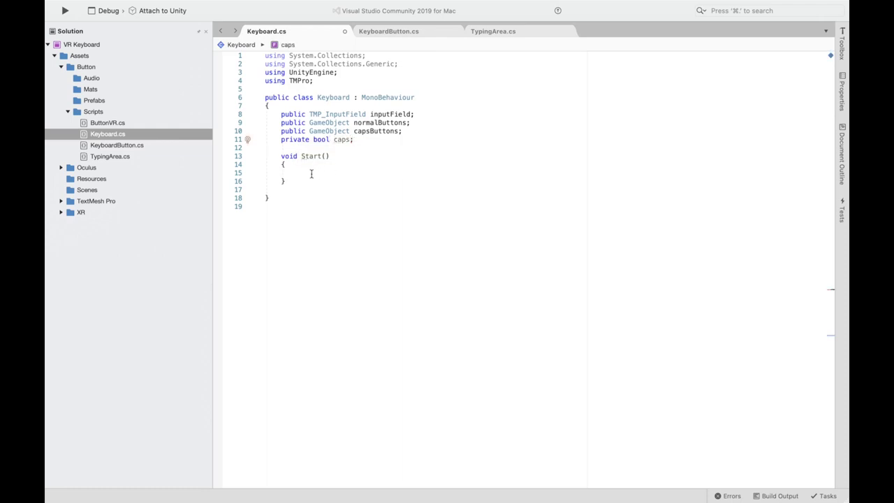
pyautogui.write('caps = false;')
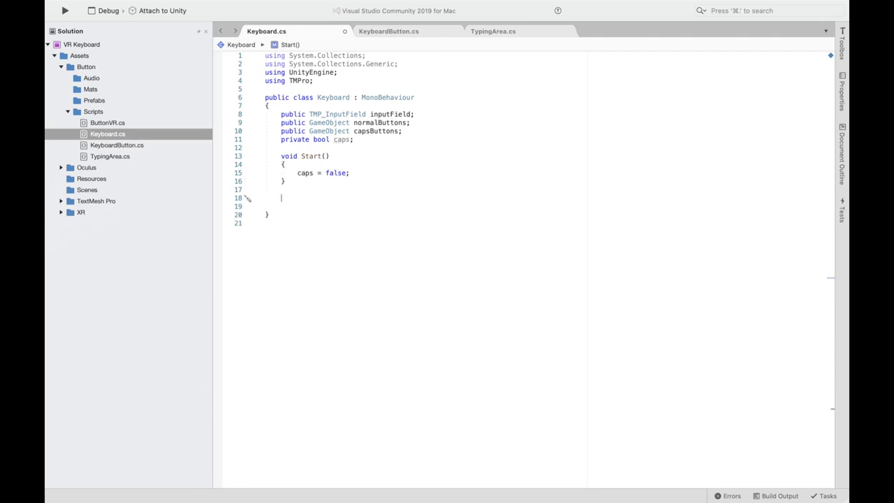
# - Add a public void InsertChar(string c) method below Start that appends c to inputField.text
pyautogui.write('public void InsertChar(')
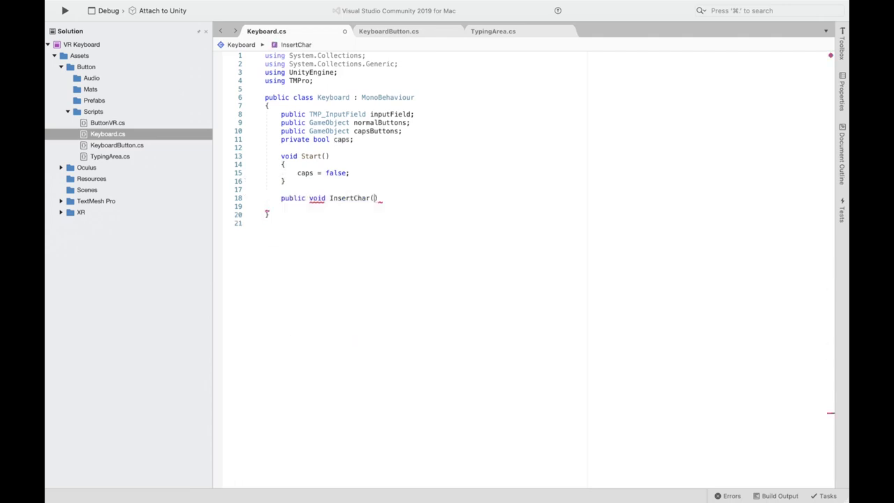
pyautogui.write('string c')
pyautogui.write('{')
pyautogui.press('Return')
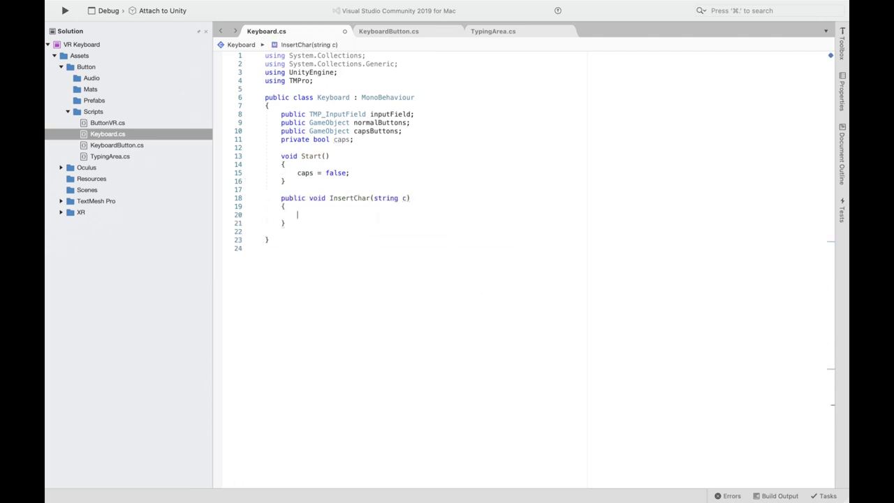
pyautogui.write('inputField.text += c;')
# - Add a public void DeleteChar() method below InsertChar with an if block checking inputField.text.Length > 0
pyautogui.click(285, 222)
pyautogui.press('Return')
pyautogui.press('Return')
pyautogui.write('publ')
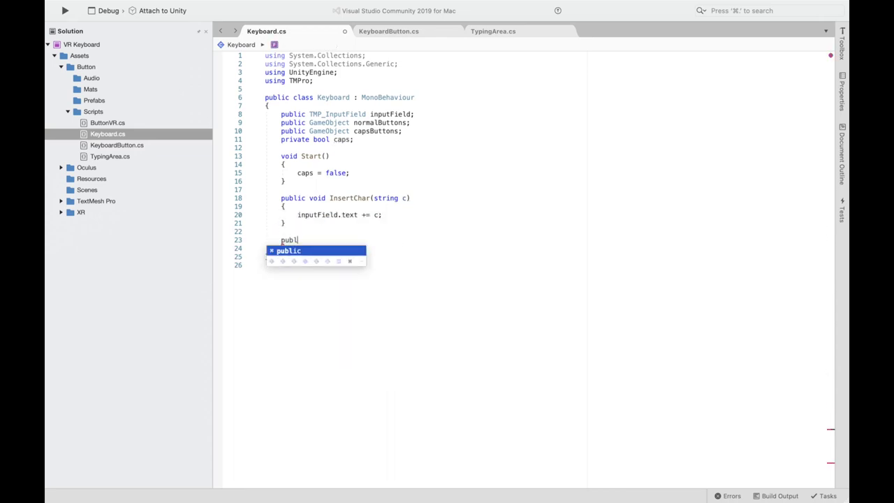
pyautogui.write('ic void DeleteChar() {')
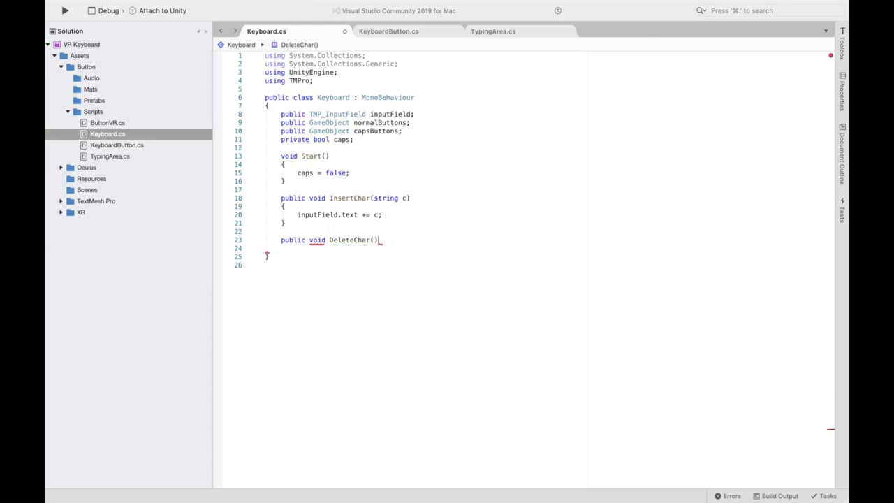
pyautogui.press('Return')
pyautogui.write('if (inputField.')
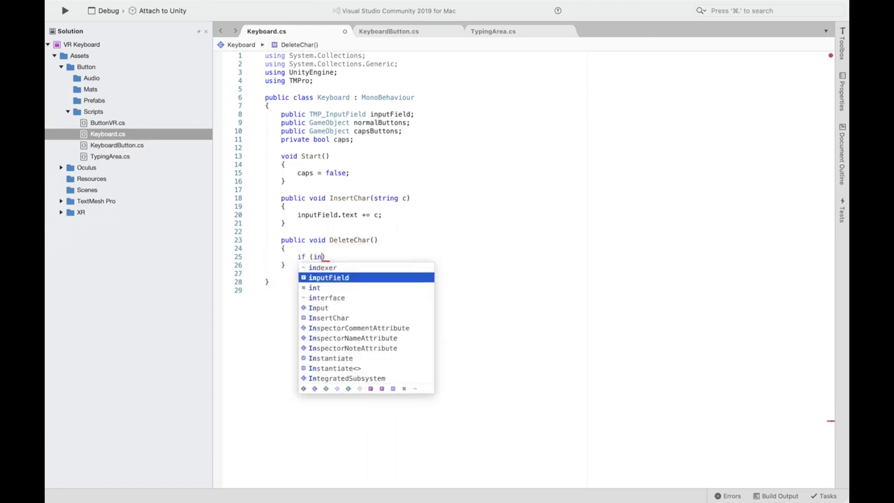
pyautogui.write('text.Length > 0) ')
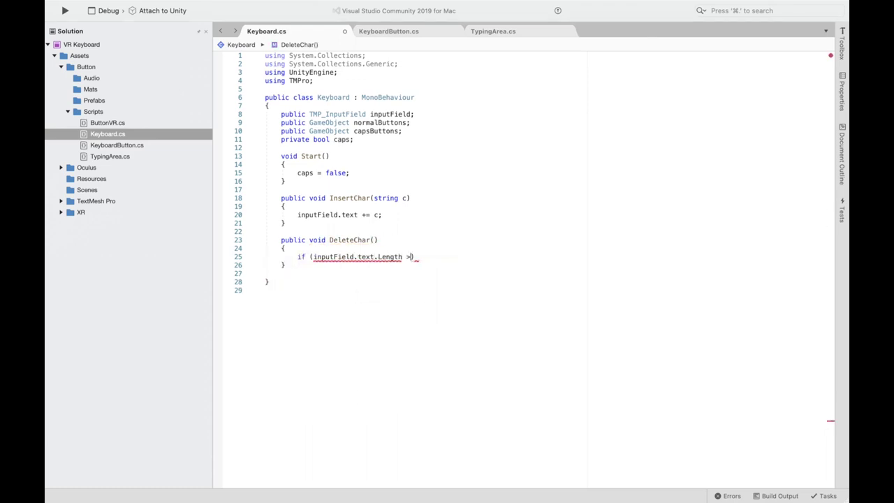
pyautogui.write('{')
pyautogui.press('Return')
# - Inside DeleteChar's if block, assign inputField.text.Substring(0, inputField.text.Length - 1) to inputField.text
pyautogui.write('Input')
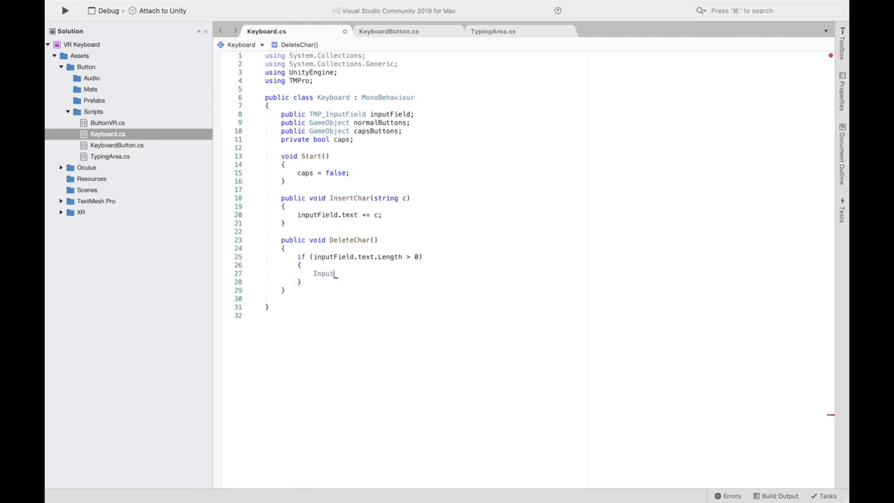
pyautogui.press('Tab')
pyautogui.write('.te')
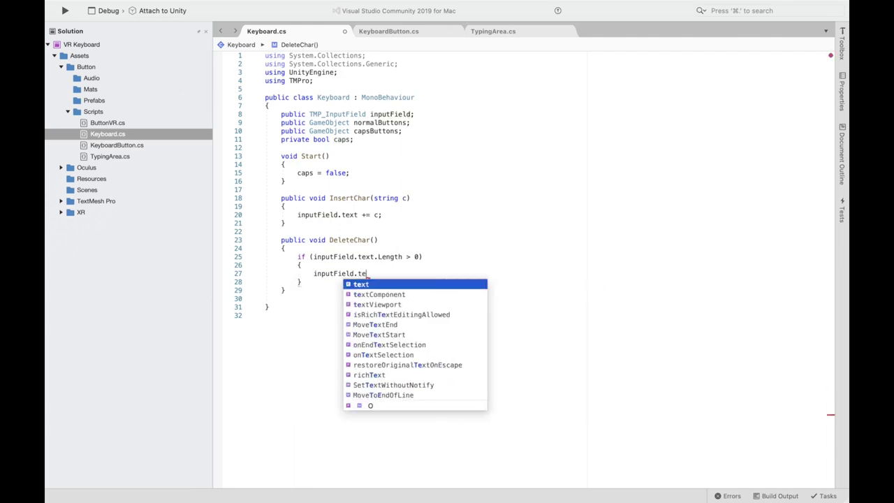
pyautogui.write('xt = Input')
pyautogui.press('BackSpace')
pyautogui.press('BackSpace')
pyautogui.press('BackSpace')
pyautogui.press('BackSpace')
pyautogui.press('BackSpace')
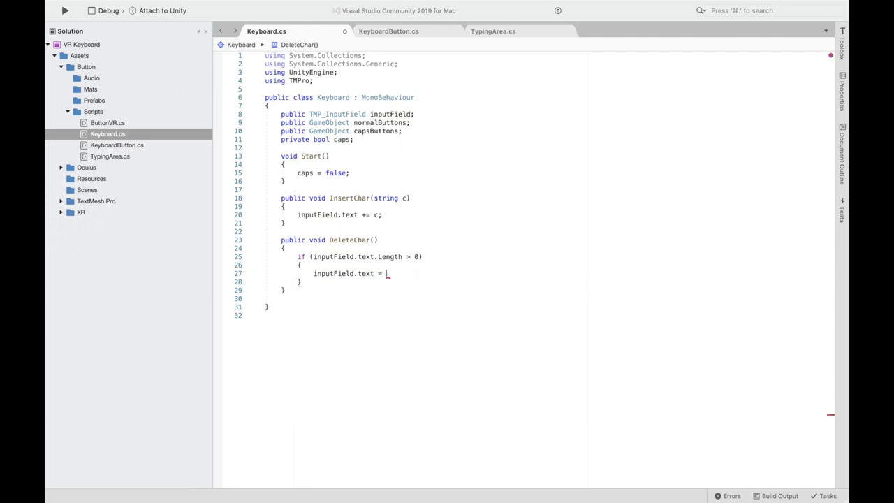
pyautogui.write('i')
pyautogui.press('Tab')
pyautogui.write('.text.S')
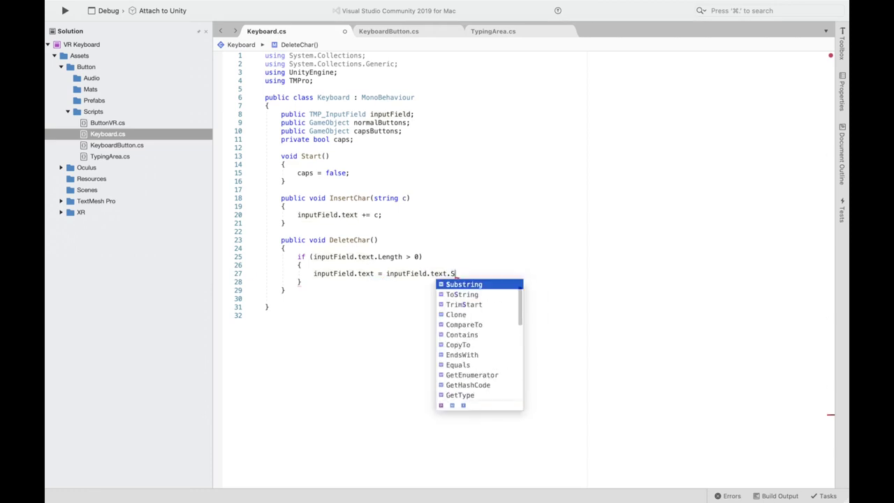
pyautogui.press('Tab')
pyautogui.write('(0, inp')
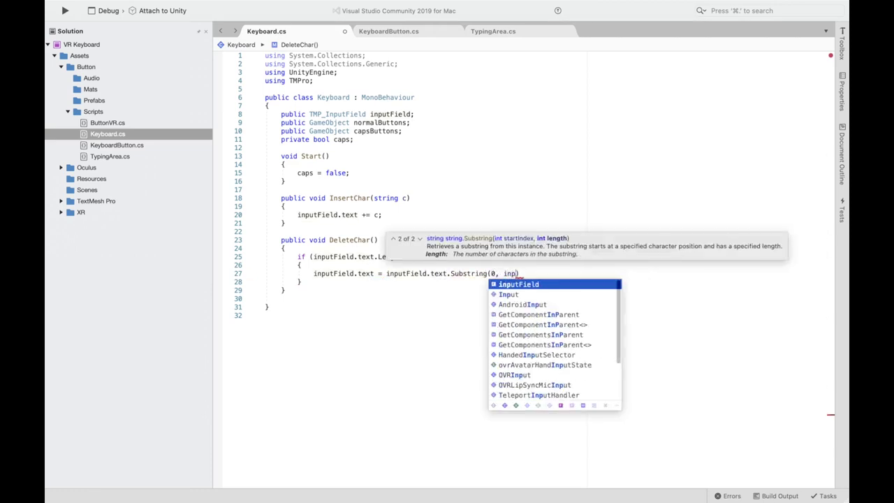
pyautogui.press('Tab')
pyautogui.write('.')
pyautogui.press('Tab')
pyautogui.write('.L')
pyautogui.press('Tab')
pyautogui.write('- 1);')
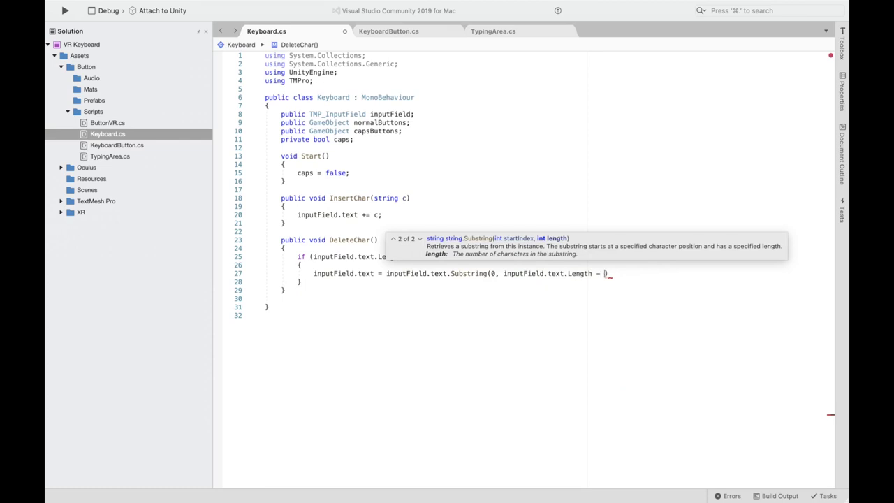
pyautogui.press('Down')
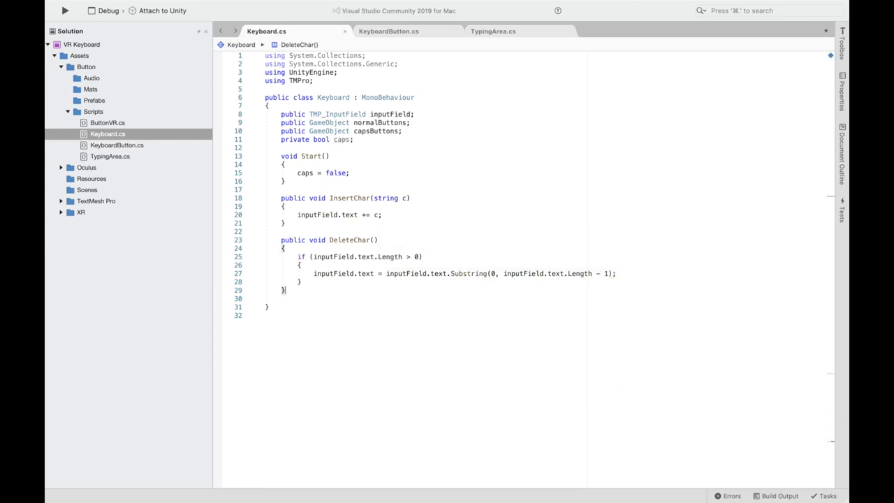
# - Add a public void InsertSpace() method below DeleteChar that appends " " to inputField.text
pyautogui.press('Return')
pyautogui.press('Return')
pyautogui.scroll(-2, 380, 257)
pyautogui.write('publ')
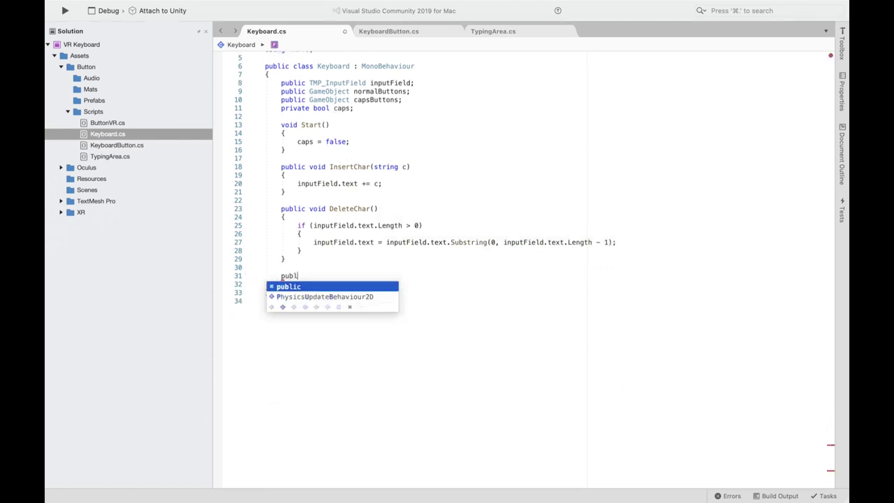
pyautogui.write('ic void InsertSace() {')
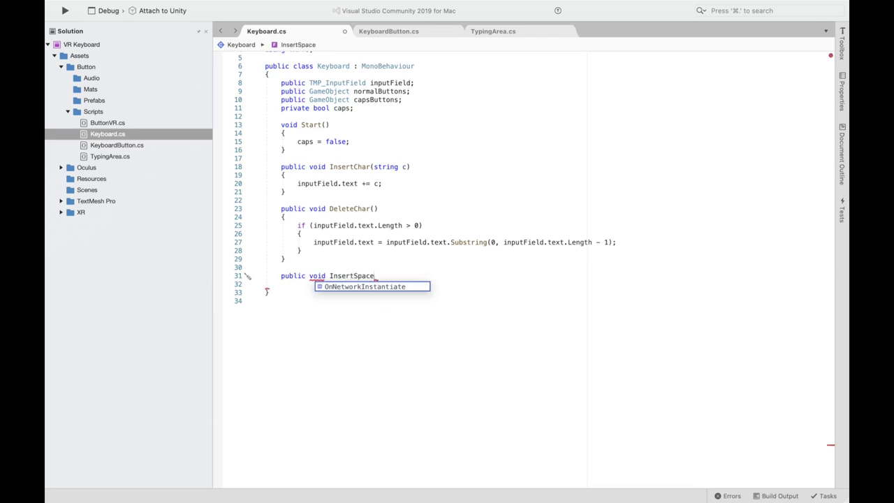
pyautogui.press('Return')
pyautogui.write('inputField.text += " ";')
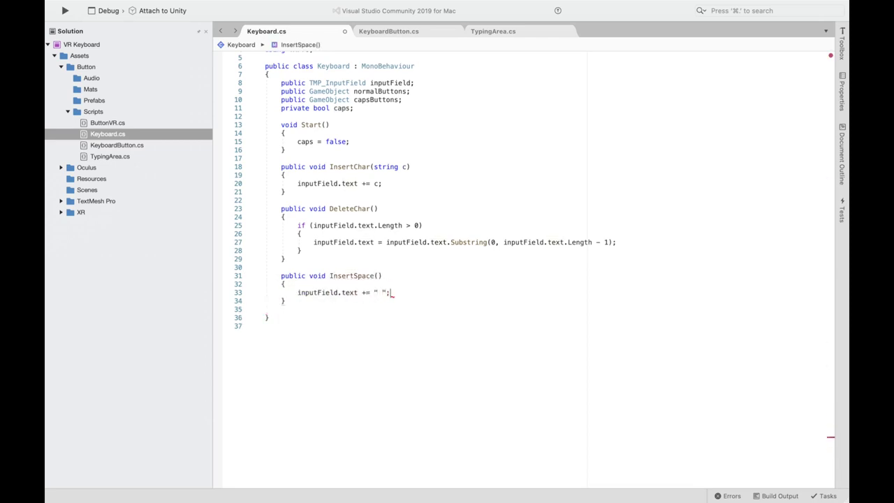
# - Add a public void CapsPressed() method below InsertSpace containing an if (!caps) block
pyautogui.press('Down')
pyautogui.press('Return')
pyautogui.write('p')
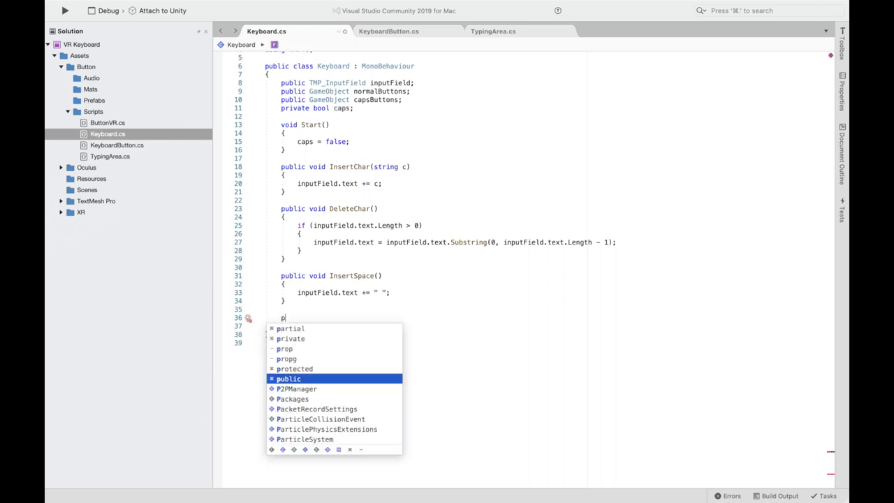
pyautogui.write('ublic void CapsPressed')
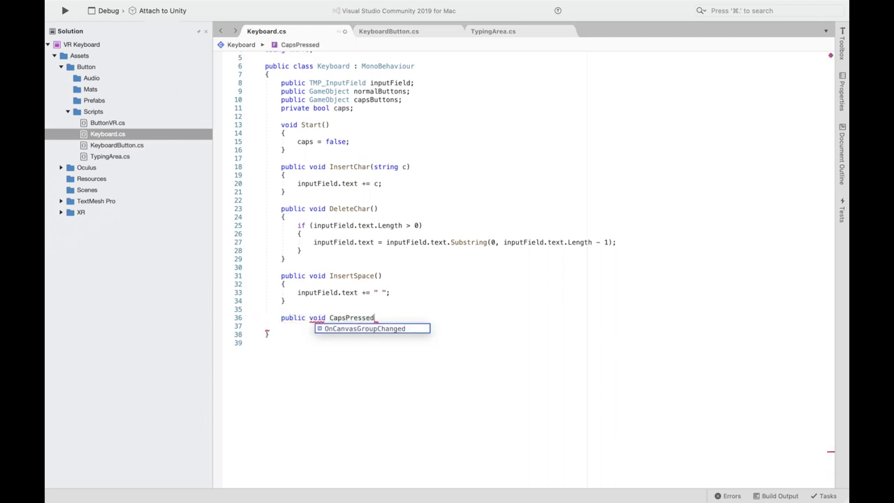
pyautogui.write('() {')
pyautogui.press('Return')
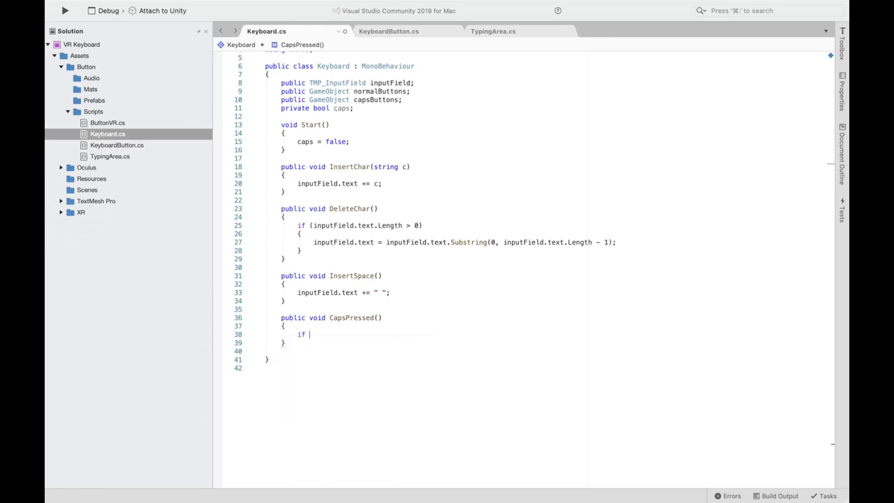
pyautogui.write('if (!caps')
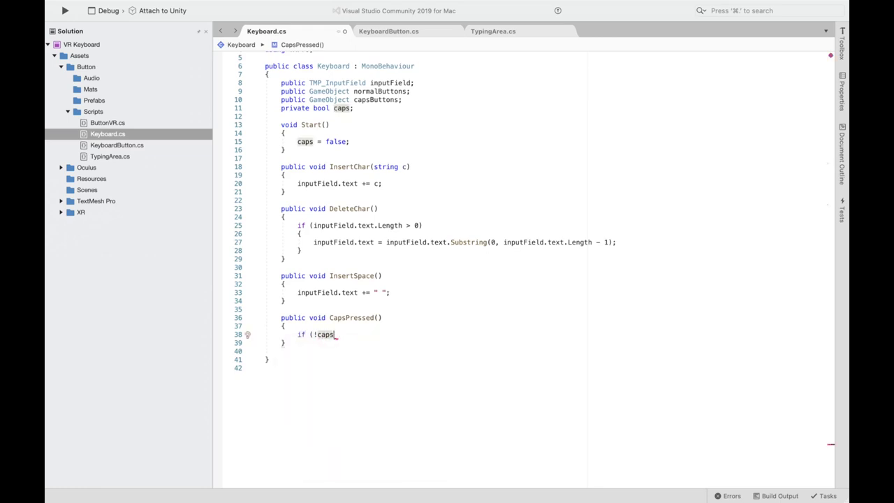
pyautogui.write(') {')
pyautogui.press('Return')
# - Fill the if (!caps) block with normalButtons.SetActive(false), capsButtons.SetActive(true) and caps = true
pyautogui.write('normalButtons.')
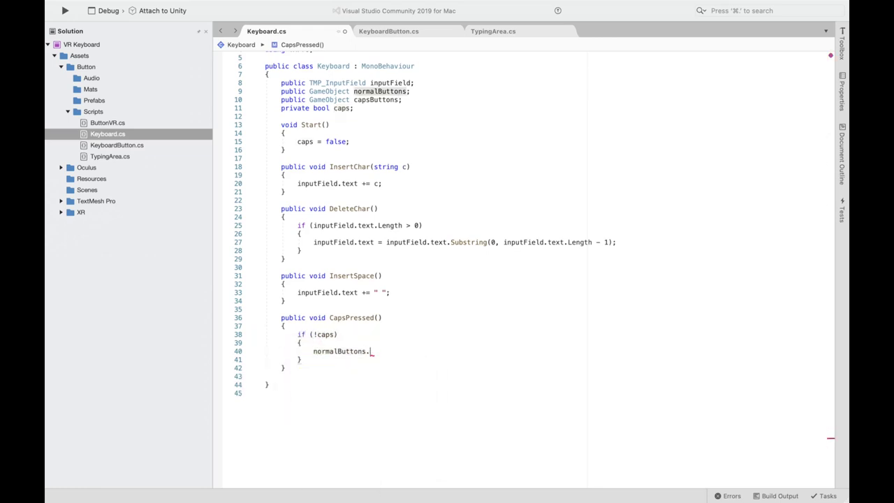
pyautogui.write('setActive(false);')
pyautogui.press('Return')
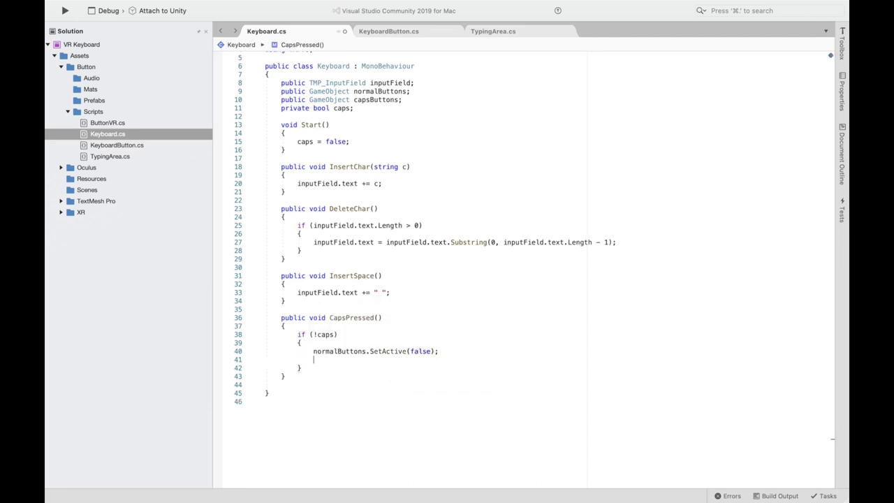
pyautogui.write('capsButtons.SetActive(true)')
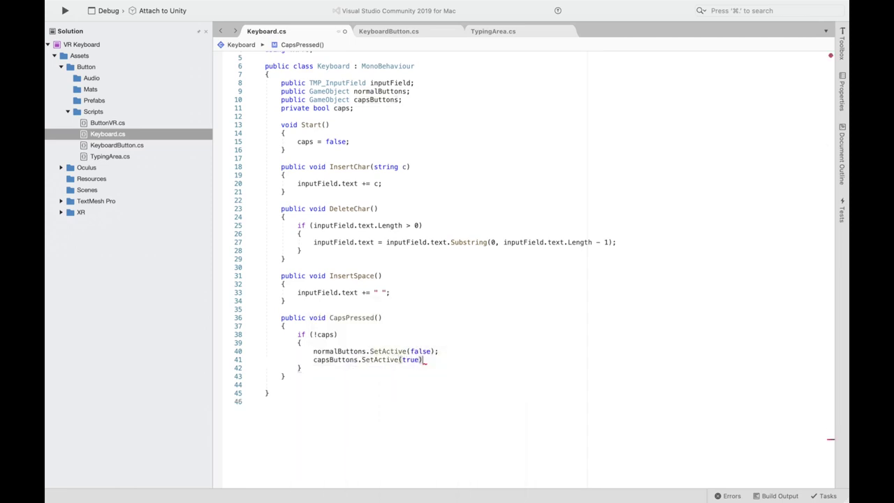
pyautogui.write('; caps = true;')
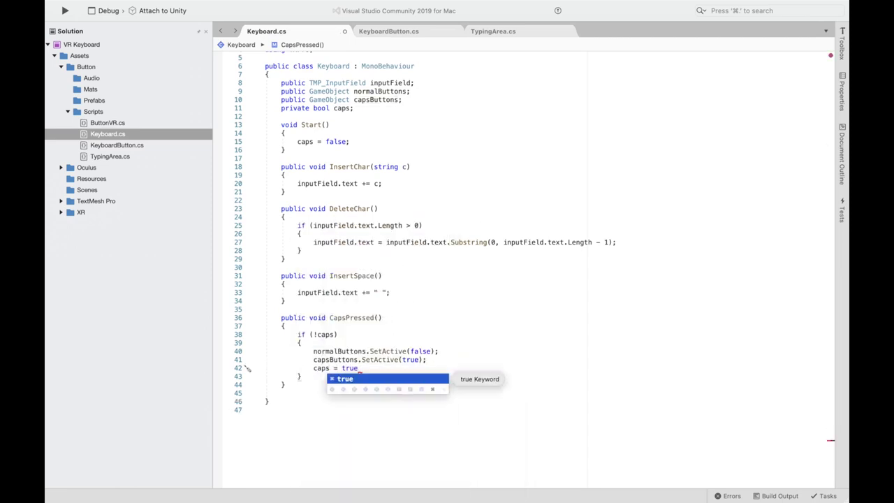
# - Add an else block in CapsPressed with capsButtons.SetActive(false), normalButtons.SetActive(true) and caps = false
pyautogui.press('Down')
pyautogui.write('else {')
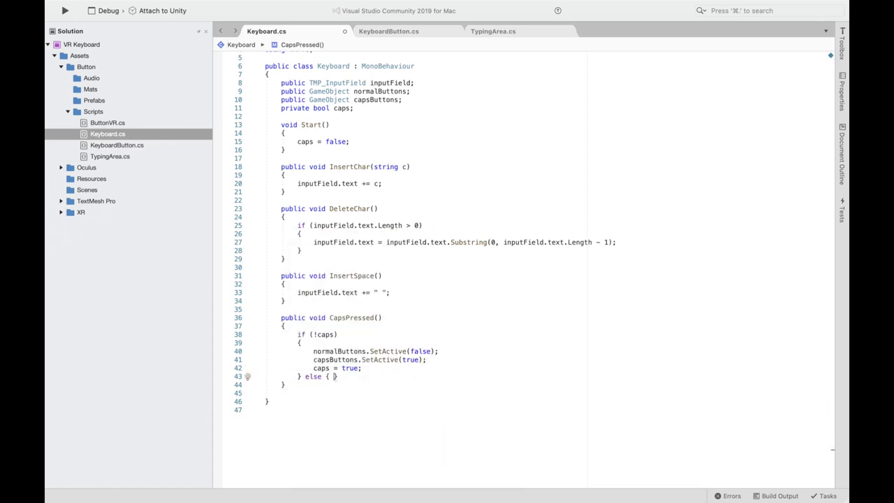
pyautogui.press('Return')
pyautogui.write('capsButtons.se')
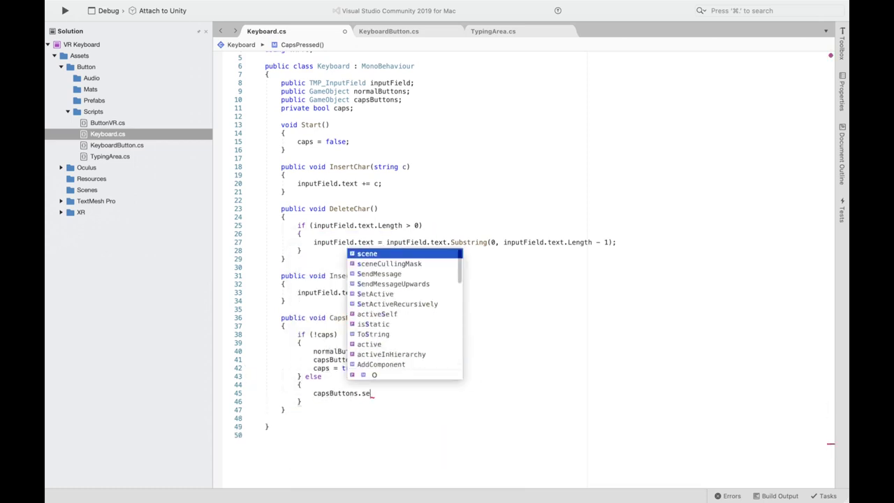
pyautogui.write('tActive(false)')
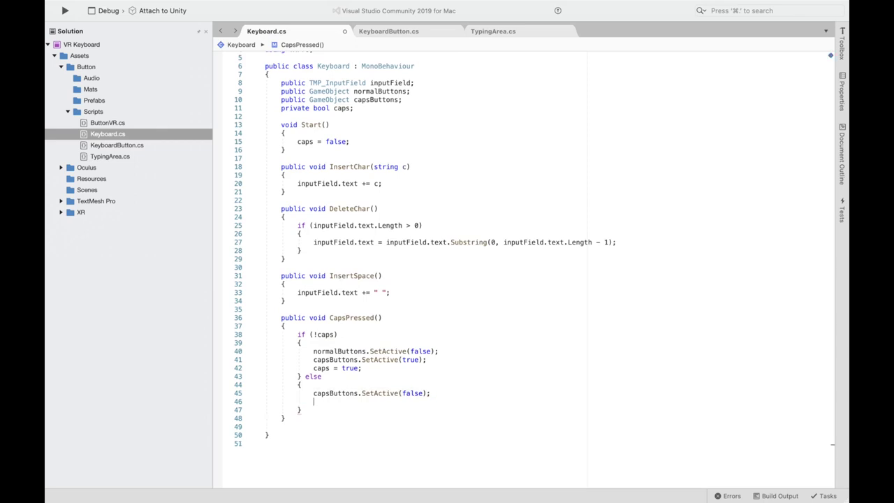
pyautogui.write('normalButtons.SetActive(tru')
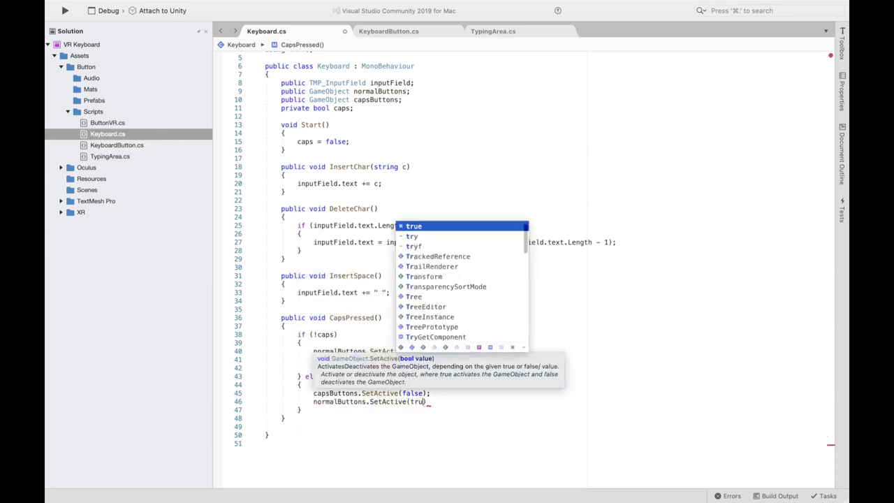
pyautogui.write('e);')
pyautogui.press('Return')
pyautogui.write('caps = fal')
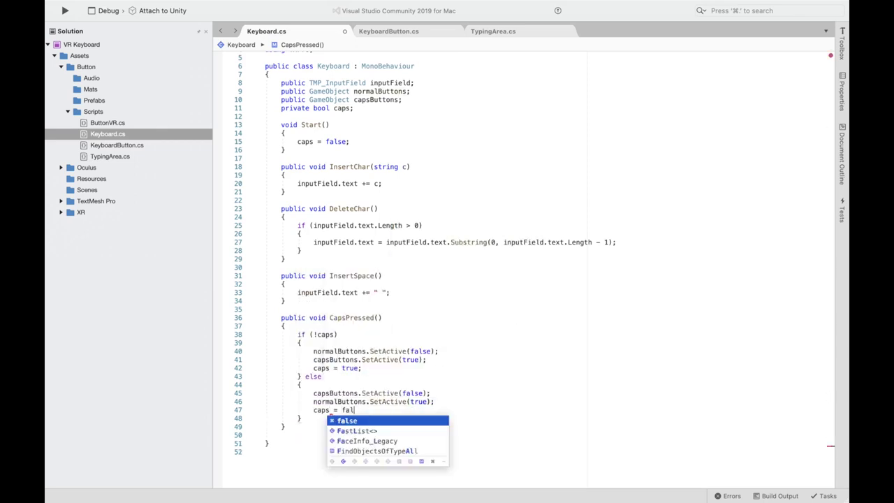
pyautogui.write('se;')
pyautogui.scroll(-2, 298, 377)
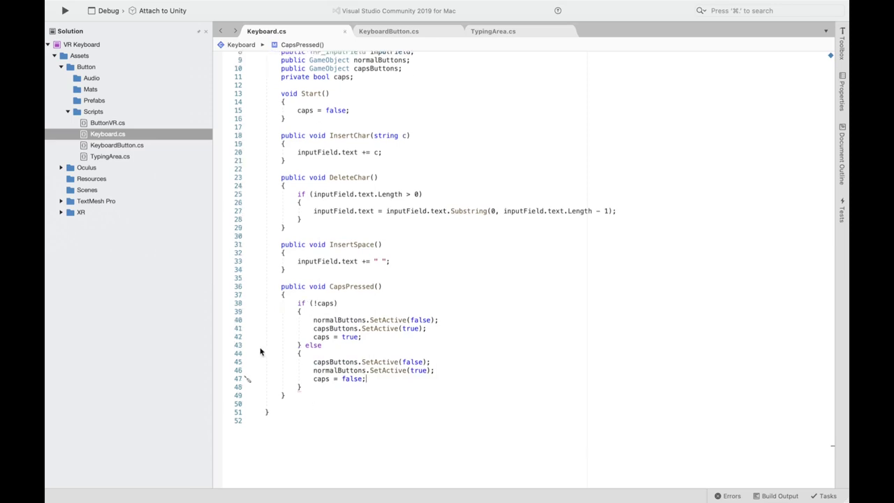
# - Add a using TMPro; directive below using UnityEngine; in KeyboardButton.cs
pyautogui.click(388, 31)
pyautogui.press('Return')
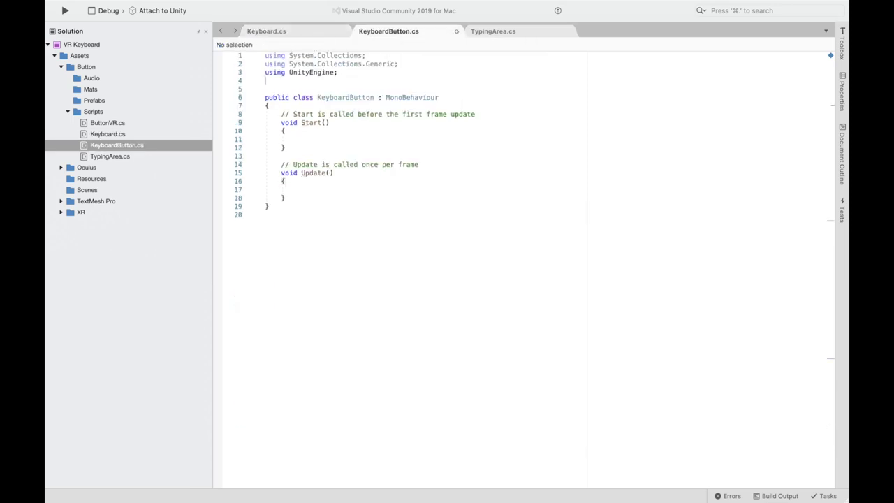
pyautogui.write('using TMPro;')
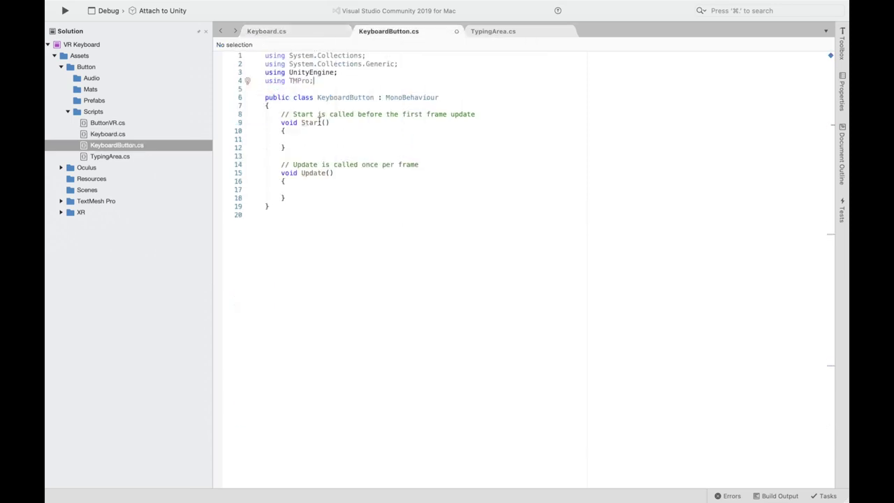
# - Delete the comment above Start and the whole Update method with its comment from the KeyboardButton class
pyautogui.moveTo(280, 115); pyautogui.dragTo(479, 115)
pyautogui.press('BackSpace')
pyautogui.moveTo(287, 163); pyautogui.dragTo(297, 197)
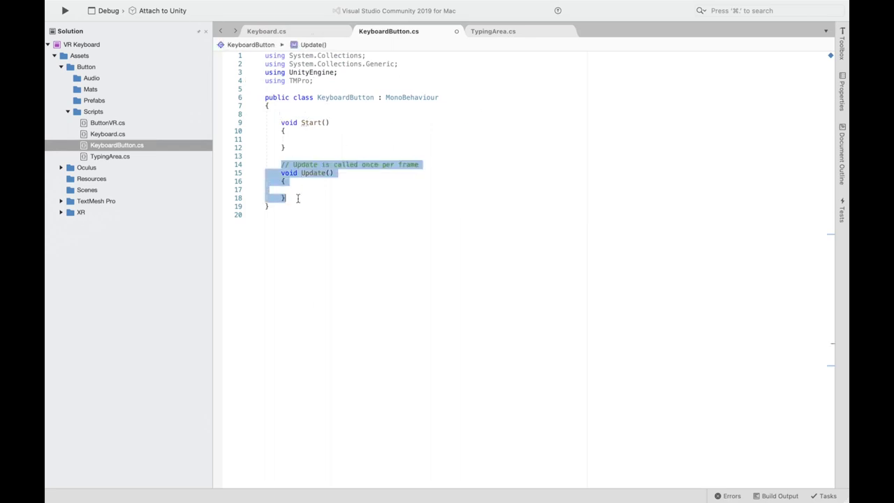
pyautogui.press('BackSpace')
# - Declare the fields Keyboard keyboard; and TextMeshProUGUI buttonText; above the Start method
pyautogui.click(333, 111)
pyautogui.press('Return')
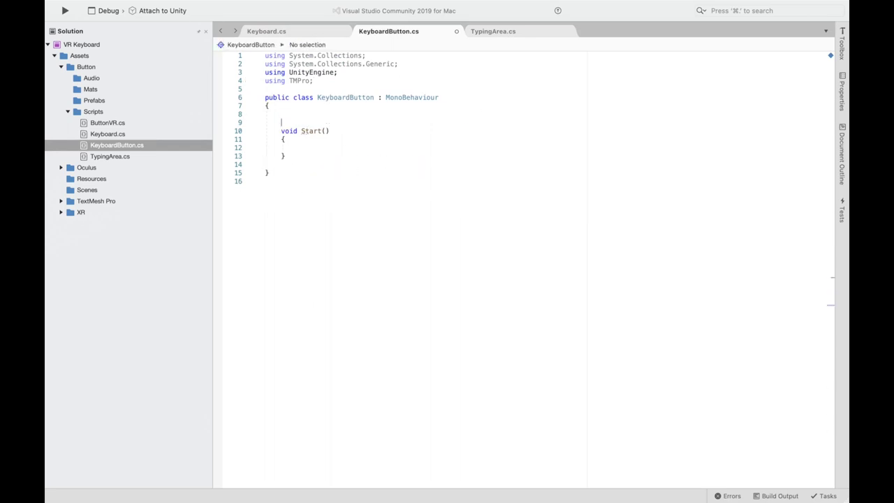
pyautogui.write('Keyb')
pyautogui.write('keyboard;')
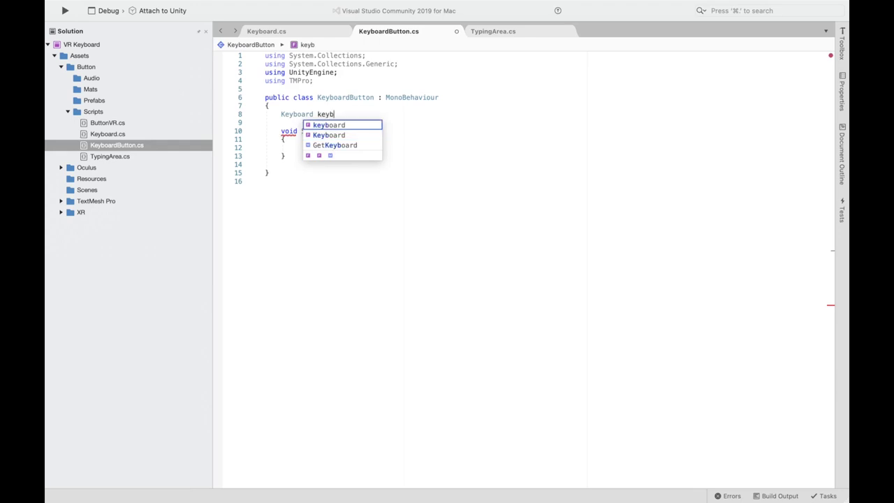
pyautogui.press('Return')
pyautogui.write('TextMesh')
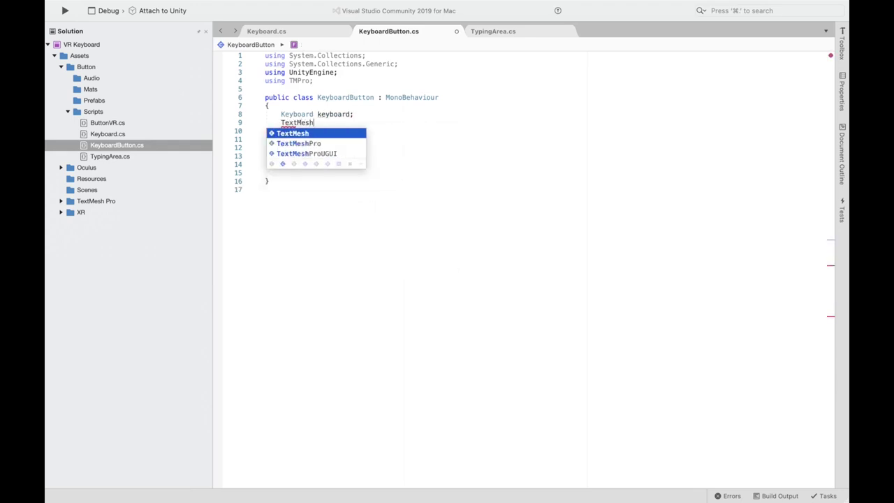
pyautogui.write('ProUGUI buttonText;')
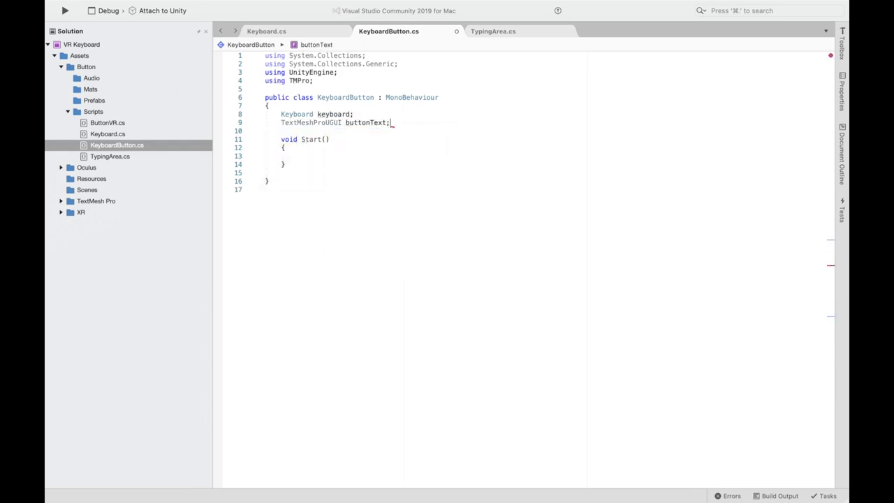
# - In Start, assign keyboard = GetComponentInParent<Keyboard>(); and buttonText = GetComponentInChildren<TextMeshProUGUI>();
pyautogui.write('      void Start()     {         keyboard = GetComponentInParent<')
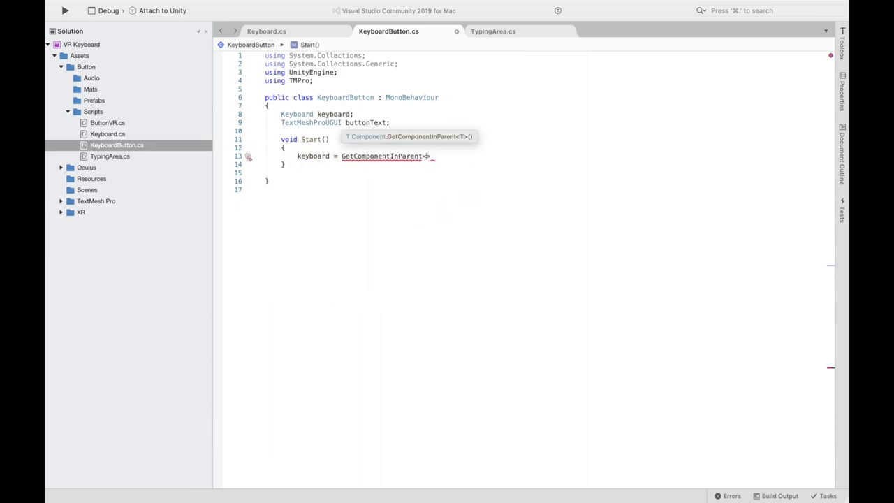
pyautogui.write('Keyboard>();')
pyautogui.press('Return')
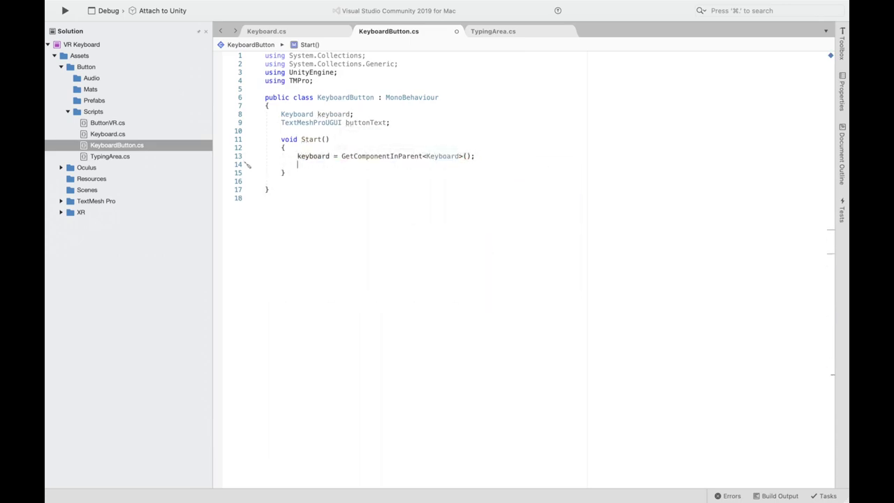
pyautogui.write('buttonText = Get')
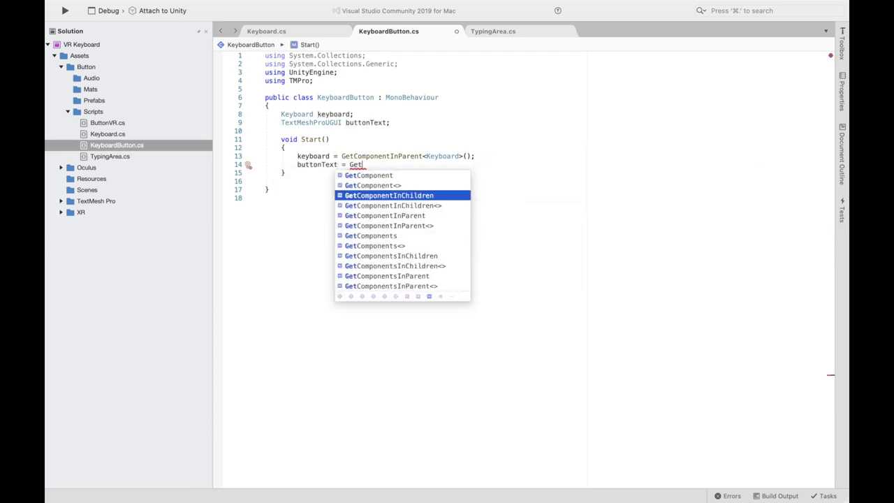
pyautogui.write('ComponentInChildren<TextMeshProUGUI>(); ')
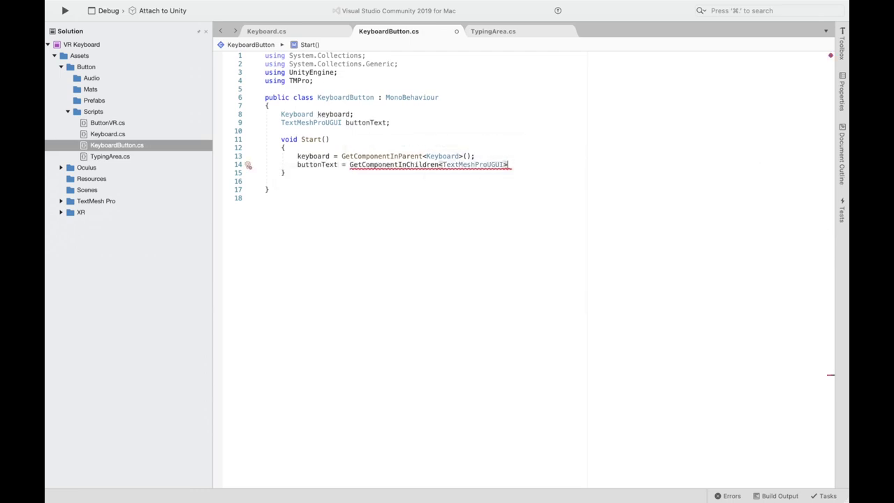
# - Add an if (buttonText.text.Length == 1) block at the end of Start that calls NameToButtonText();
pyautogui.write('if (buttonText.t')
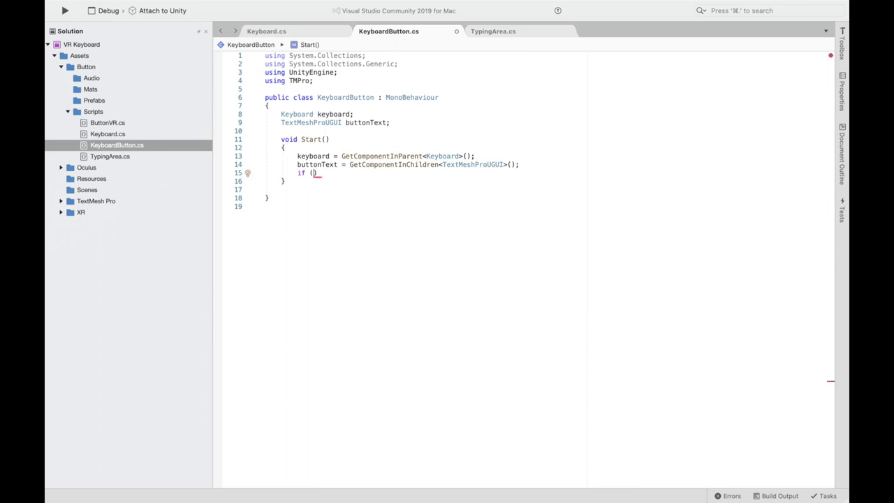
pyautogui.write('ext.Length =')
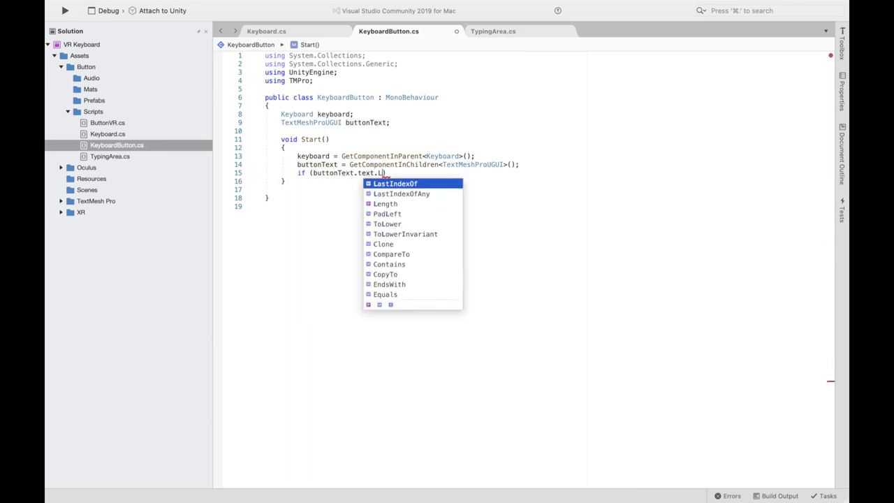
pyautogui.write('= 1)')
pyautogui.press('Return')
pyautogui.write('{')
pyautogui.press('Return')
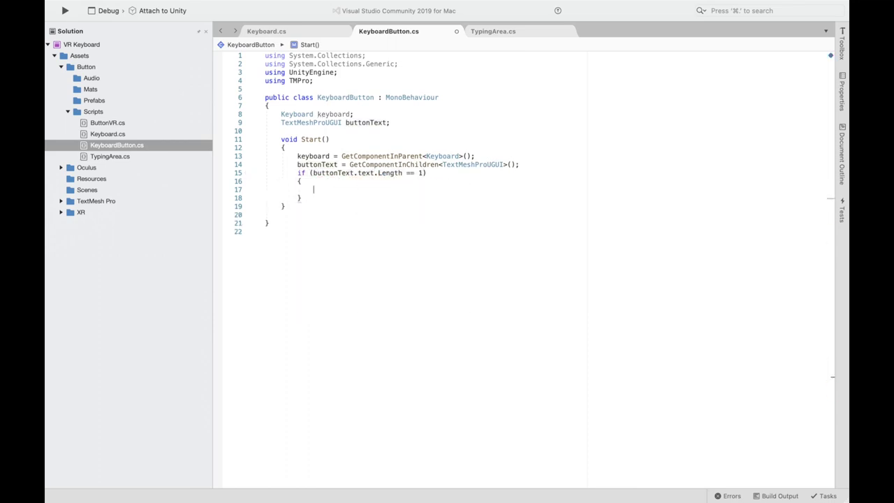
pyautogui.write('NameTo')
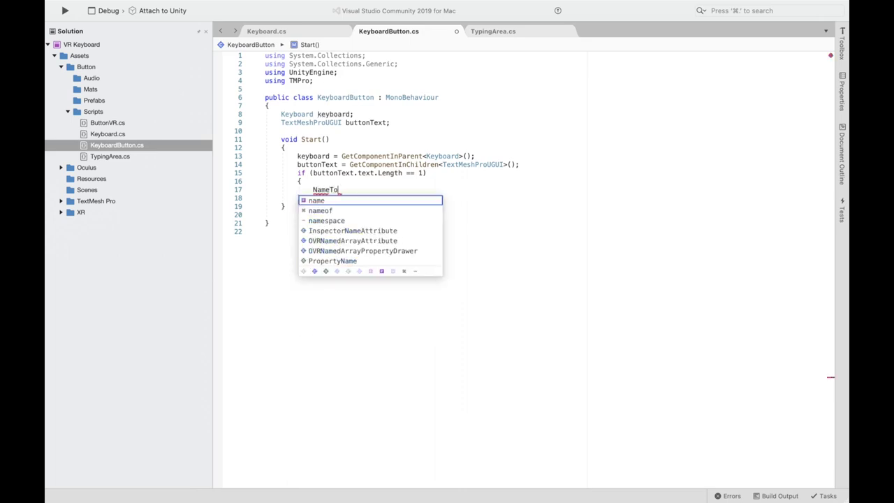
pyautogui.write('ButtonText(); ')
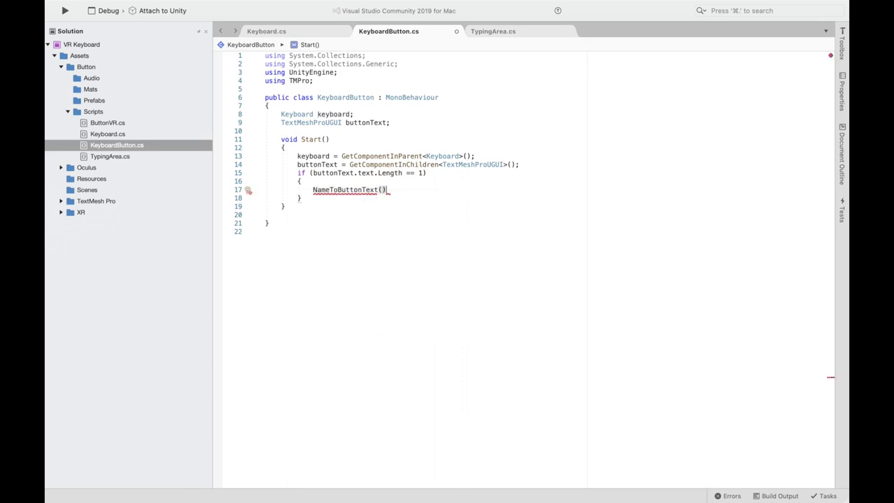
# - Below the NameToButtonText call, add GetComponentInChildren<ButtonVR>().onRelease.AddListener(delegate { keyboard.InsertChar(buttonText.text); });
pyautogui.write('Get')
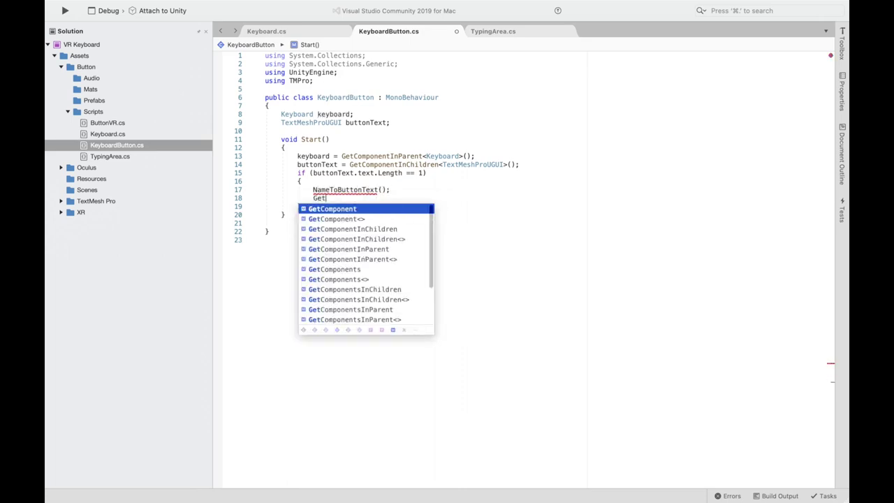
pyautogui.write('ComponentInChildren<Bu')
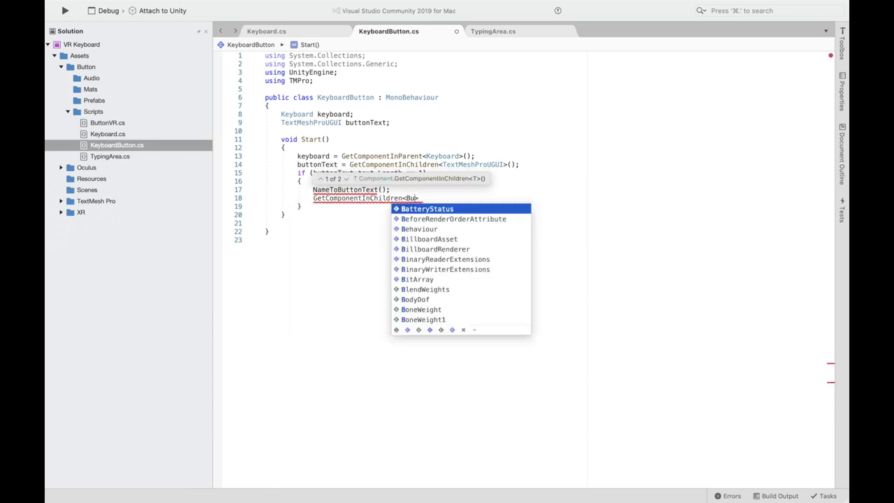
pyautogui.write('ttonVR>().on')
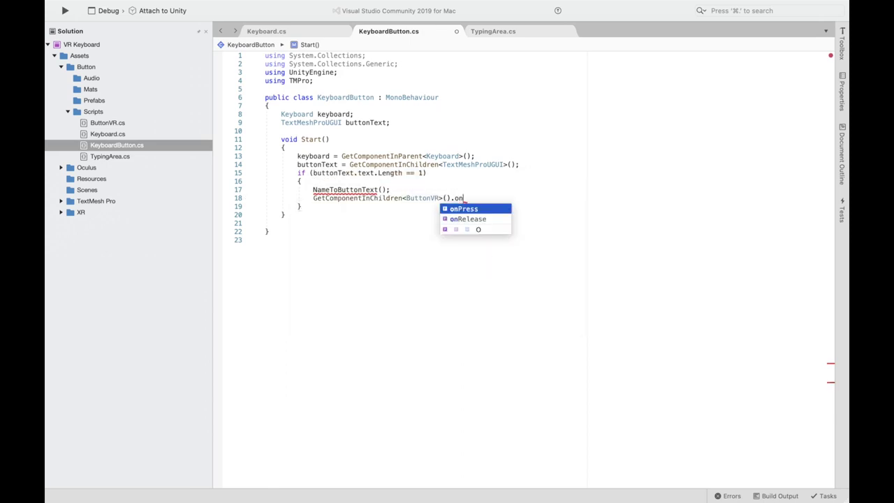
pyautogui.write('Release.AddListener(delegate {')
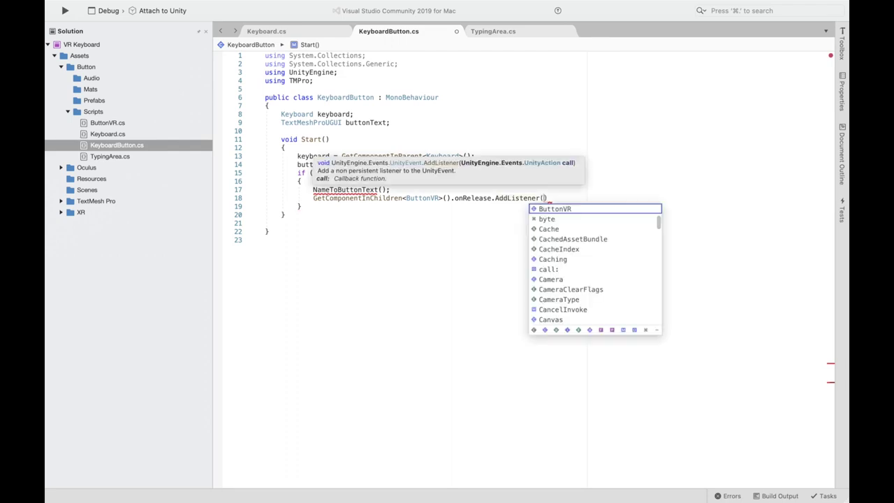
pyautogui.press('Return')
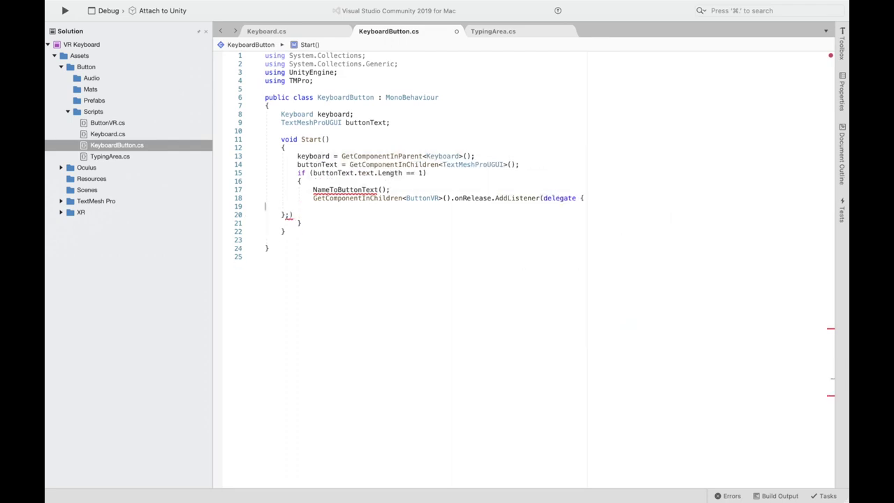
pyautogui.press('BackSpace')
pyautogui.write('keyboard.InsertChar')
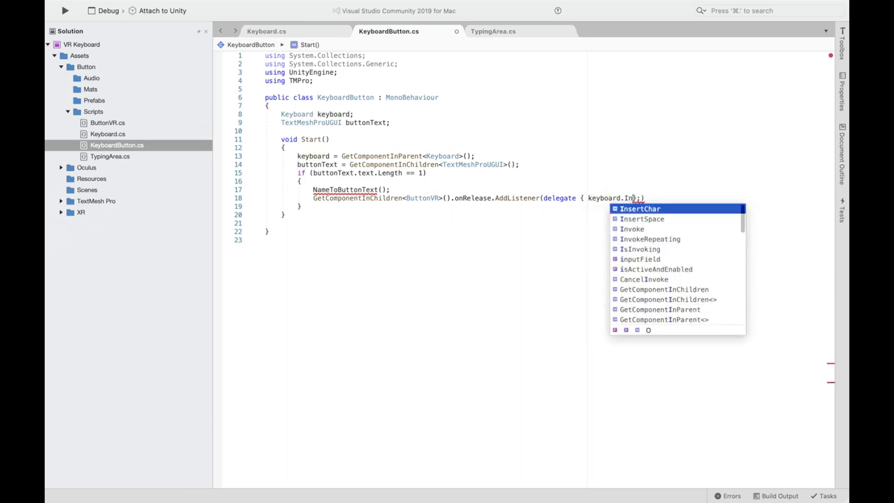
pyautogui.write('()')
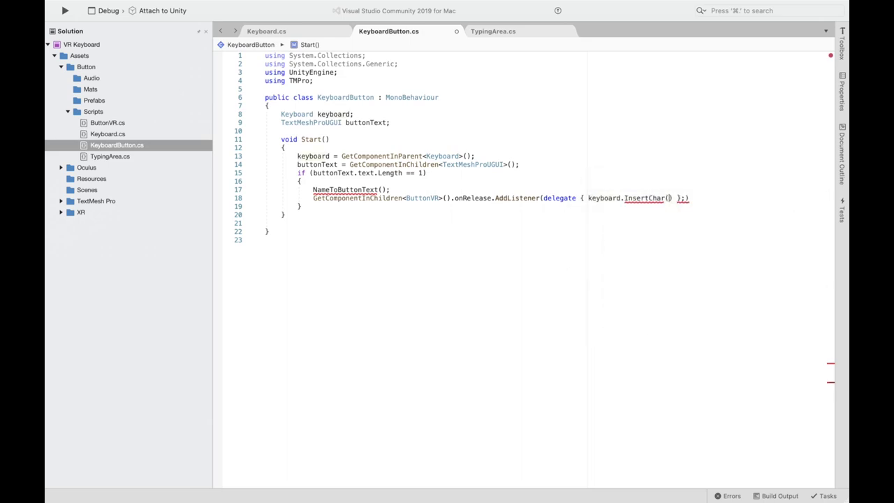
pyautogui.write('buttonText.text')
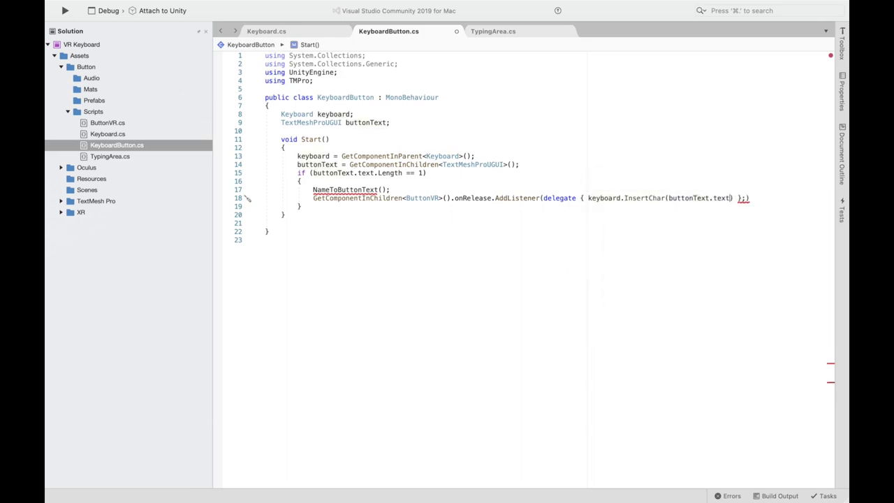
pyautogui.press('Right')
pyautogui.write('; ')
# - Add a public void NameToButtonText() method below Start that sets buttonText.text = gameObject.name;
pyautogui.write('public void NameTob')
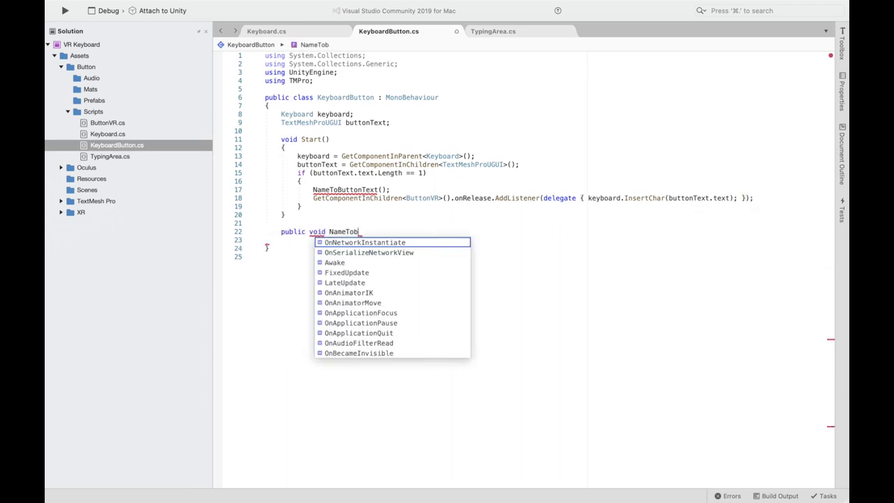
pyautogui.write('uttonText()')
pyautogui.press('Return')
pyautogui.write('{')
pyautogui.press('Return')
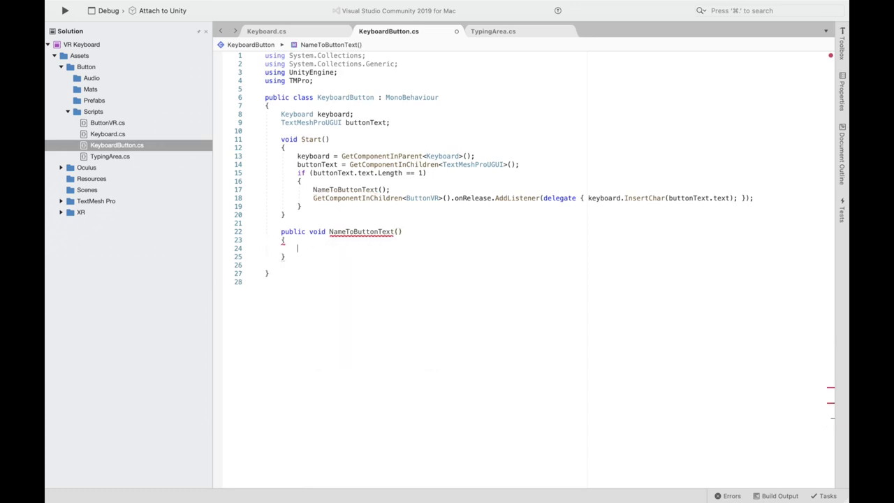
pyautogui.write('buttonText.')
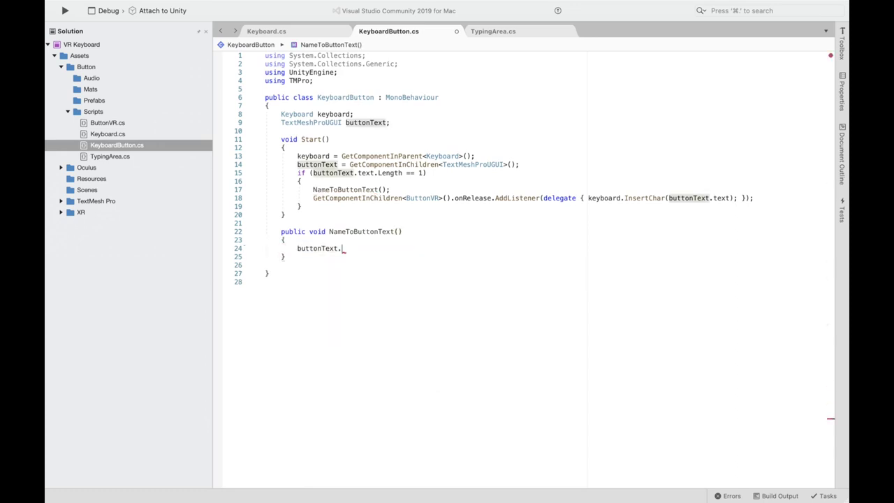
pyautogui.write('text = gameObject.name;')
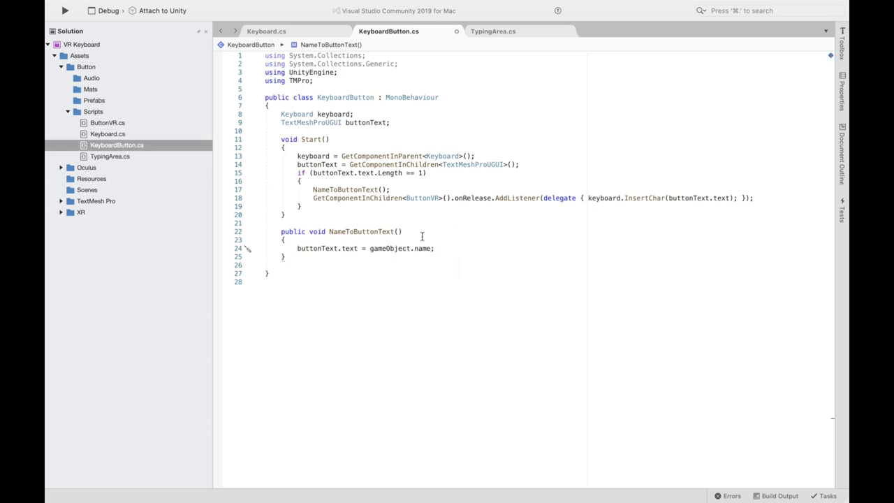
# - In TypingArea.cs, replace the default Start and Update methods with the field public GameObject leftHand;
pyautogui.click(497, 33)
pyautogui.moveTo(282, 106); pyautogui.dragTo(300, 181)
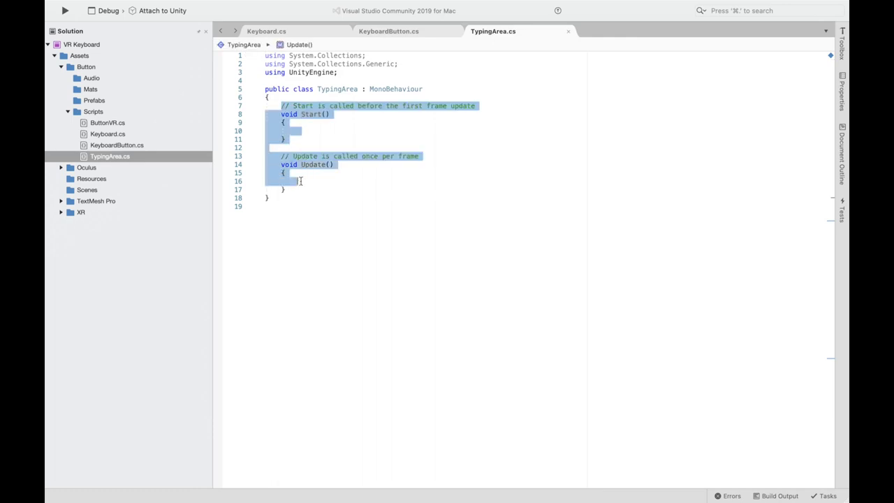
pyautogui.press('BackSpace')
pyautogui.write('pu')
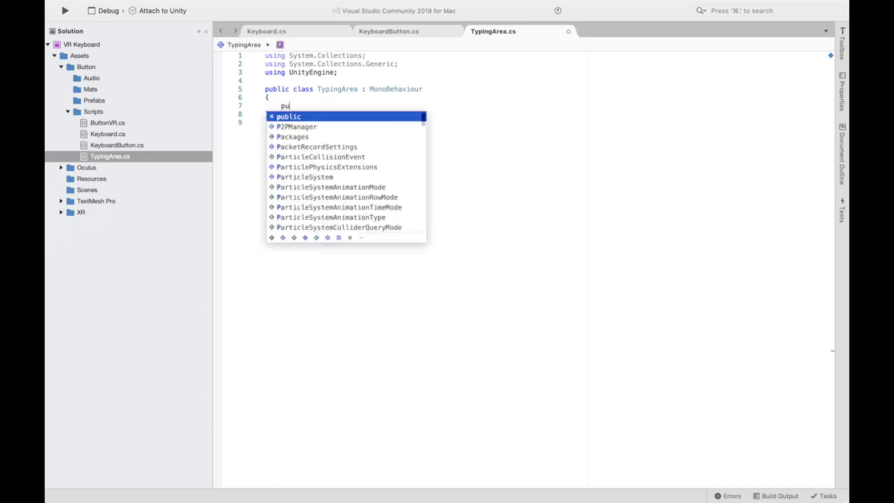
pyautogui.write('blic GameObject leftHand;')
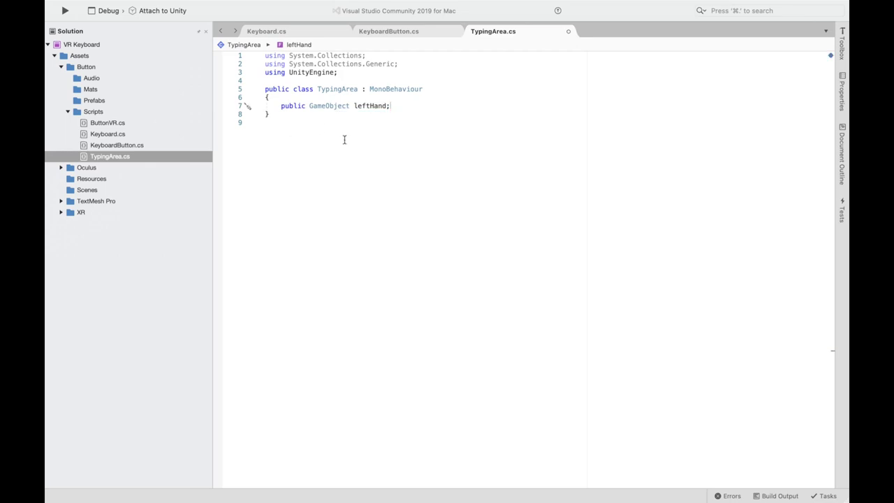
# - Duplicate the public GameObject leftHand; declaration three times on the lines below it
pyautogui.hotkey('shift', 'alt', 'Left')
pyautogui.hotkey('shift', 'alt', 'Left')
pyautogui.hotkey('shift', 'alt', 'Left')
pyautogui.hotkey('shift', 'alt', 'Left')
pyautogui.press('super+c')
pyautogui.press('Right')
pyautogui.press('Return')
pyautogui.press('super+v')
pyautogui.press('Return')
pyautogui.press('super+v')
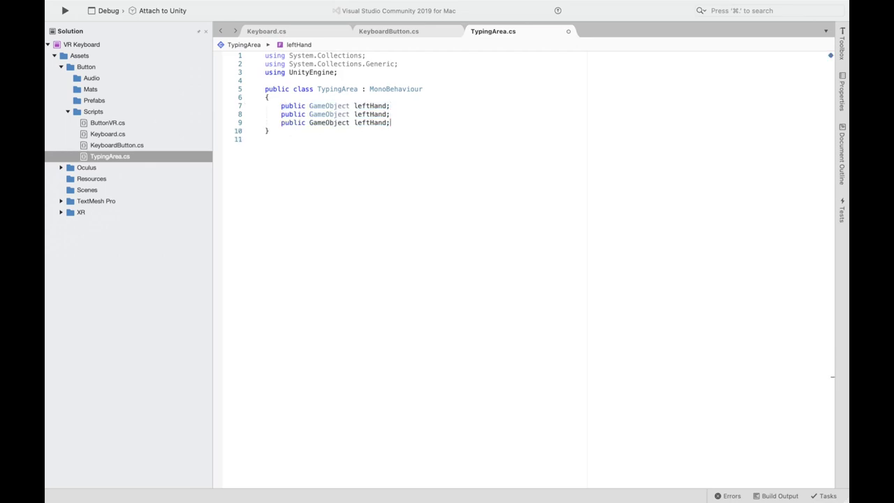
pyautogui.press('Return')
pyautogui.press('super+v')
# - Rename the three duplicated GameObject fields to rightHand, leftTypingHand and rightTypingHand, in that order
pyautogui.click(371, 114)
pyautogui.press('BackSpace')
pyautogui.press('BackSpace')
pyautogui.press('BackSpace')
pyautogui.press('BackSpace')
pyautogui.write('right')
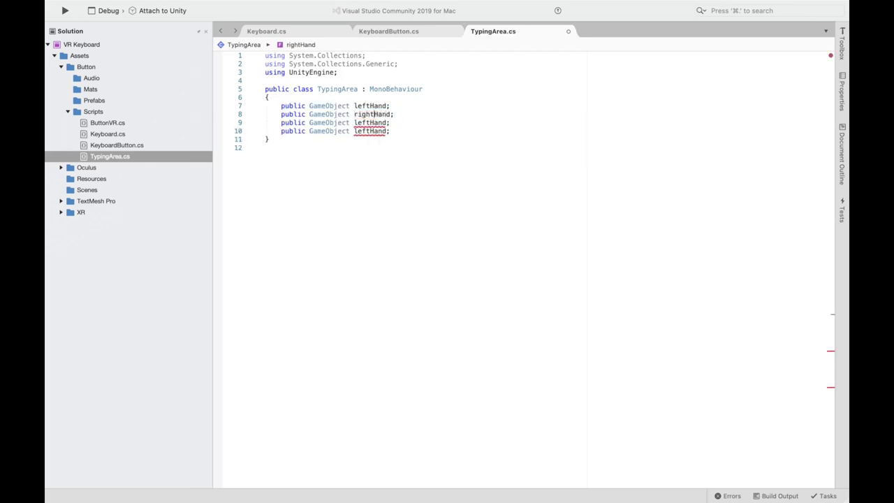
pyautogui.click(371, 122)
pyautogui.write('Typi')
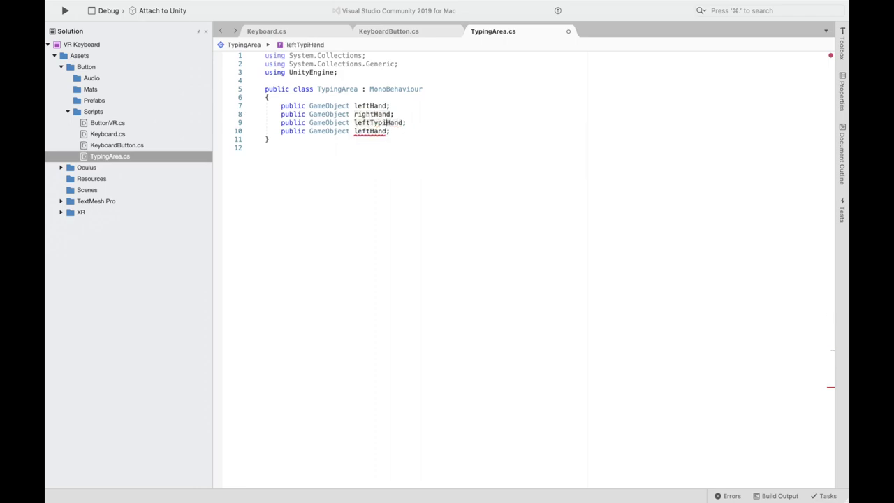
pyautogui.write('ng')
pyautogui.moveTo(371, 130); pyautogui.dragTo(353, 130)
pyautogui.write('right')
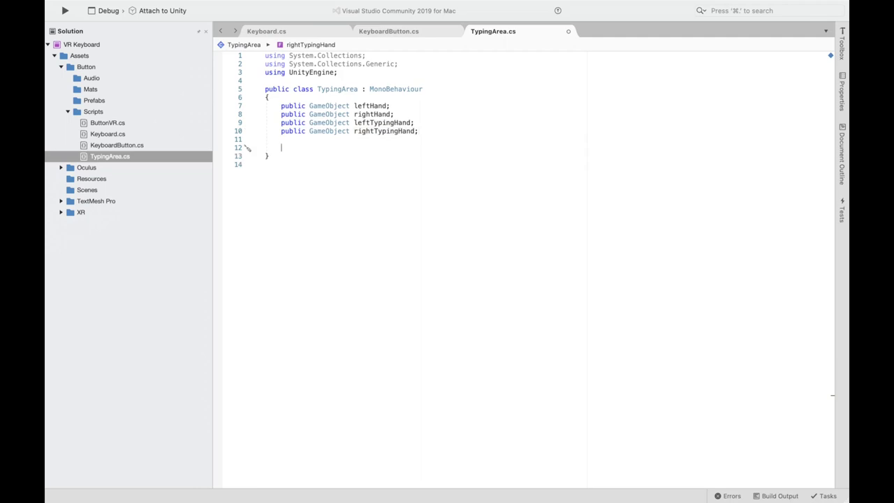
# - Add a private void OnTriggerEnter(Collider other) method below the GameObject fields in TypingArea.cs
pyautogui.write('pri')
pyautogui.press('BackSpace')
pyautogui.press('BackSpace')
pyautogui.press('BackSpace')
pyautogui.write('oid OnTr')
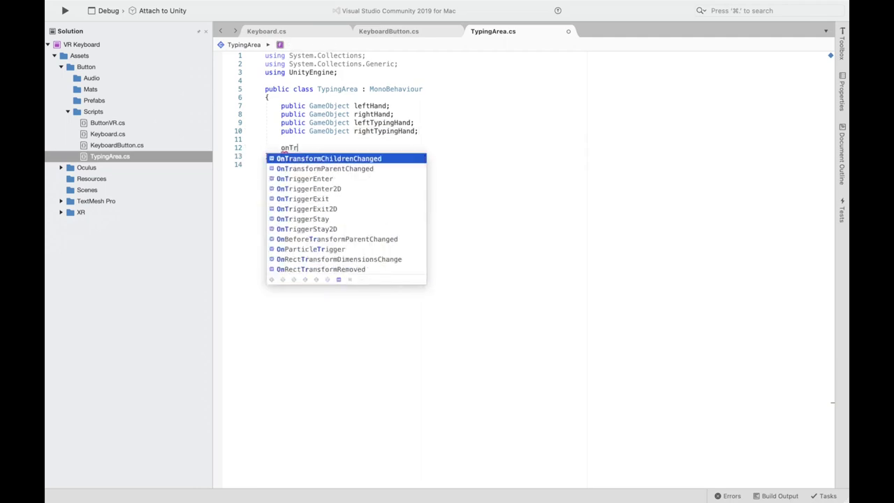
pyautogui.write('igge')
pyautogui.press('Return')
pyautogui.click(279, 147)
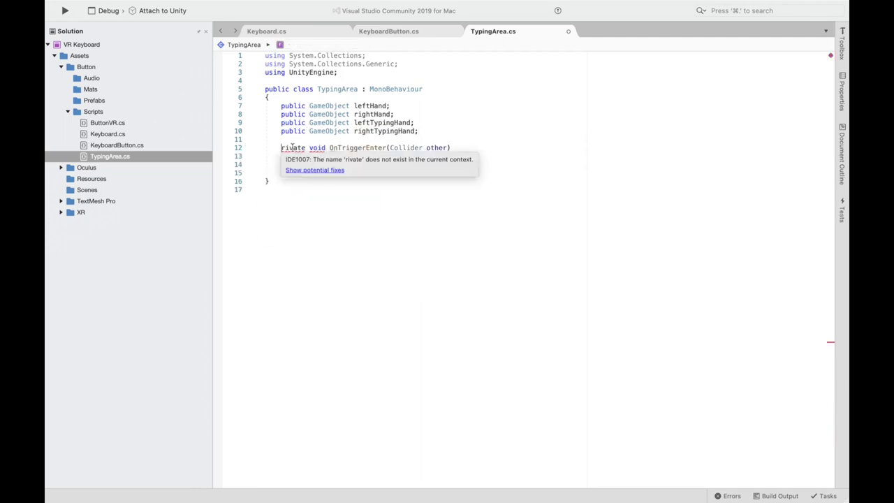
pyautogui.write('p')
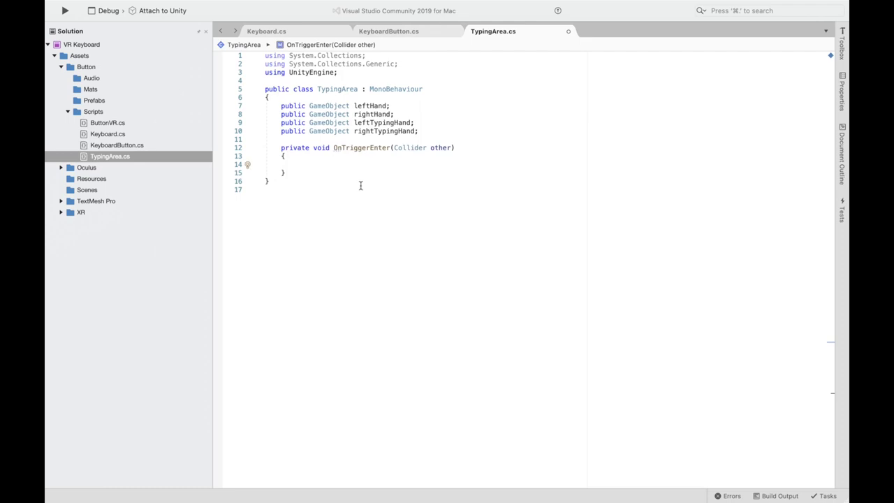
# - In OnTriggerEnter, declare GameObject hand = other.GetComponentInParent<OVRGrabber>().gameObject; and add if (hand == null) return; below it
pyautogui.write('GameObject hand = othe')
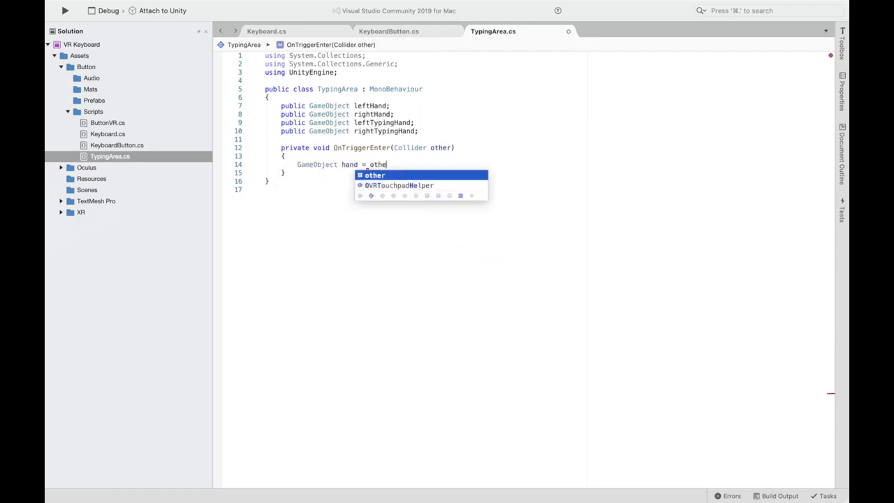
pyautogui.write('r.GetComponentInParent')
pyautogui.press('Return')
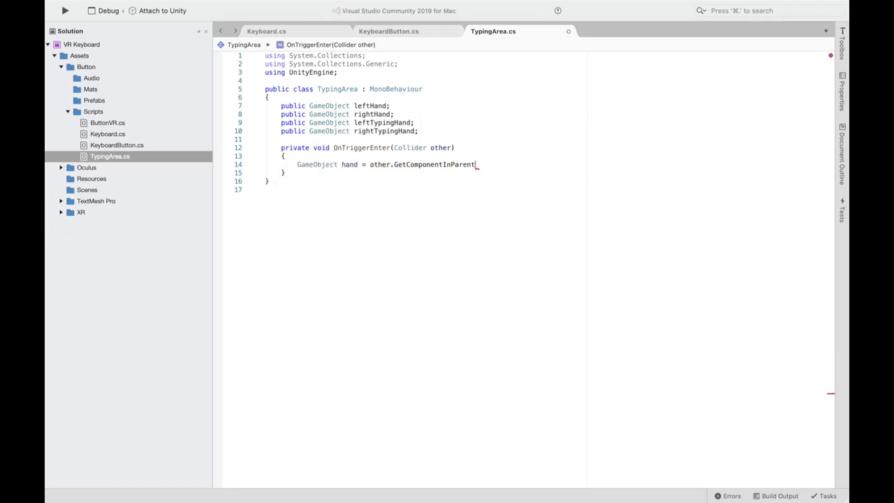
pyautogui.write('<OVRGrabber')
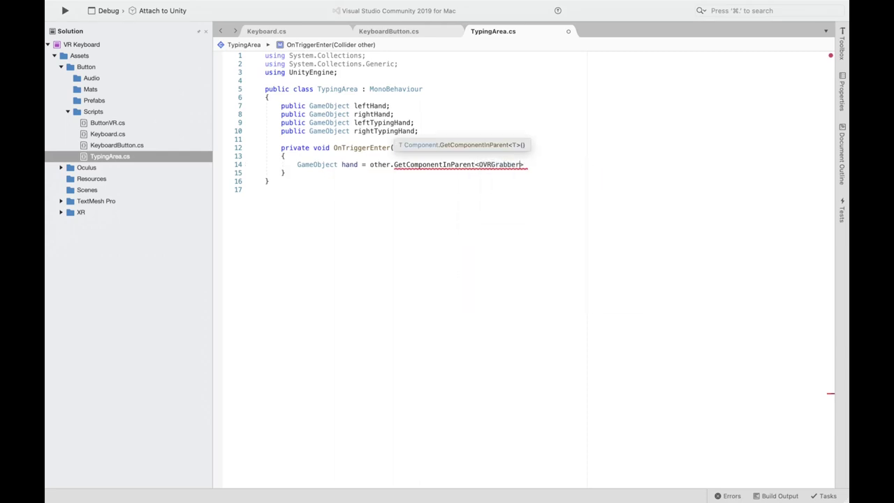
pyautogui.write('>().gameObject;')
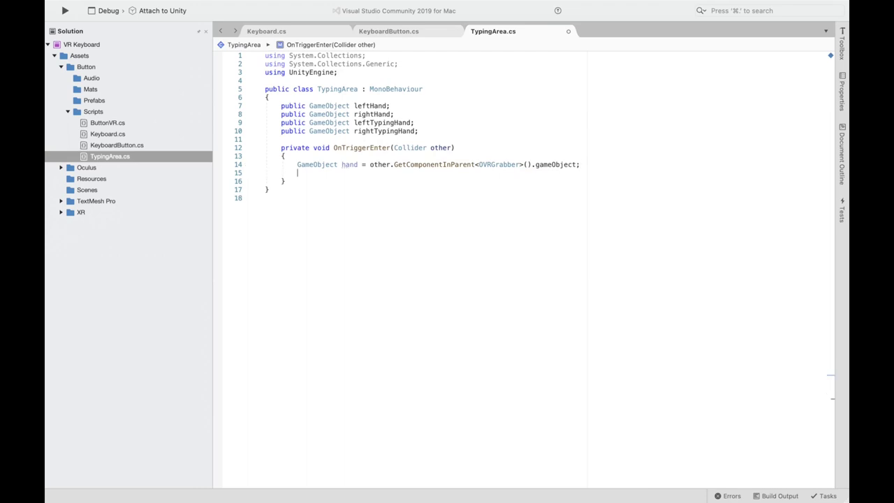
pyautogui.write(' if (hand == null) ')
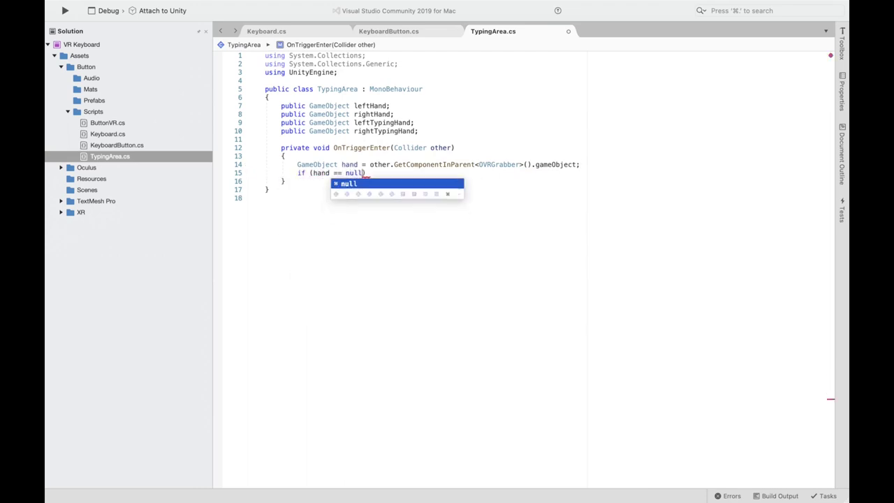
pyautogui.write('return;')
pyautogui.press('Return')
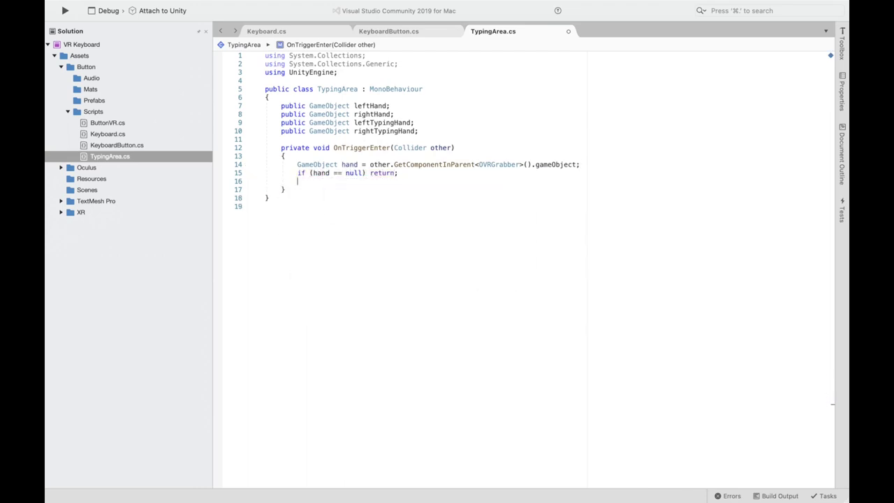
# - Add an if (hand == leftHand) block to OnTriggerEnter containing leftTypingHand.SetActive(true);
pyautogui.write('if (hand == leftHand) {')
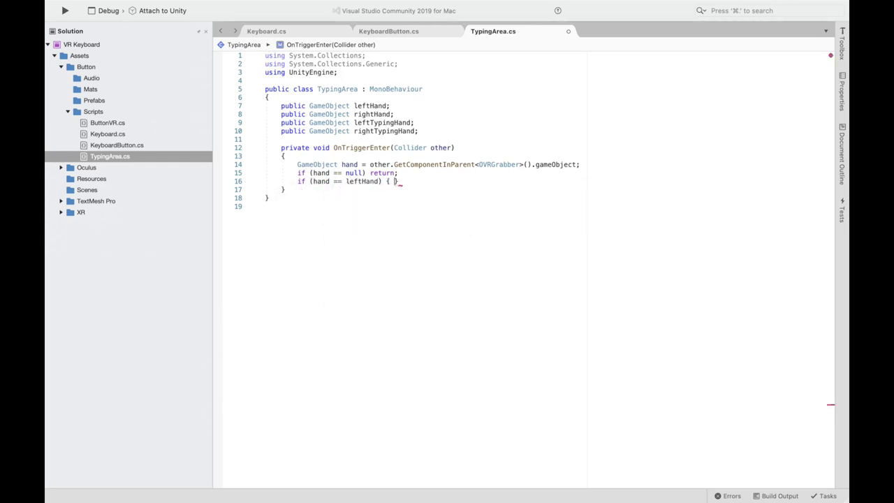
pyautogui.write('leftTypingHand')
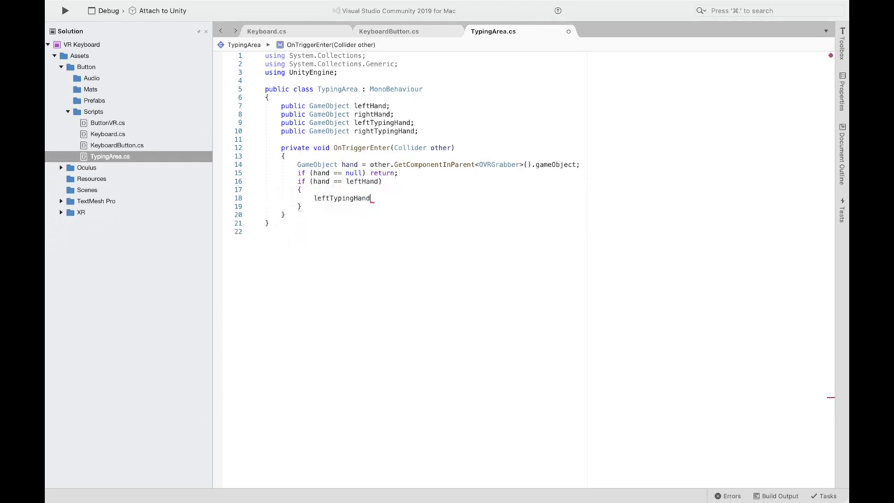
pyautogui.write('.SetActive(true)')
# - Extend the leftHand condition with an else if (hand == rightHand) block containing rightTypingHand.SetActive(true);
pyautogui.write(' else if ')
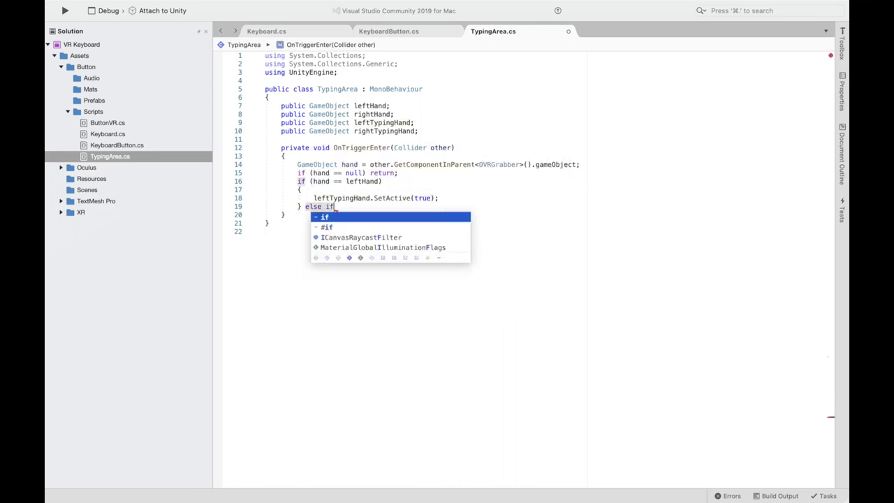
pyautogui.write('(hand == ')
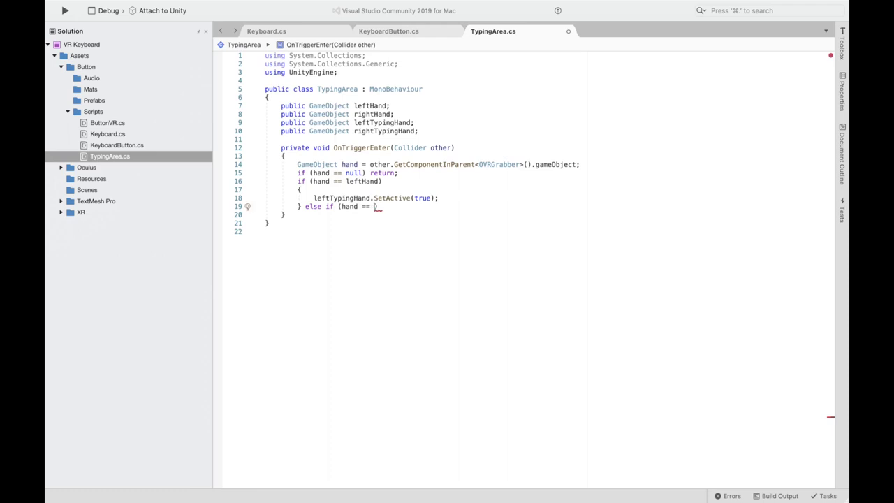
pyautogui.write('rightHand) {')
pyautogui.press('Return')
pyautogui.write('ri')
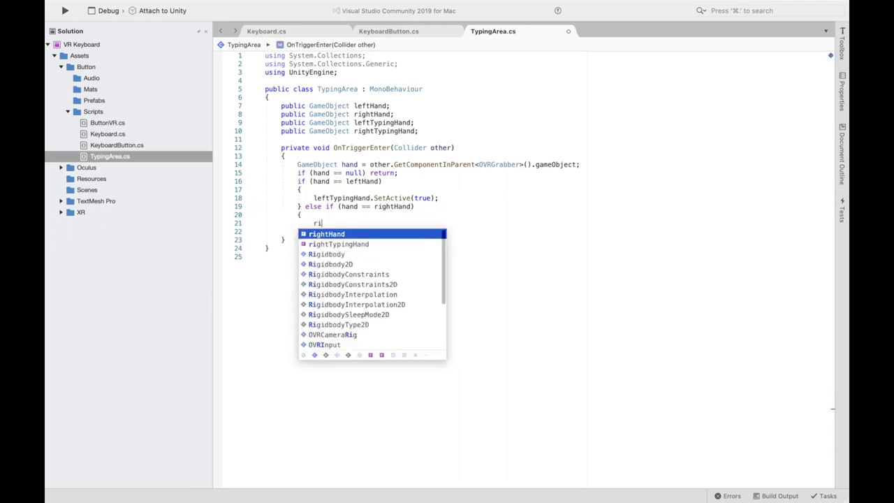
pyautogui.write('ghtTypingHand.SetActive(true);')
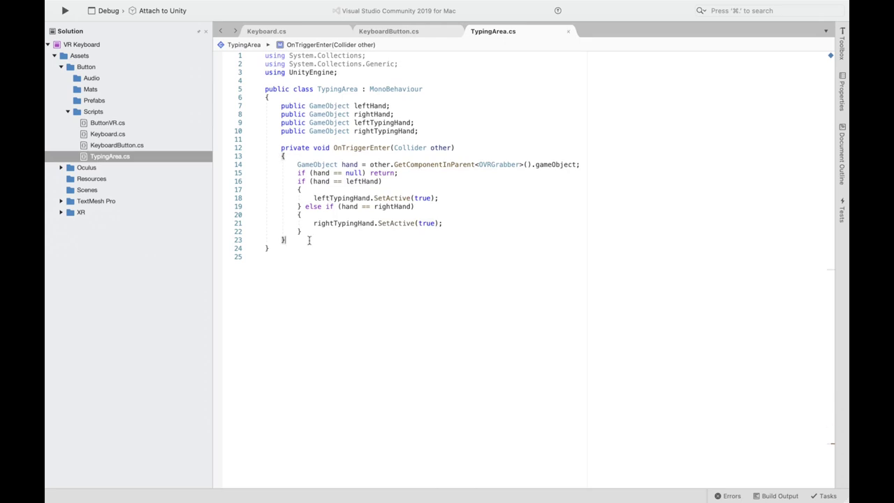
# - Add an empty private void OnTriggerExit(Collider other) method below OnTriggerEnter
pyautogui.press('Return')
pyautogui.write('onTriggerEx')
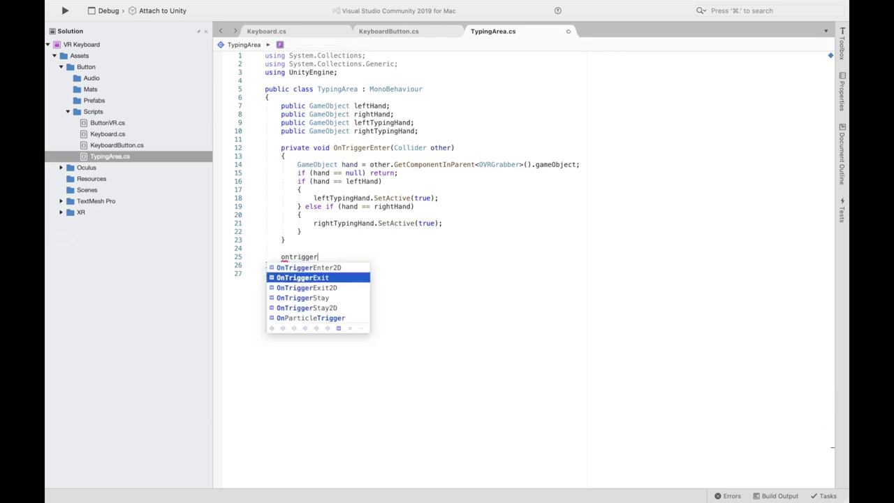
pyautogui.press('Return')
pyautogui.hotkey('ctrl', 'space')
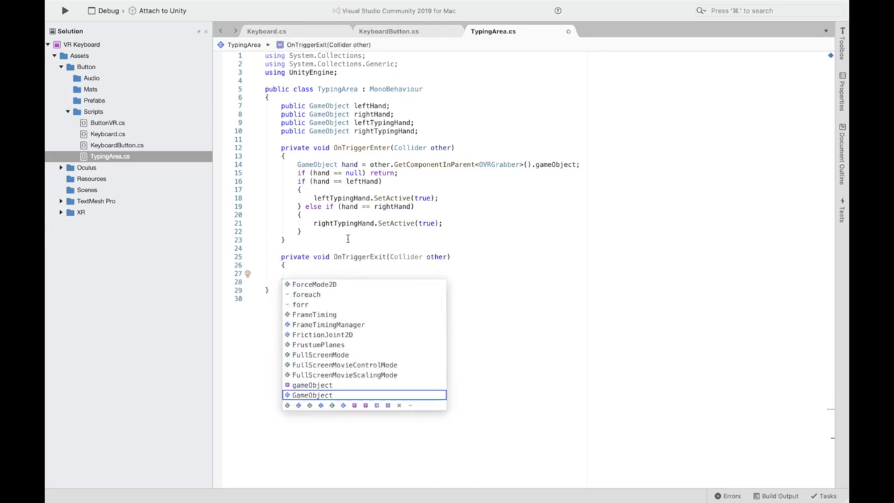
# - Copy the whole body of OnTriggerEnter into the empty OnTriggerExit method
pyautogui.moveTo(294, 167); pyautogui.dragTo(302, 231)
pyautogui.press('super+c')
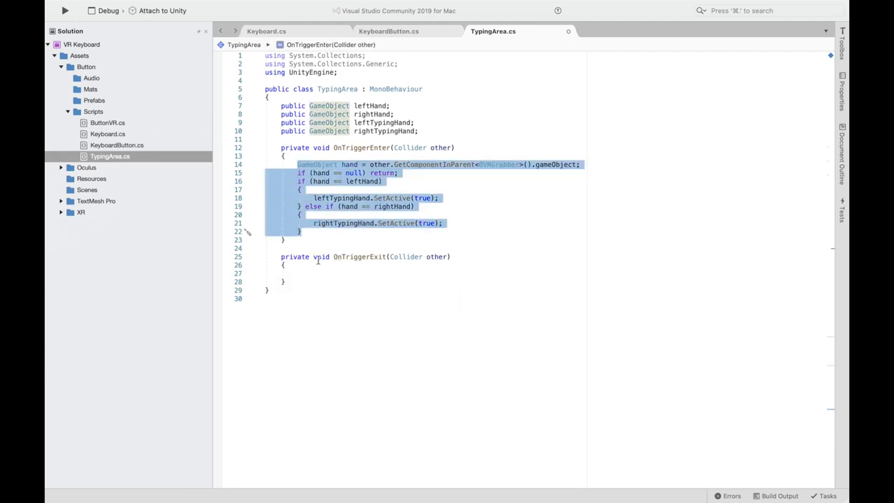
pyautogui.click(362, 273)
pyautogui.press('super+v')
pyautogui.scroll(-1, 392, 307)
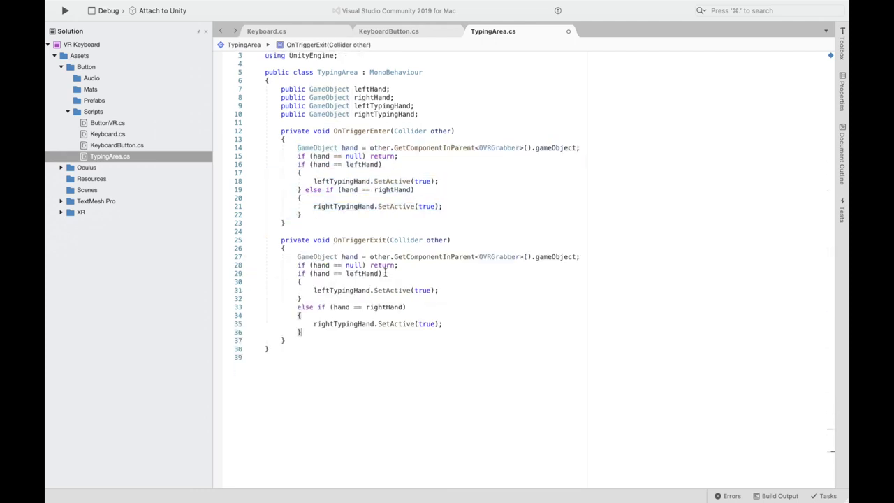
# - In OnTriggerExit, change the SetActive arguments of leftTypingHand and rightTypingHand to false
pyautogui.doubleClick(422, 290)
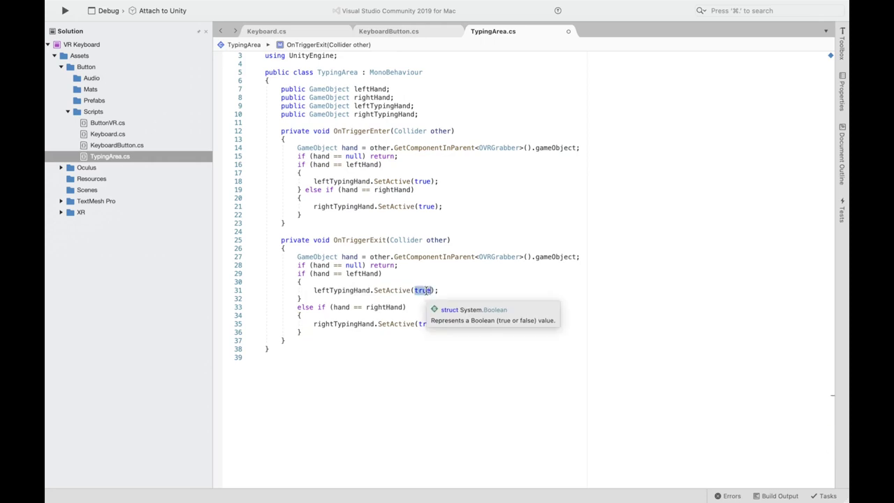
pyautogui.write('false')
pyautogui.doubleClick(426, 323)
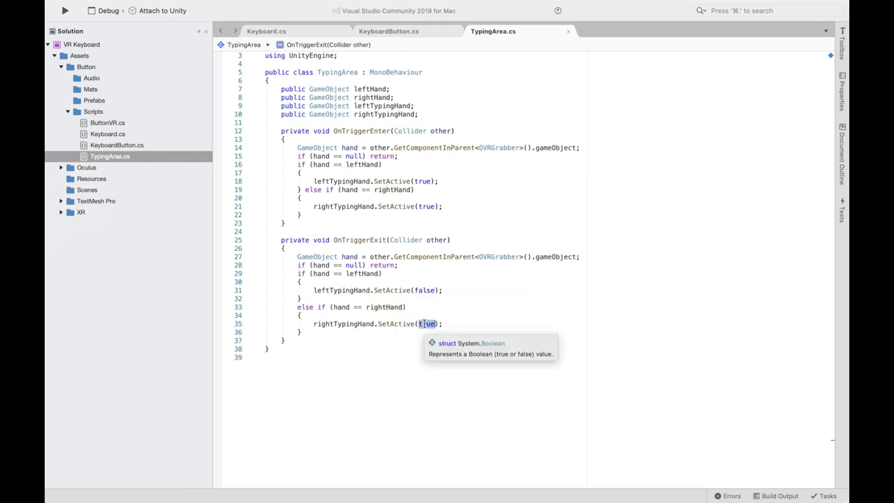
pyautogui.write('false')
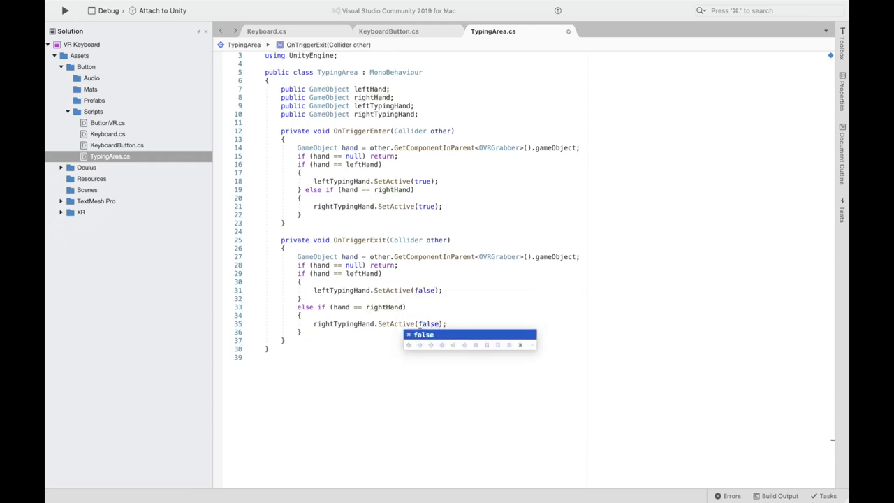
pyautogui.click(452, 329)
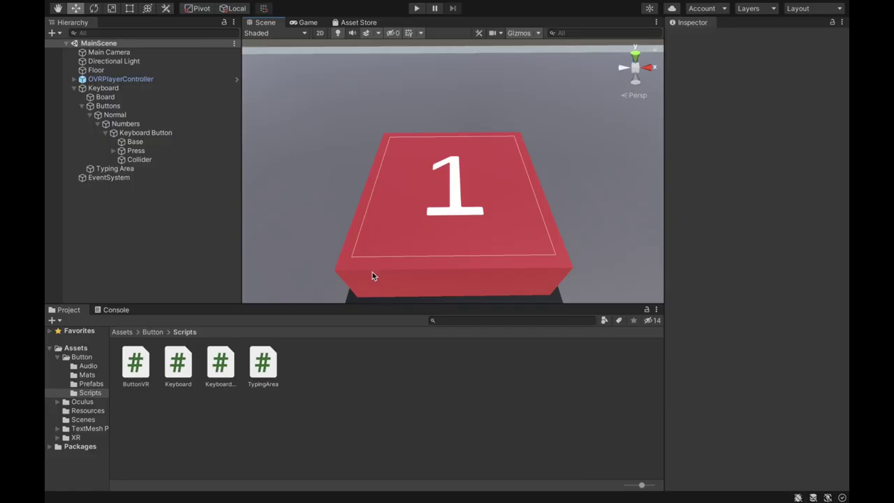
# - Switch to Unity and attach the TypingArea script to the Typing Area object and the Keyboard script to the Keyboard object
pyautogui.click(142, 170)
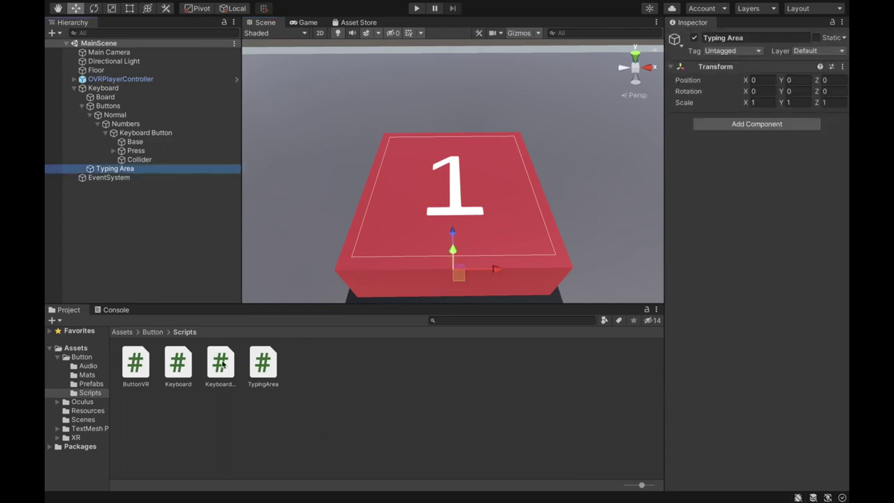
pyautogui.moveTo(257, 368); pyautogui.dragTo(708, 194)
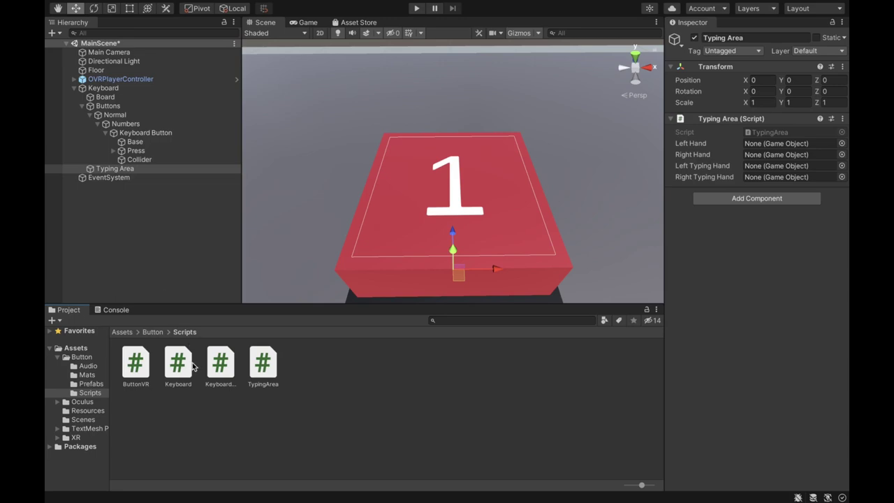
pyautogui.click(112, 88)
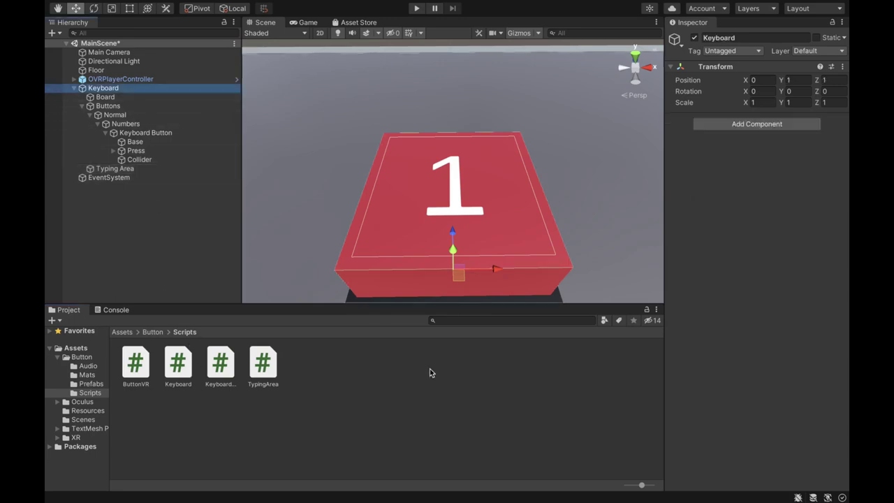
pyautogui.moveTo(178, 369); pyautogui.dragTo(740, 226)
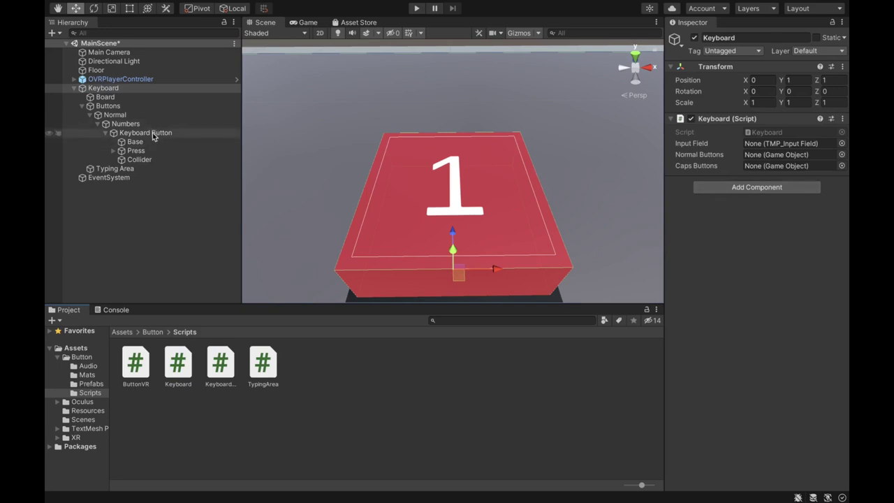
pyautogui.keyDown('alt'); pyautogui.moveTo(385, 165); pyautogui.dragTo(402, 178); pyautogui.keyUp('alt')
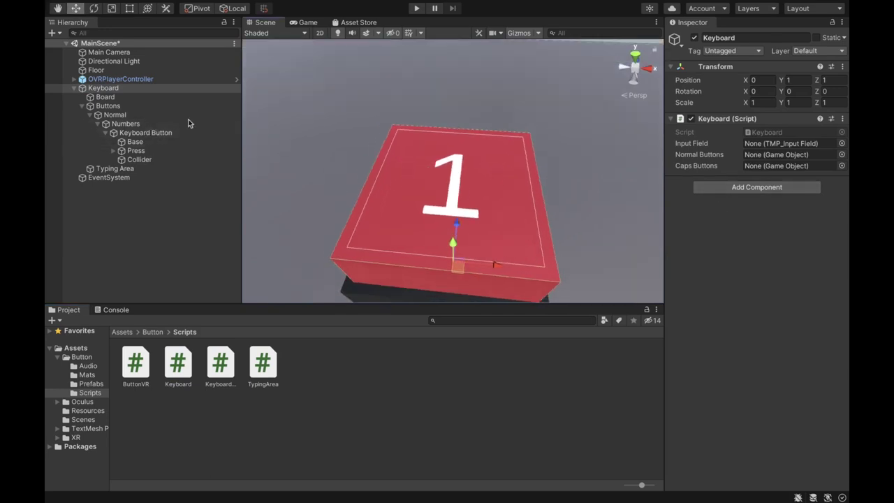
pyautogui.click(150, 132)
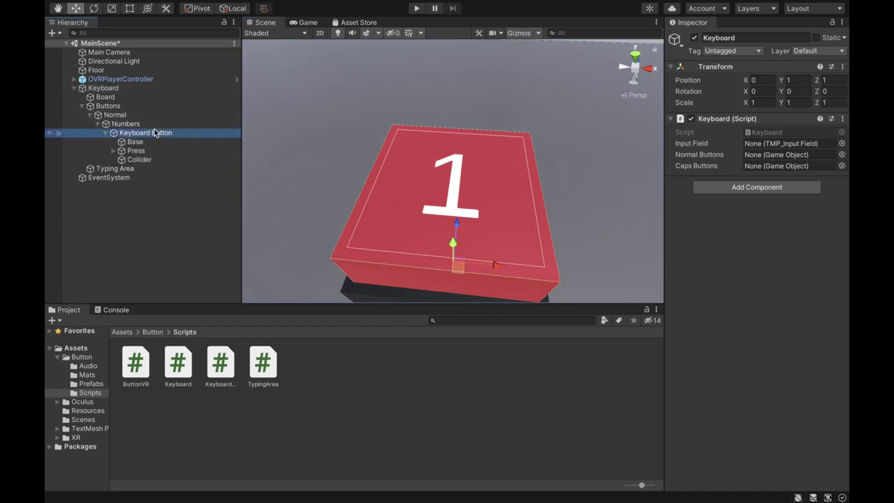
pyautogui.click(127, 151)
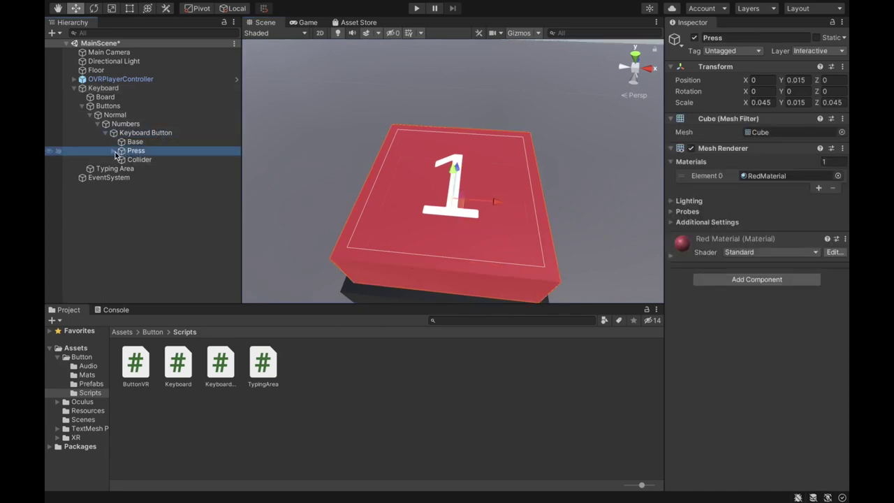
pyautogui.click(114, 150)
pyautogui.click(137, 159)
pyautogui.click(114, 151)
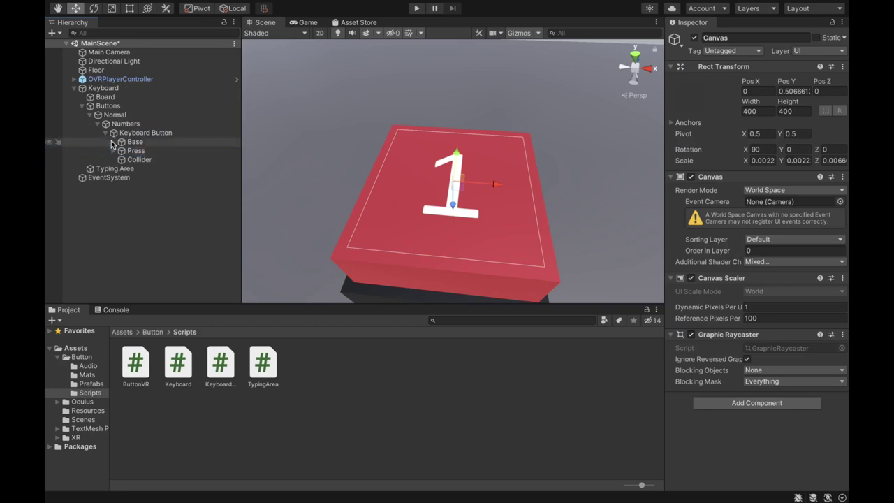
pyautogui.click(106, 133)
# - Save the Keyboard Button object as a prefab in the Assets/Button/Prefabs folder
pyautogui.click(122, 332)
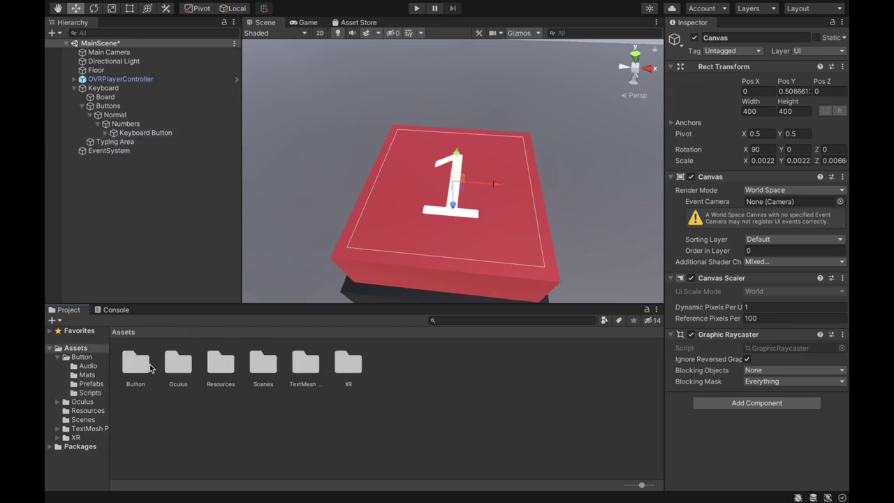
pyautogui.doubleClick(136, 363)
pyautogui.doubleClick(216, 366)
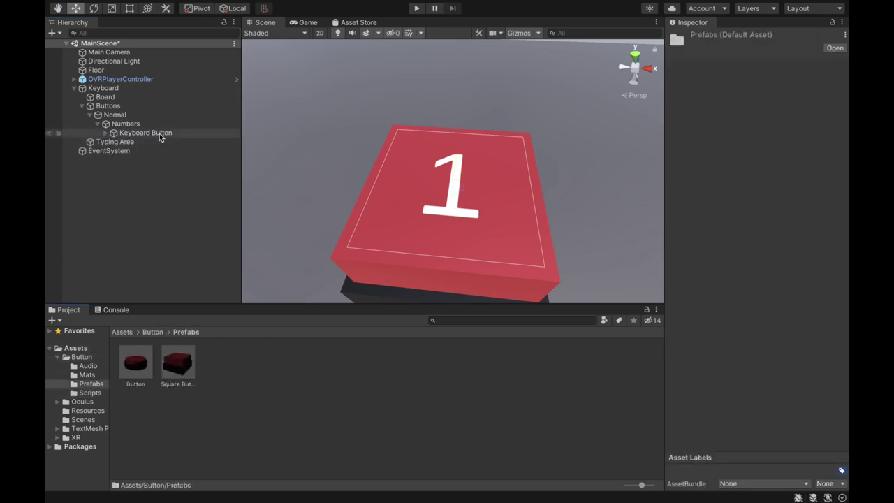
pyautogui.moveTo(159, 134); pyautogui.dragTo(227, 379)
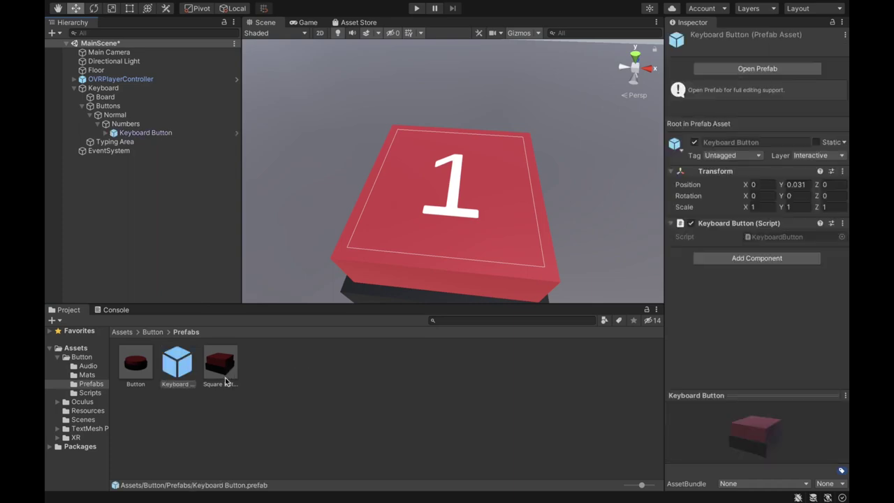
# - Rename the Keyboard Button object in the Numbers group to 1
pyautogui.click(180, 412)
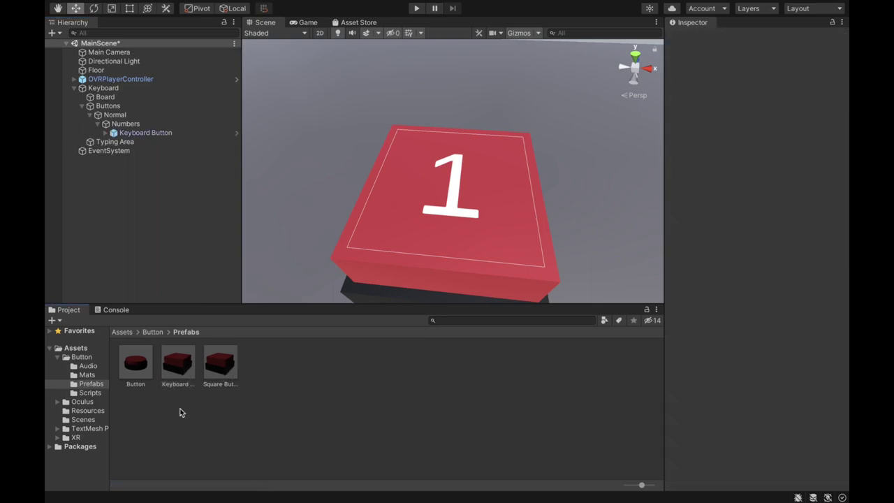
pyautogui.click(150, 135)
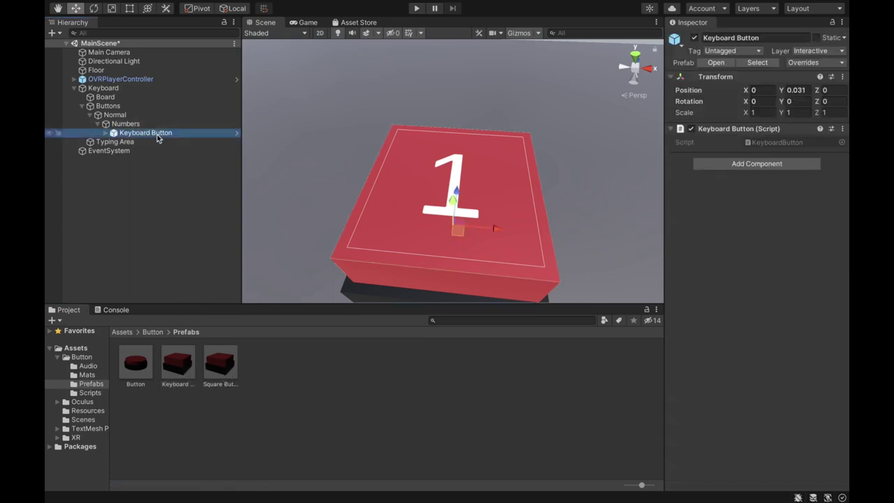
pyautogui.click(157, 136)
pyautogui.write('1')
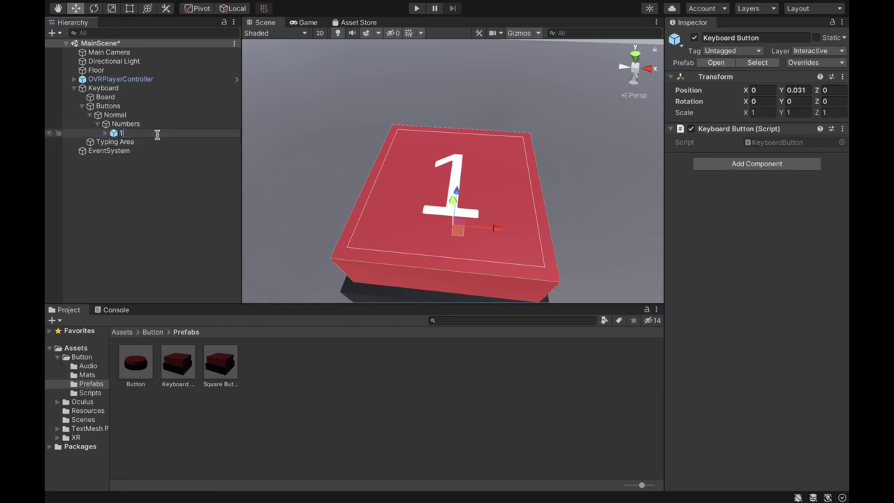
pyautogui.press('Return')
# - Set key 1's position to X -0.3 and Z 0.1 on the board
pyautogui.keyDown('alt'); pyautogui.moveTo(488, 162); pyautogui.dragTo(485, 183); pyautogui.keyUp('alt')
pyautogui.click(157, 132)
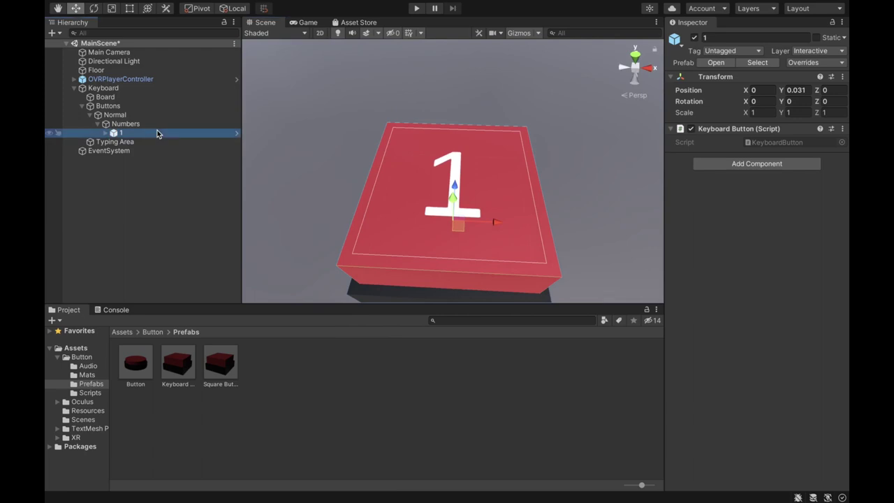
pyautogui.doubleClick(157, 132)
pyautogui.keyDown('alt'); pyautogui.moveTo(493, 157); pyautogui.dragTo(497, 152); pyautogui.keyUp('alt')
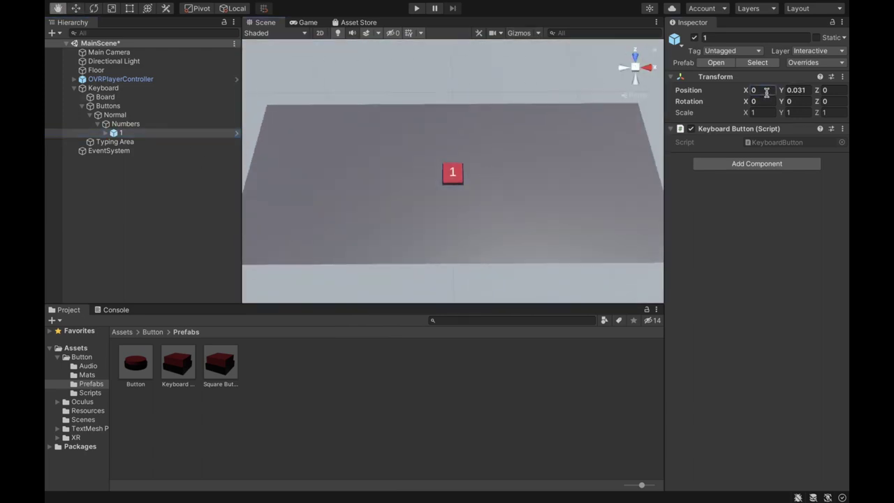
pyautogui.moveTo(815, 95); pyautogui.dragTo(819, 95)
pyautogui.click(761, 90)
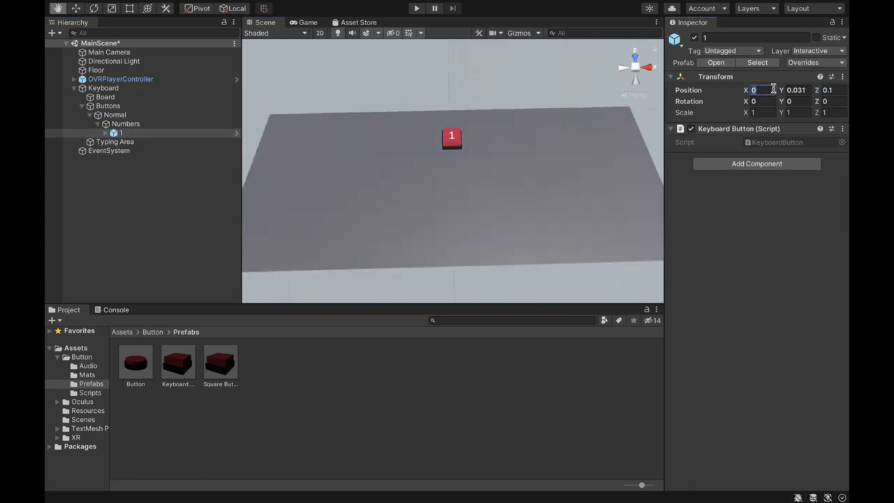
pyautogui.write('-0.2')
pyautogui.press('Return')
# - Duplicate key 1 nine times within the Numbers group
pyautogui.click(164, 134)
pyautogui.hotkey('ctrl', 'd')
pyautogui.hotkey('ctrl', 'd')
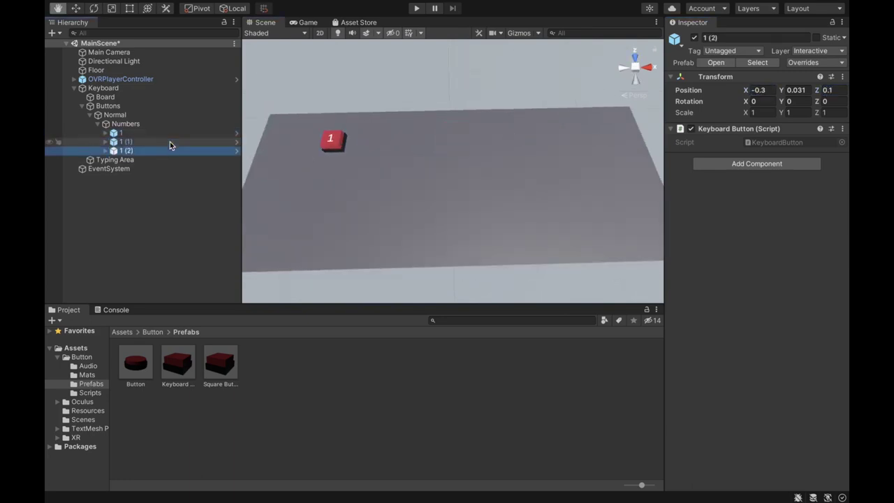
pyautogui.hotkey('ctrl', 'd')
pyautogui.hotkey('ctrl', 'd')
pyautogui.hotkey('ctrl', 'd')
pyautogui.hotkey('ctrl', 'd')
pyautogui.hotkey('ctrl', 'd')
pyautogui.hotkey('ctrl', 'd')
pyautogui.hotkey('ctrl', 'd')
# - Place copies 1 (1) through 1 (4) in a row along X at 0.06 spacing, starting at X -0.24
pyautogui.click(125, 141)
pyautogui.click(761, 90)
pyautogui.write('-0.2')
pyautogui.click(125, 150)
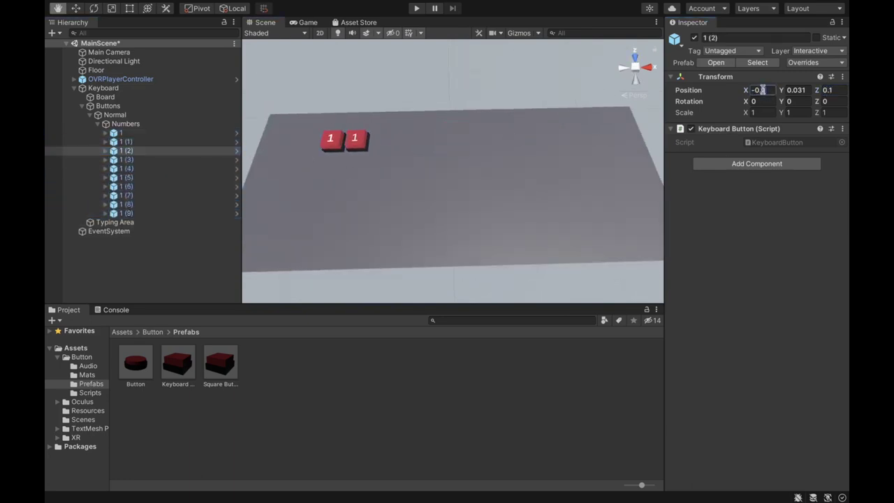
pyautogui.click(760, 90)
pyautogui.write('-0.1')
pyautogui.click(126, 160)
pyautogui.write('-0.15')
pyautogui.click(126, 169)
pyautogui.click(760, 90)
pyautogui.write('-0.1')
# - Continue the row with copies 1 (5) through 1 (9), spaced 0.06 apart from X 0 to X 0.24
pyautogui.click(126, 177)
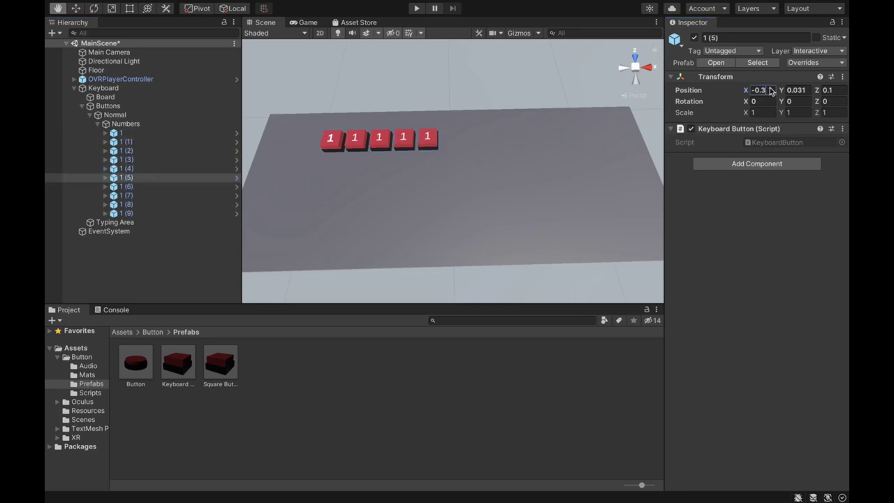
pyautogui.click(761, 90)
pyautogui.write('-0.05')
pyautogui.click(126, 187)
pyautogui.click(759, 90)
pyautogui.write('0')
pyautogui.click(126, 194)
pyautogui.click(759, 90)
pyautogui.write('0.05')
pyautogui.click(126, 204)
pyautogui.click(760, 90)
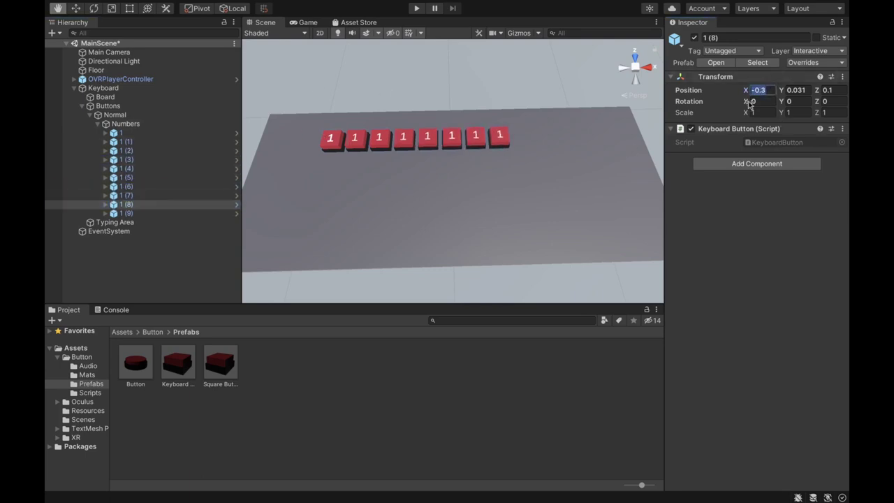
pyautogui.write('0.18')
pyautogui.click(126, 213)
# - Rename the first four copied keys in order as 2, 3, 4 and 5
pyautogui.click(140, 143)
pyautogui.press('F2')
pyautogui.write('2')
pyautogui.press('Return')
pyautogui.press('Down')
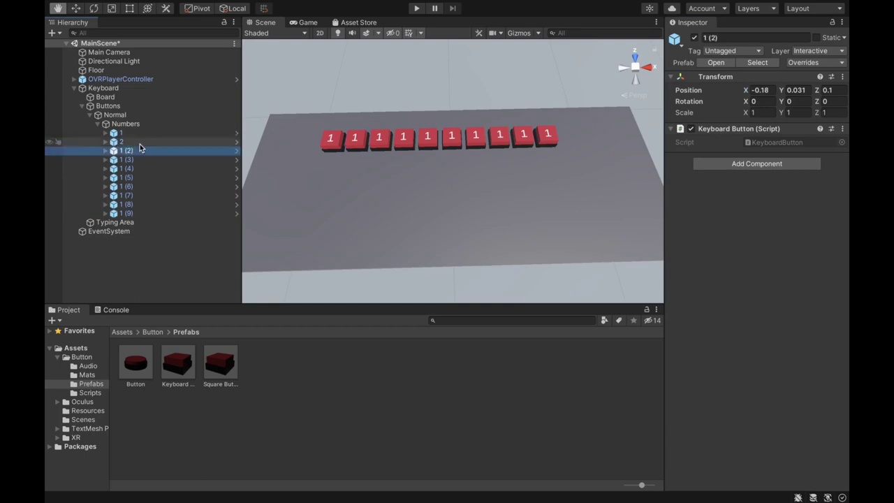
pyautogui.press('F2')
pyautogui.write('3')
pyautogui.press('Return')
pyautogui.press('Down')
pyautogui.press('F2')
pyautogui.write('4')
pyautogui.press('Return')
pyautogui.press('Down')
pyautogui.press('F2')
pyautogui.write('5')
pyautogui.press('Return')
# - Rename the remaining five copied keys in order as 6, 7, 8, 9 and 0
pyautogui.press('Down')
pyautogui.press('F2')
pyautogui.write('6')
pyautogui.press('Return')
pyautogui.press('Down')
pyautogui.press('F2')
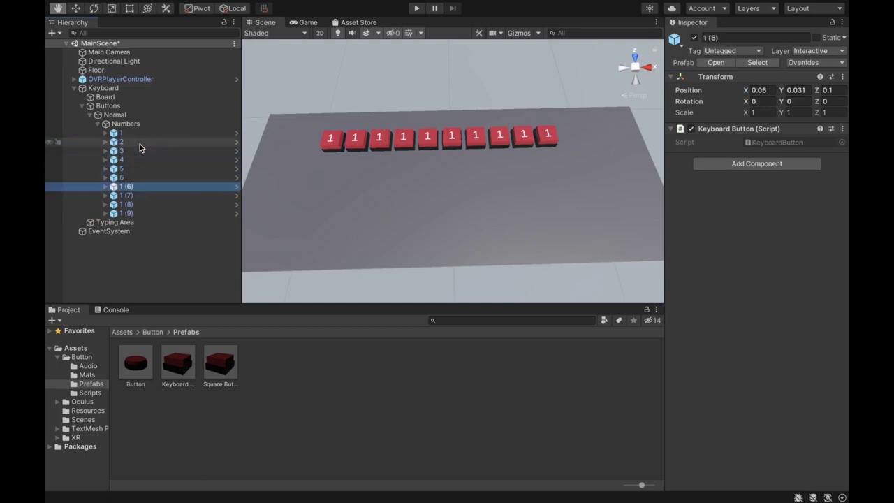
pyautogui.write('7')
pyautogui.press('Down')
pyautogui.press('F2')
pyautogui.write('8')
pyautogui.press('Return')
pyautogui.press('Down')
pyautogui.press('F2')
pyautogui.write('9')
pyautogui.press('Return')
pyautogui.press('Down')
pyautogui.press('F2')
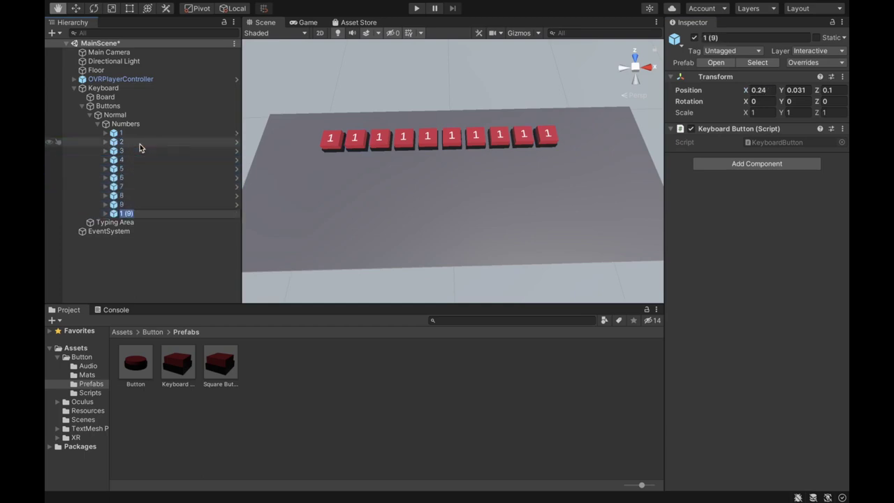
pyautogui.write('0')
pyautogui.press('Return')
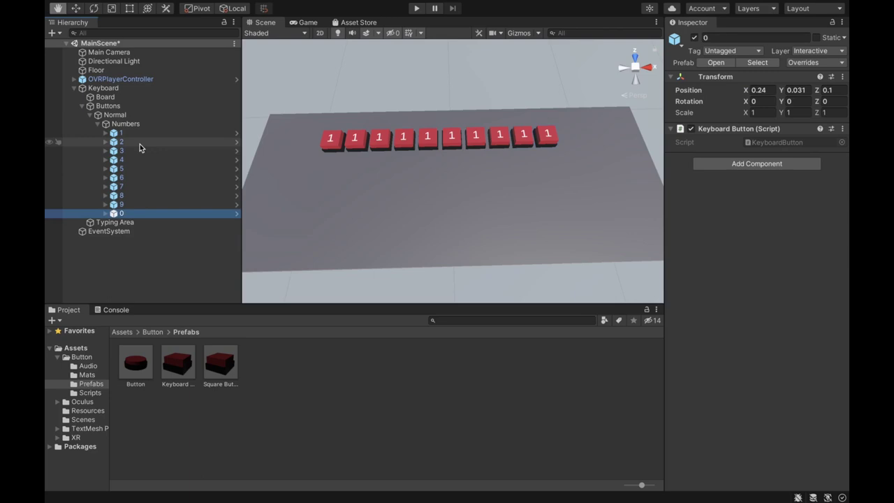
# - Duplicate the Numbers group and rename the copy Letters
pyautogui.click(99, 125)
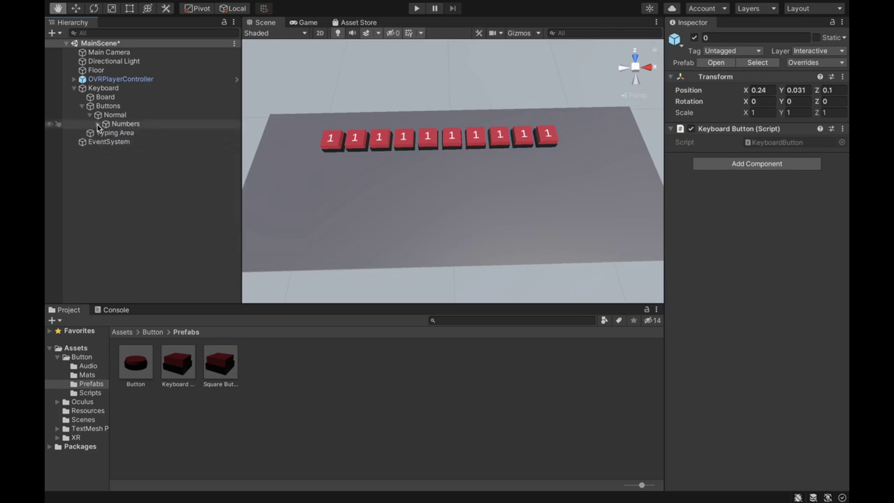
pyautogui.click(118, 123)
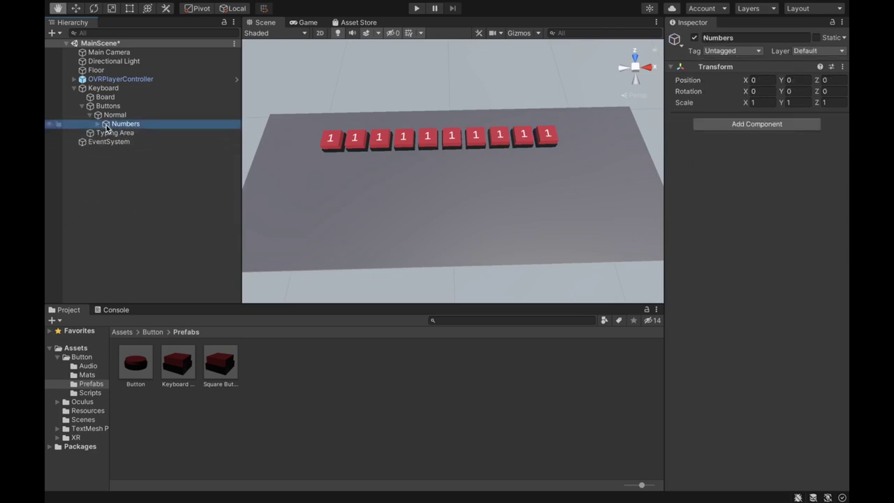
pyautogui.hotkey('ctrl', 'd')
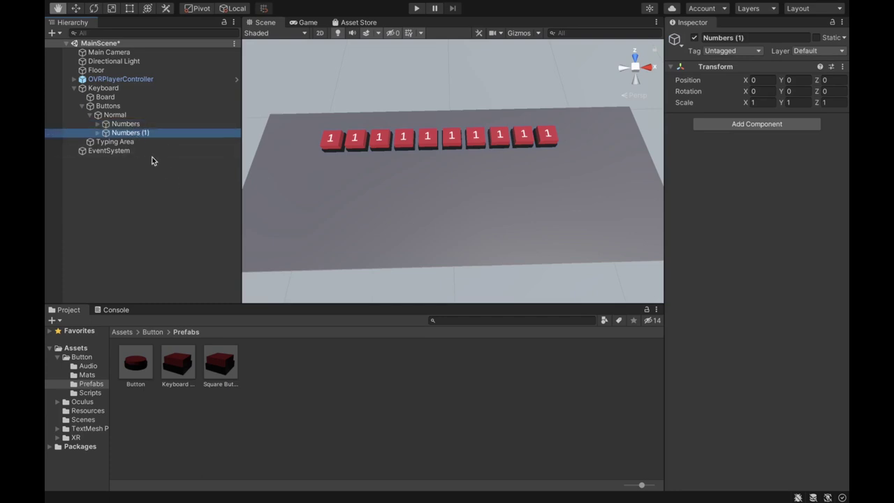
pyautogui.press('F2')
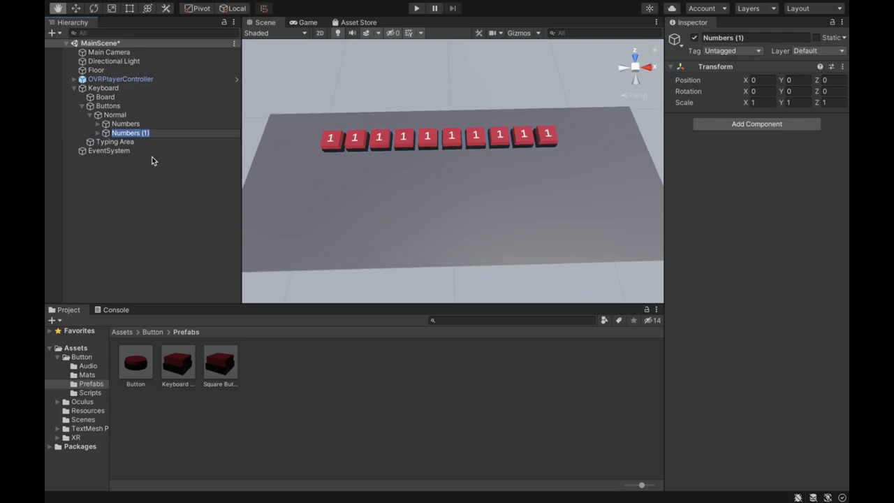
pyautogui.write('Letters')
pyautogui.press('Return')
# - Create an empty child object named Row 1 inside the Letters group
pyautogui.press('Right')
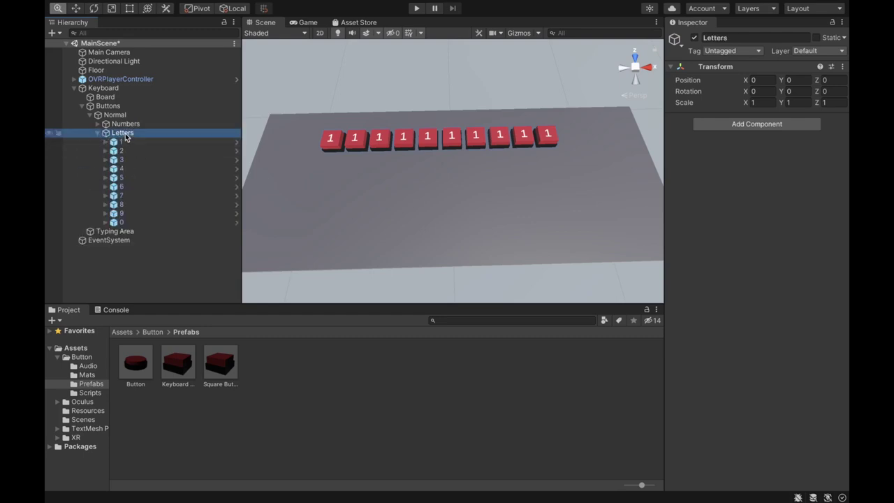
pyautogui.rightClick(125, 137)
pyautogui.click(198, 329)
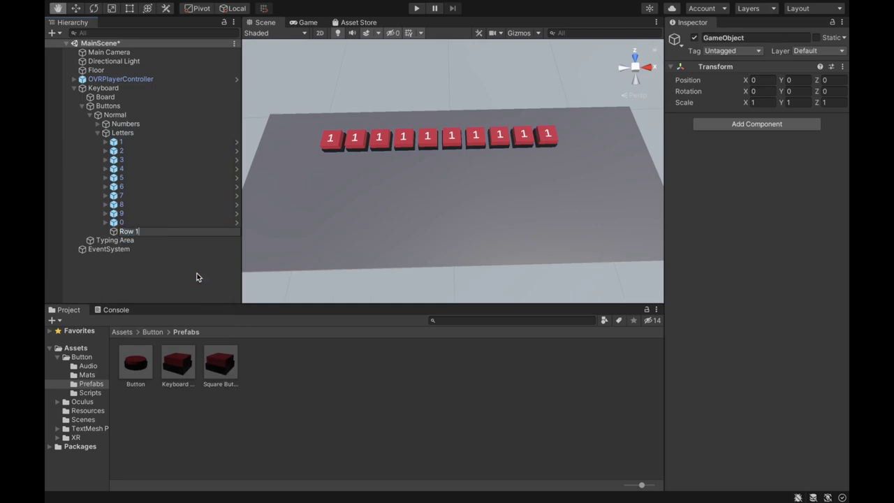
pyautogui.press('Return')
# - Move all ten keys of the Letters group, 1 through 0, into Row 1
pyautogui.click(140, 141)
pyautogui.keyDown('shift'); pyautogui.click(140, 222); pyautogui.keyUp('shift')
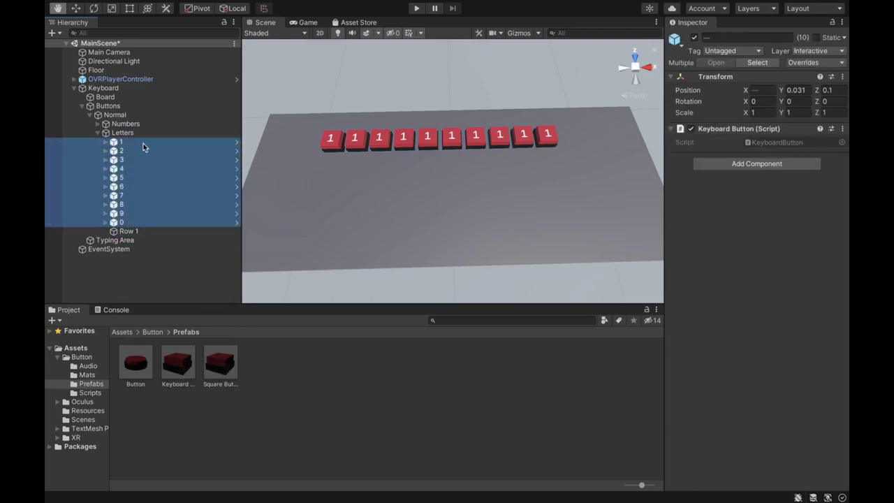
pyautogui.moveTo(143, 143); pyautogui.dragTo(129, 231)
pyautogui.click(105, 141)
# - Move Row 1 along Z to about -0.066, just below the number row
pyautogui.click(122, 144)
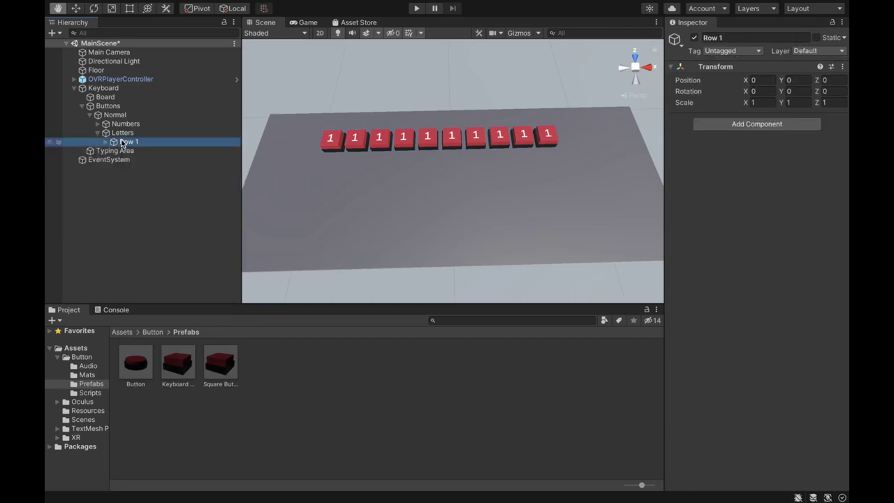
pyautogui.click(76, 9)
pyautogui.moveTo(451, 145); pyautogui.dragTo(481, 160)
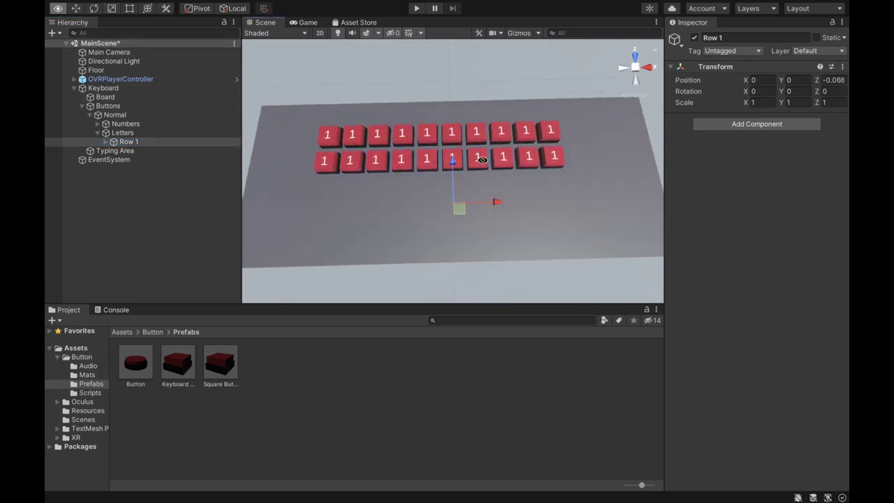
# - Rename the first five keys in Row 1 in order as q, w, e, r and t
pyautogui.click(106, 141)
pyautogui.click(128, 151)
pyautogui.write('q')
pyautogui.press('Return')
pyautogui.press('Down')
pyautogui.press('F2')
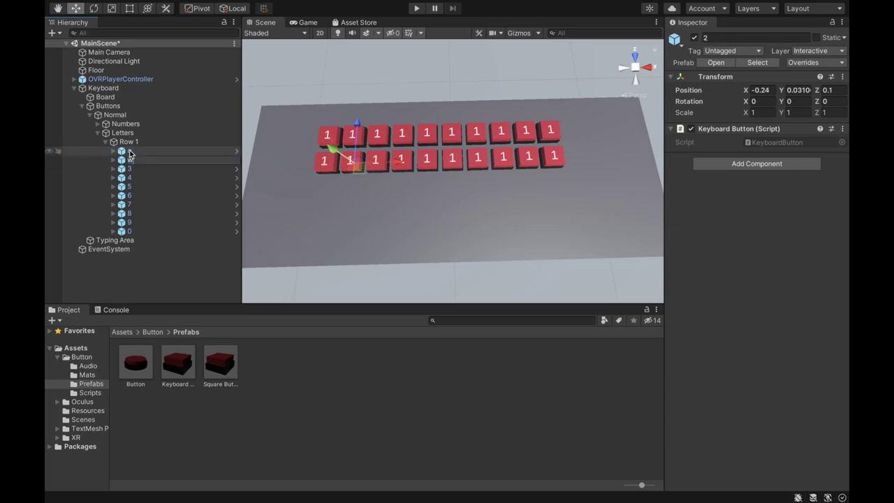
pyautogui.write('w')
pyautogui.press('Return')
pyautogui.press('Down')
pyautogui.press('F2')
pyautogui.write('e')
pyautogui.press('Return')
pyautogui.press('Down')
pyautogui.press('F2')
pyautogui.write('r')
pyautogui.press('Return')
pyautogui.press('Down')
pyautogui.press('F2')
pyautogui.press('t')
pyautogui.press('Return')
# - Rename the last five keys in Row 1 in order as y, u, i, o and p
pyautogui.press('Down')
pyautogui.press('F2')
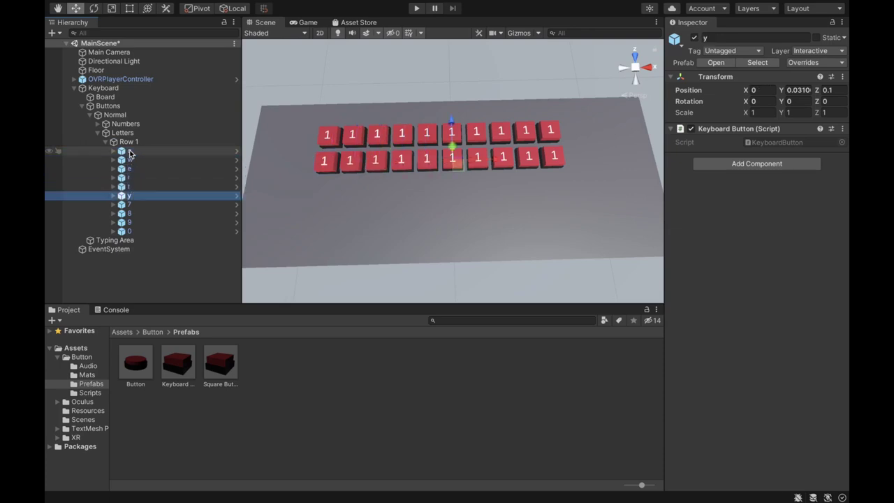
pyautogui.write('y')
pyautogui.press('Return')
pyautogui.press('Down')
pyautogui.press('F2')
pyautogui.write('u')
pyautogui.press('Return')
pyautogui.press('Down')
pyautogui.press('F2')
pyautogui.write('i')
pyautogui.press('Return')
pyautogui.press('Down')
pyautogui.press('F2')
pyautogui.write('o')
pyautogui.press('Return')
pyautogui.press('Down')
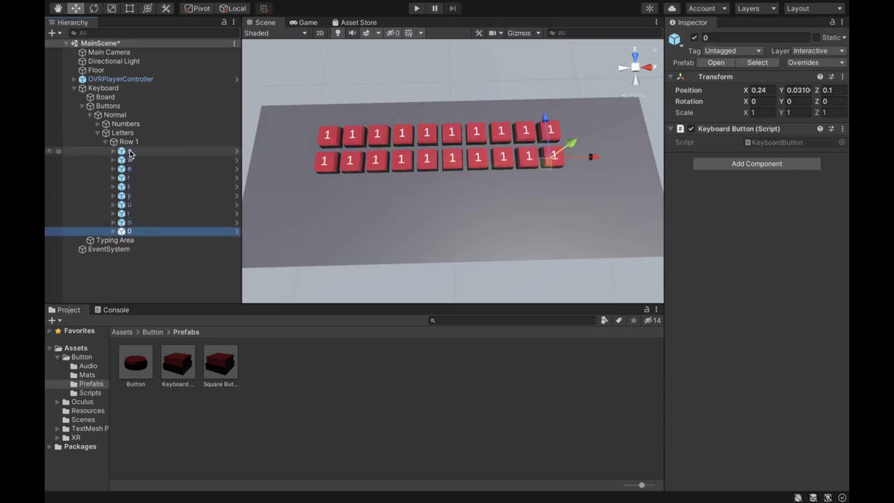
pyautogui.press('Return')
pyautogui.click(49, 45)
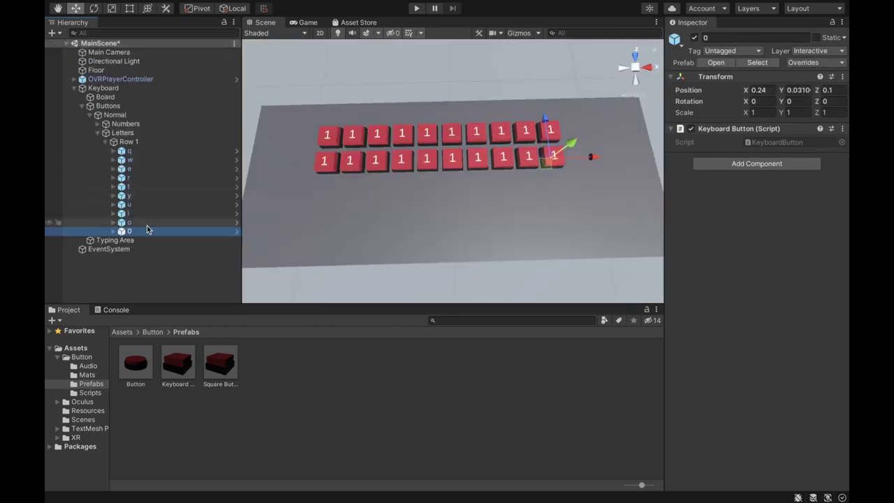
pyautogui.press('F2')
pyautogui.write('p')
pyautogui.press('Return')
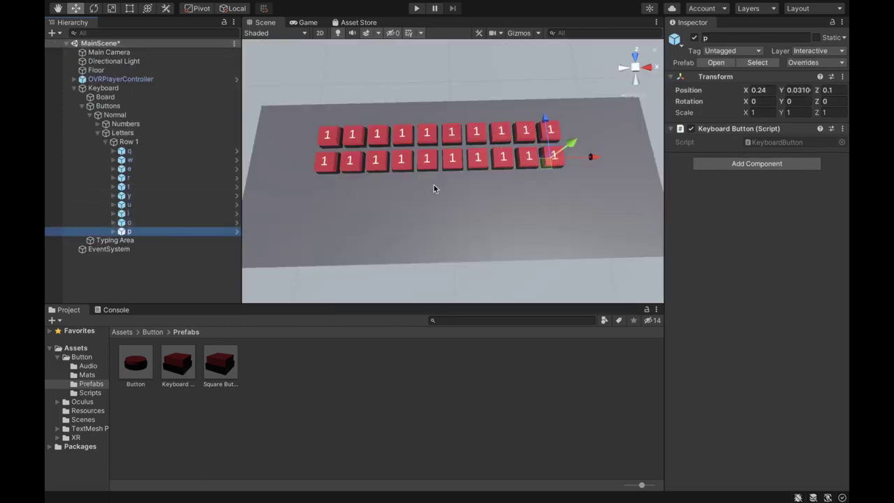
# - Run the scene, inspect the labels on both key rows in the Scene view, and stop playback
pyautogui.click(416, 9)
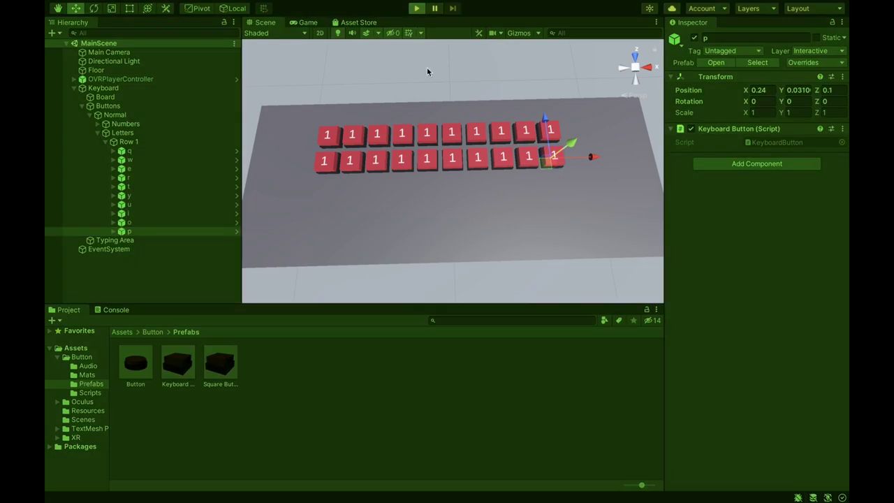
pyautogui.click(263, 23)
pyautogui.keyDown('alt'); pyautogui.moveTo(391, 160); pyautogui.dragTo(386, 139); pyautogui.keyUp('alt')
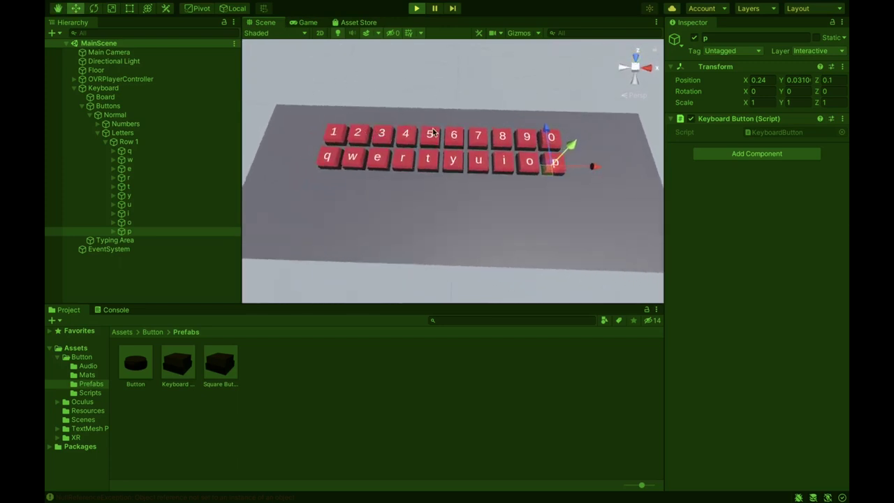
pyautogui.click(416, 9)
pyautogui.keyDown('alt'); pyautogui.moveTo(421, 172); pyautogui.dragTo(420, 147); pyautogui.keyUp('alt')
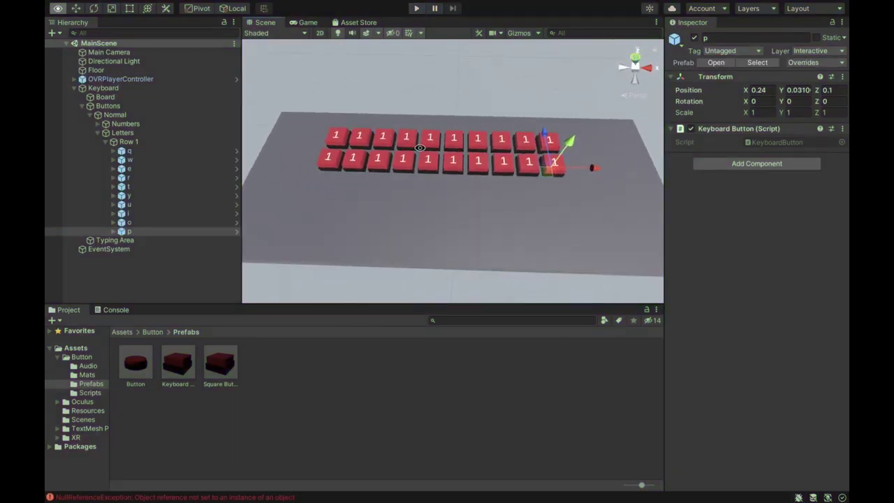
# - Open the console and clear its logged messages
pyautogui.click(108, 310)
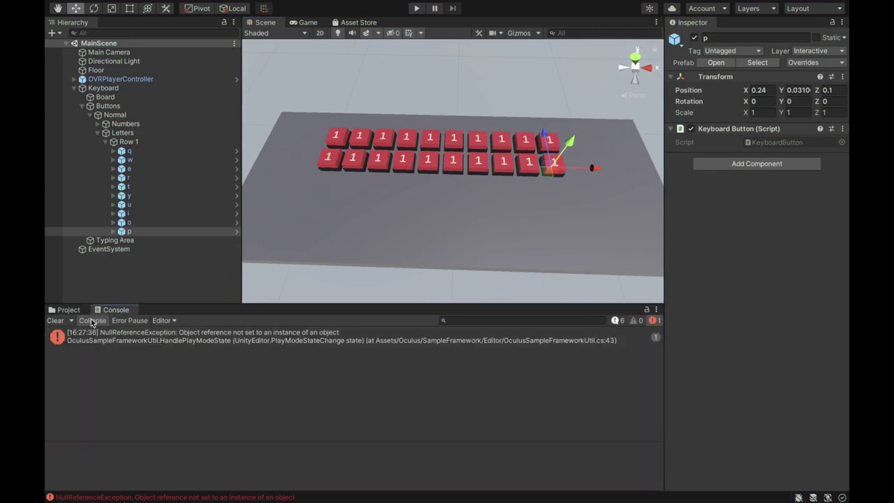
pyautogui.click(55, 321)
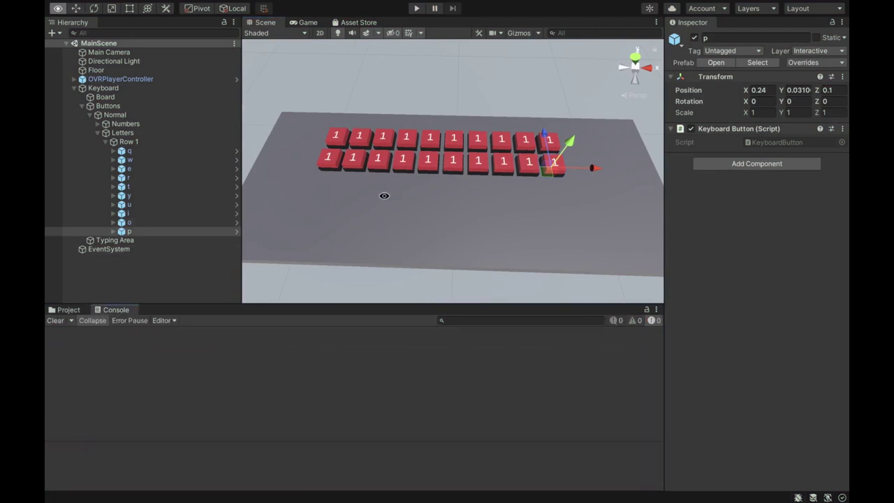
# - Duplicate Row 1, name the copy Row 2, and place it below the first letter row at Z about -0.129
pyautogui.keyDown('alt'); pyautogui.moveTo(383, 196); pyautogui.dragTo(394, 202); pyautogui.keyUp('alt')
pyautogui.click(106, 142)
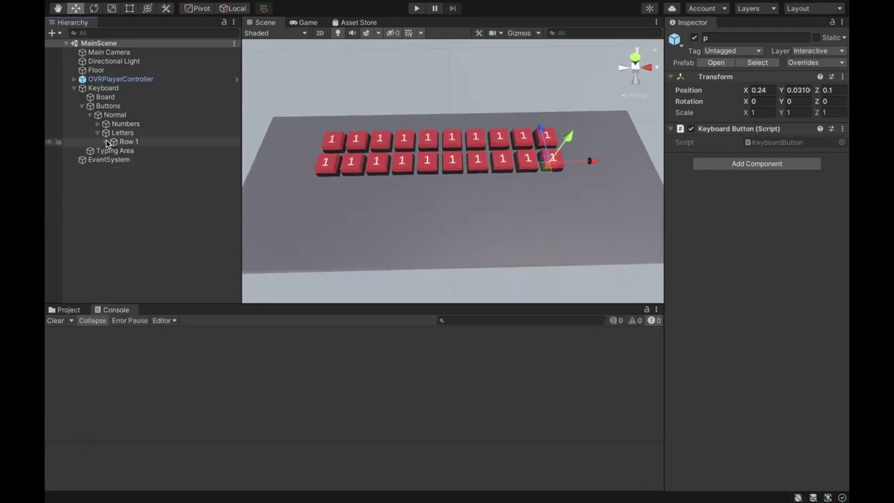
pyautogui.click(125, 141)
pyautogui.hotkey('ctrl', 'd')
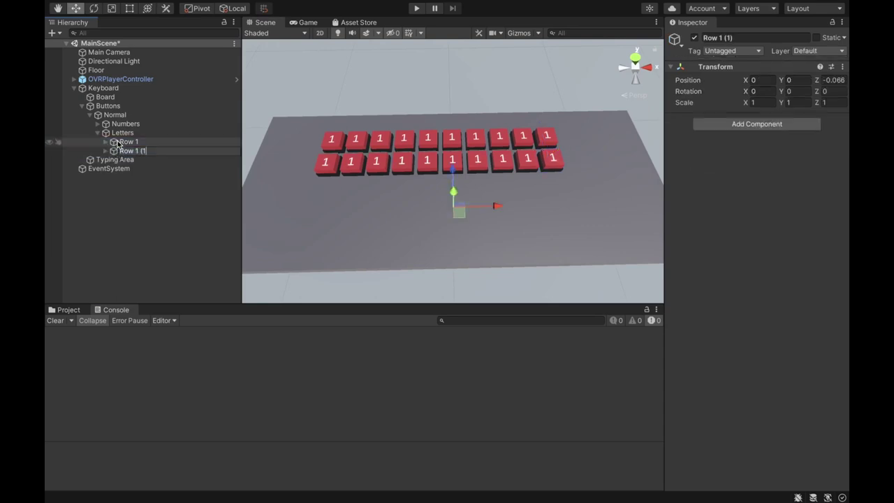
# - Rename the first nine keys in Row 2 as a, s, d, f, g, h, j, k and l, and delete the leftover p key
pyautogui.press('Right')
pyautogui.press('Down')
pyautogui.press('Down')
pyautogui.press('Down')
pyautogui.press('Down')
pyautogui.press('Down')
pyautogui.press('Down')
pyautogui.press('Down')
pyautogui.press('Down')
pyautogui.press('Down')
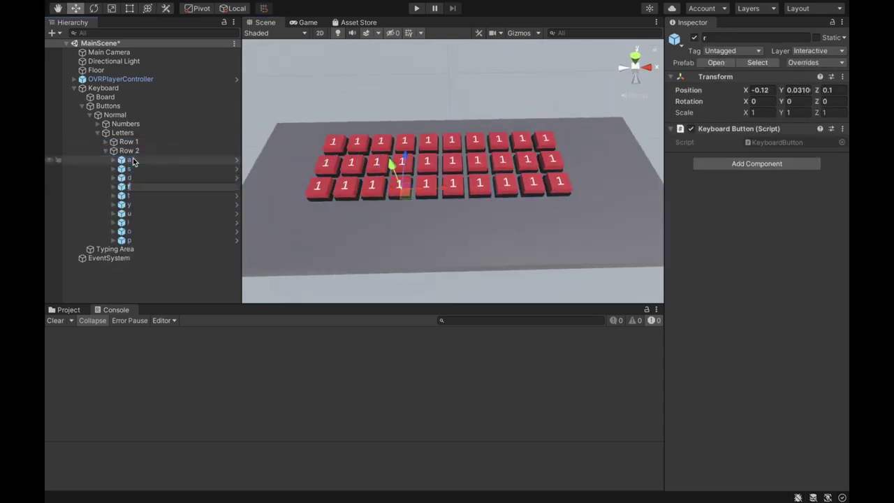
pyautogui.press('Delete')
# - Duplicate Row 2, name the copy Row 3, and place it below the second letter row at Z about -0.188
pyautogui.click(129, 151)
pyautogui.hotkey('ctrl', 'd')
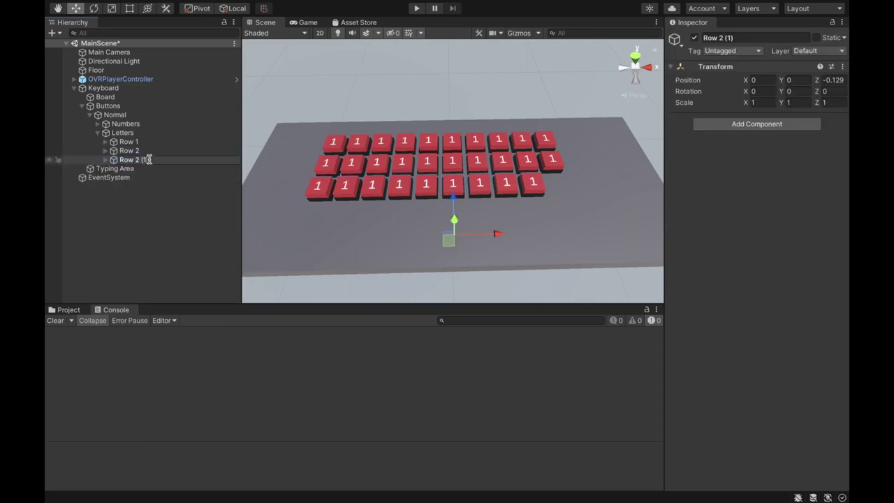
pyautogui.keyDown('alt'); pyautogui.moveTo(466, 213); pyautogui.dragTo(461, 202); pyautogui.keyUp('alt')
pyautogui.click(106, 159)
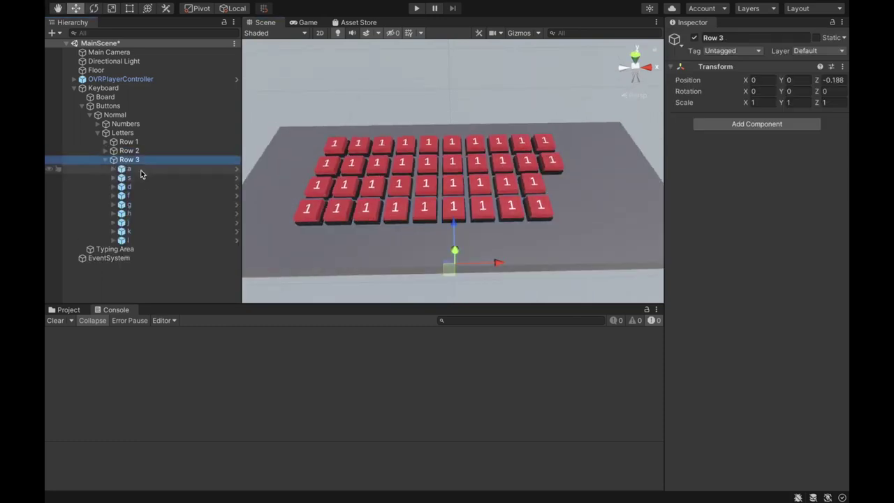
# - Rename the first seven keys in Row 3 as z, x, c, v, b, n and m, and delete the two extra keys
pyautogui.click(140, 169)
pyautogui.press('Down')
pyautogui.press('Down')
pyautogui.press('Down')
pyautogui.press('Down')
pyautogui.press('Down')
pyautogui.press('Down')
pyautogui.click(133, 231)
pyautogui.keyDown('shift'); pyautogui.click(132, 241); pyautogui.keyUp('shift')
pyautogui.press('Delete')
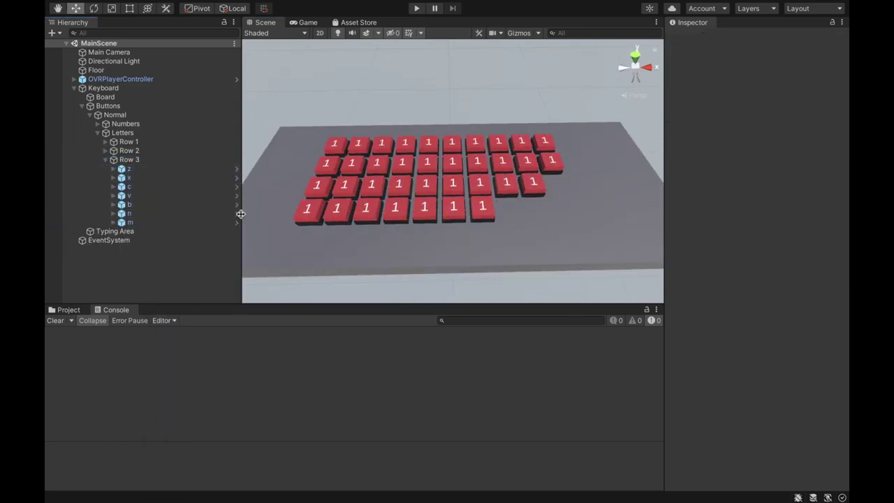
# - Shift Row 3 along X to about 0.066 beneath the other letter rows and save the scene
pyautogui.click(105, 159)
pyautogui.click(128, 159)
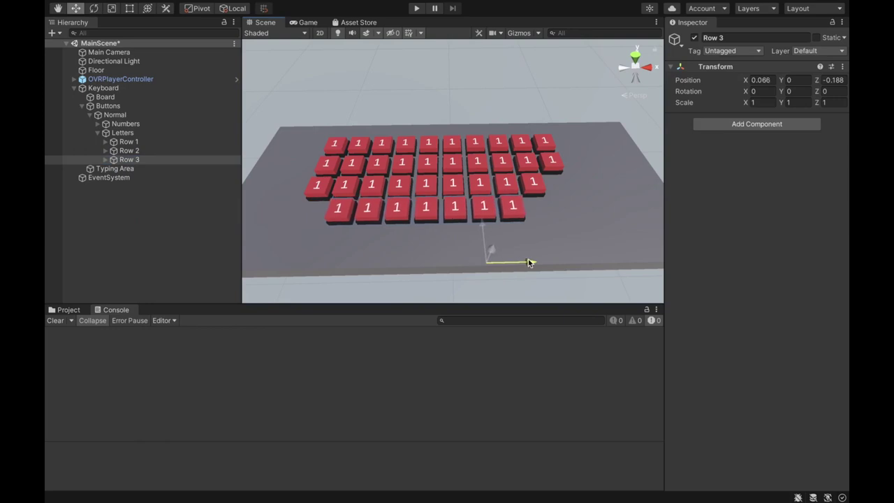
pyautogui.click(97, 132)
pyautogui.click(98, 137)
pyautogui.click(97, 133)
pyautogui.click(97, 132)
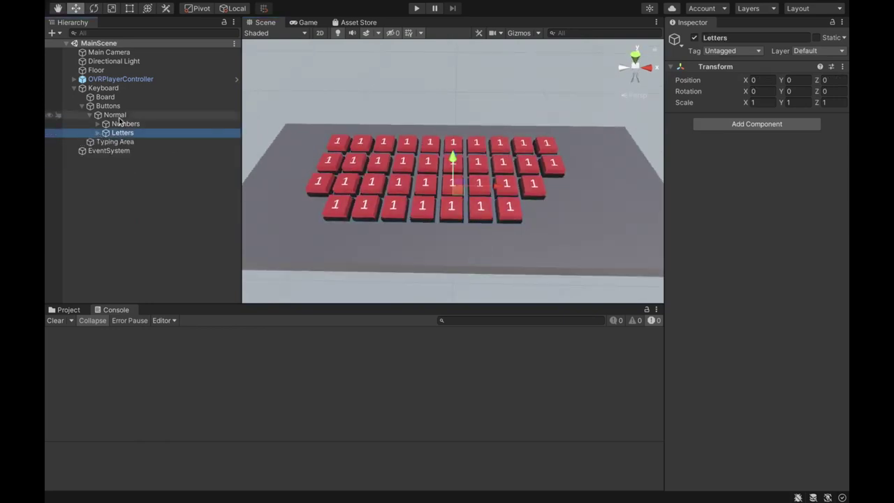
# - Move the Numbers group out of Normal so it sits directly under Buttons, above the Normal group
pyautogui.click(126, 124)
pyautogui.moveTo(124, 126); pyautogui.dragTo(120, 110)
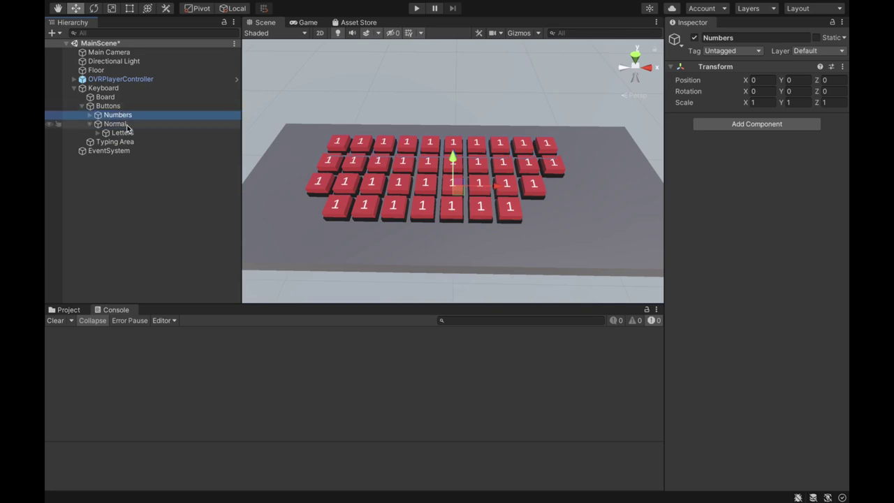
pyautogui.click(123, 124)
pyautogui.click(121, 133)
pyautogui.click(89, 124)
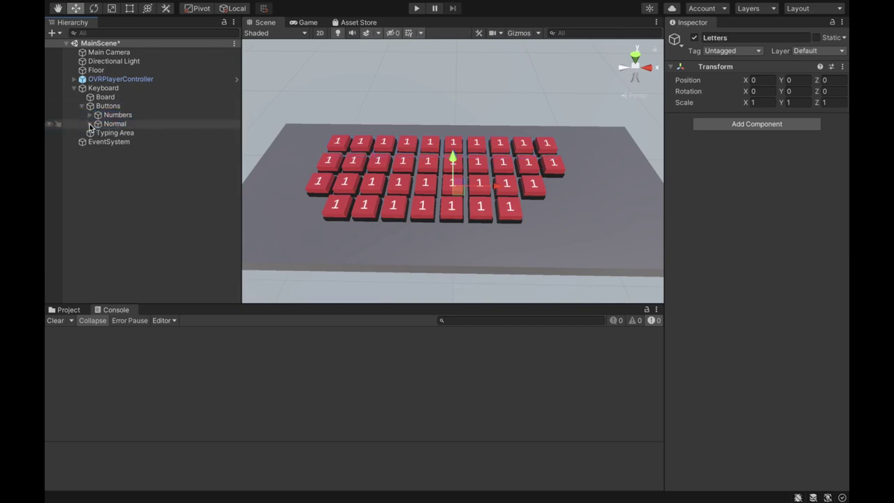
# - Duplicate the Normal group and name the copy Caps
pyautogui.click(110, 124)
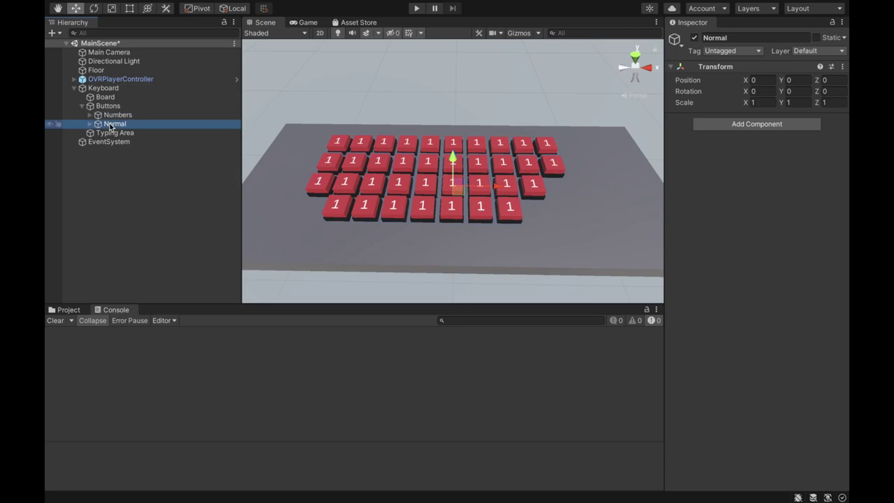
pyautogui.hotkey('ctrl', 'd')
pyautogui.press('F2')
pyautogui.write('Caps')
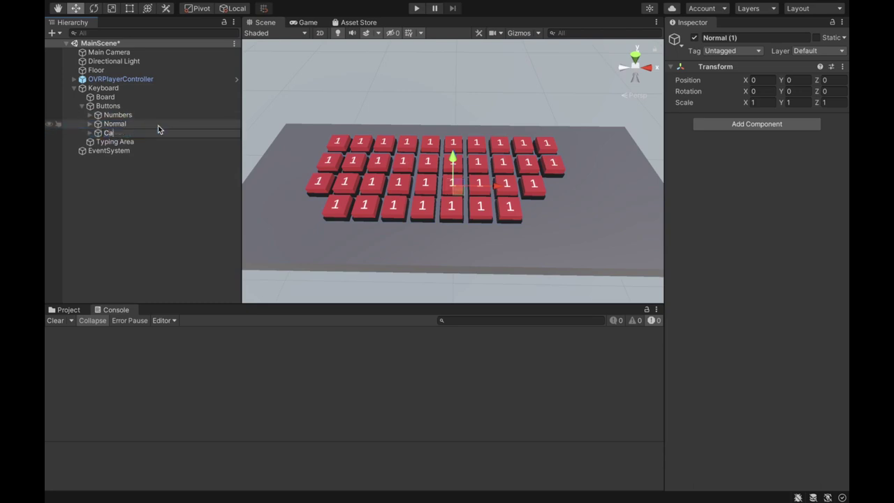
pyautogui.press('Return')
pyautogui.keyDown('alt'); pyautogui.moveTo(252, 129); pyautogui.dragTo(238, 139); pyautogui.keyUp('alt')
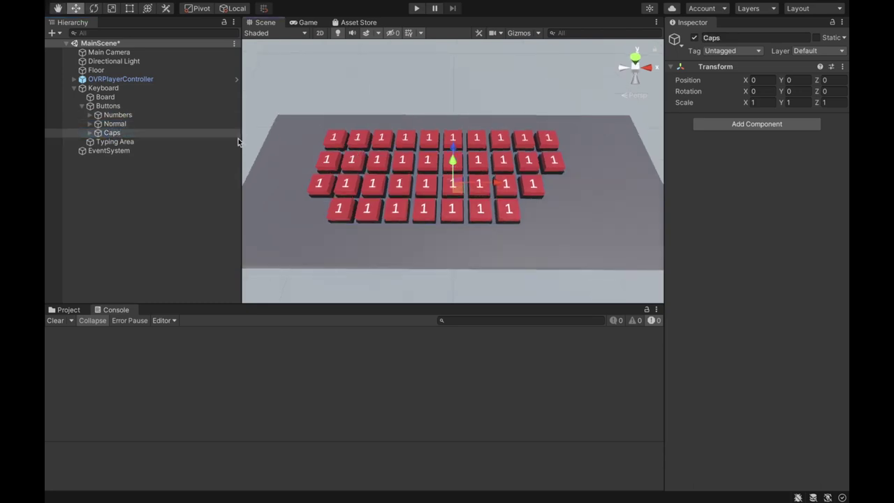
# - Rename the keys in Row 1 of the Caps group to uppercase Q, W, E, R, T, Y, U, I, O and P
pyautogui.click(90, 132)
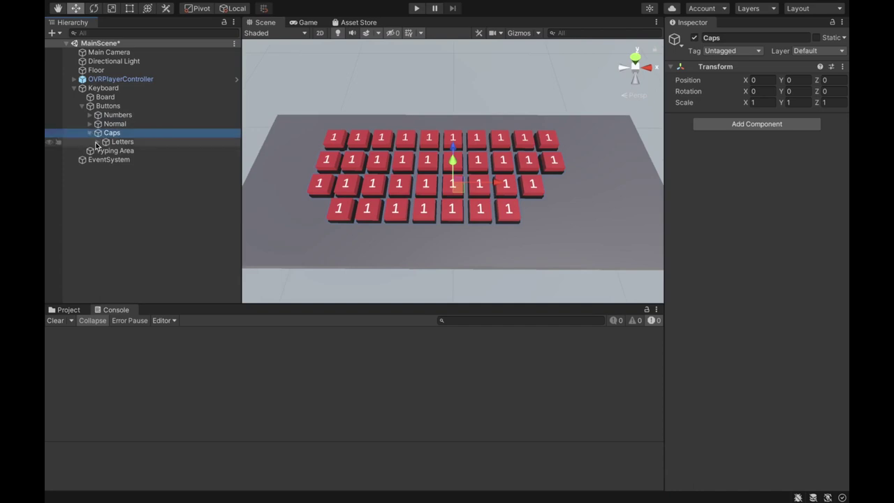
pyautogui.click(115, 123)
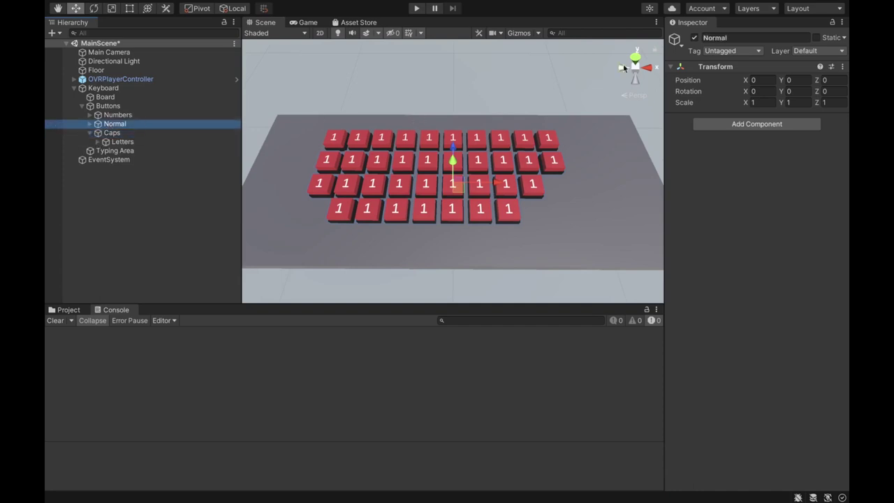
pyautogui.click(121, 141)
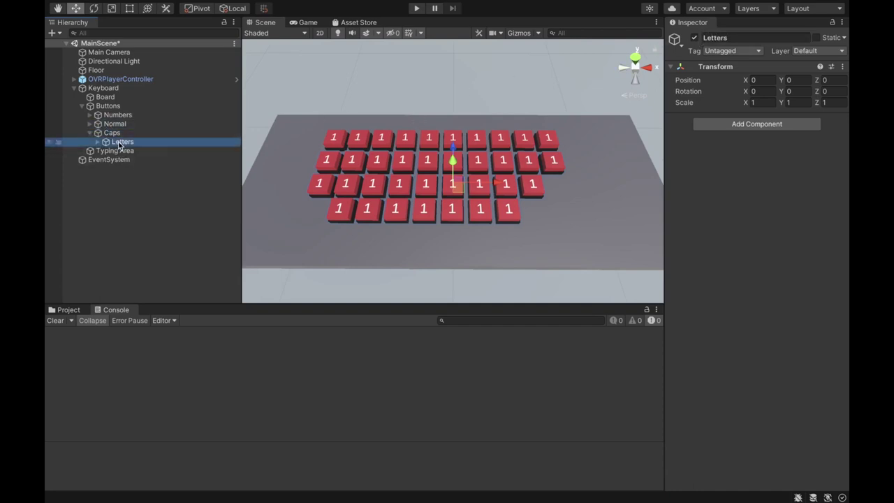
pyautogui.click(98, 141)
pyautogui.click(129, 150)
pyautogui.click(106, 151)
pyautogui.click(130, 160)
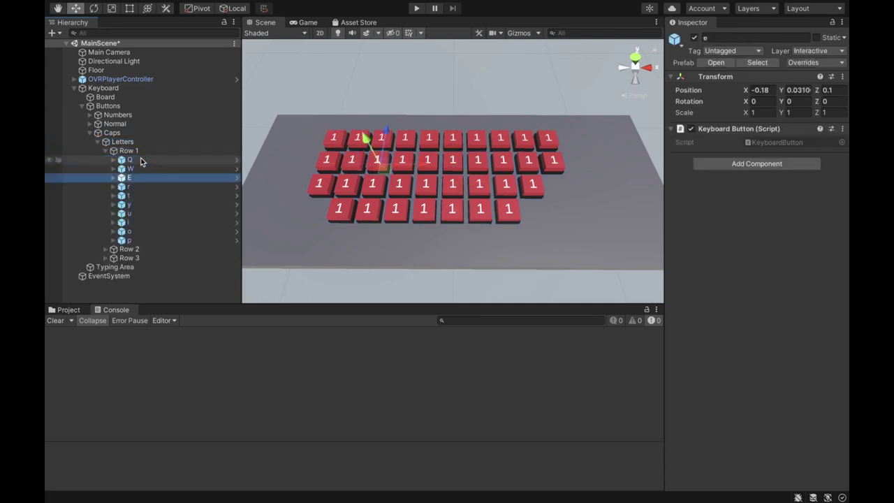
pyautogui.press('Down')
pyautogui.press('Down')
pyautogui.press('Down')
pyautogui.press('Down')
pyautogui.press('Down')
pyautogui.press('Down')
pyautogui.press('Down')
pyautogui.press('Down')
pyautogui.press('Down')
pyautogui.click(105, 151)
# - Rename the keys in Row 2 of the Caps group to uppercase A, S, D, F, G, H, J, K and L
pyautogui.click(105, 160)
pyautogui.click(129, 169)
pyautogui.press('Down')
pyautogui.press('Down')
pyautogui.press('Down')
pyautogui.press('Down')
pyautogui.press('Down')
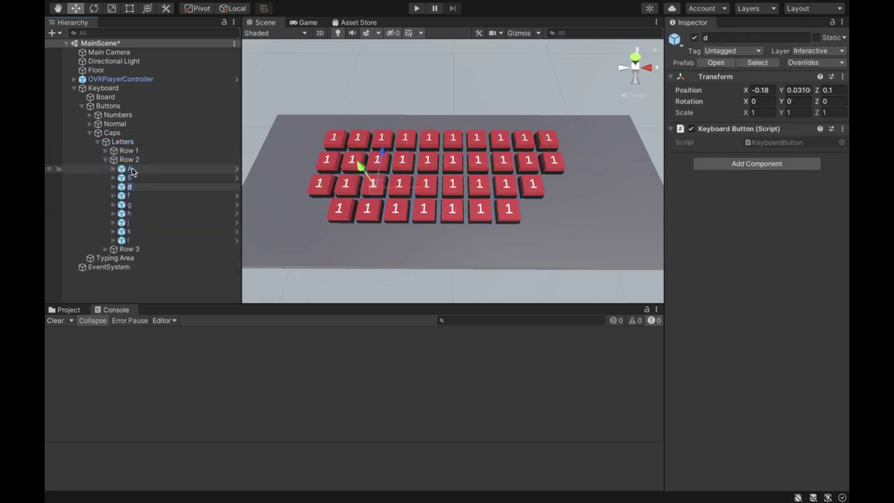
pyautogui.press('Down')
pyautogui.press('Down')
pyautogui.press('Down')
pyautogui.click(105, 159)
# - Rename the keys in Row 3 of the Caps group to uppercase Z, X, C, V, B, N and M
pyautogui.click(106, 169)
pyautogui.click(130, 178)
pyautogui.press('Down')
pyautogui.press('Down')
pyautogui.press('Down')
pyautogui.press('Down')
pyautogui.press('Down')
pyautogui.press('Down')
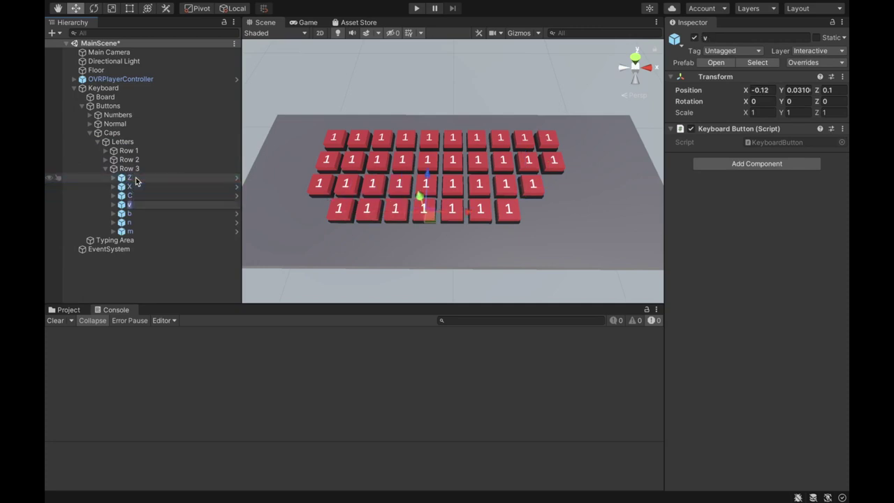
pyautogui.click(105, 169)
pyautogui.click(90, 133)
# - Add a Keyboard Button prefab under Buttons and place it beside the number row at X about -0.382, Z about 0.097
pyautogui.click(108, 105)
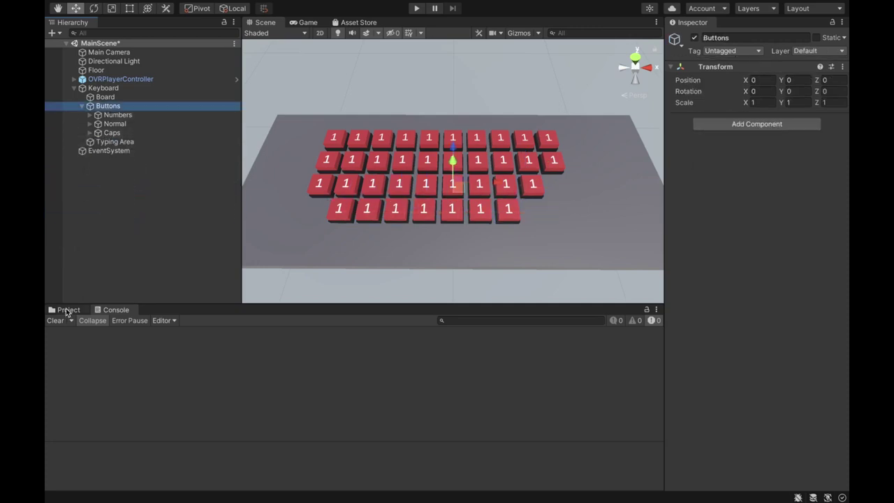
pyautogui.click(68, 311)
pyautogui.moveTo(178, 368); pyautogui.dragTo(179, 138)
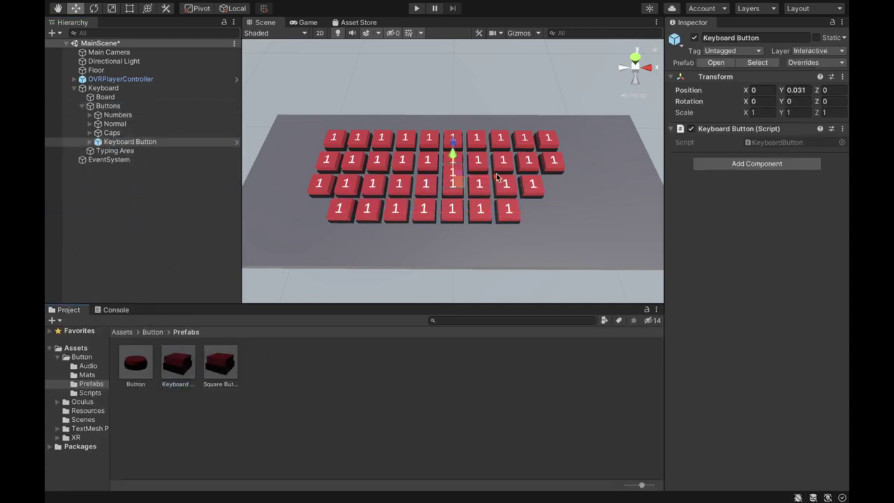
pyautogui.doubleClick(180, 141)
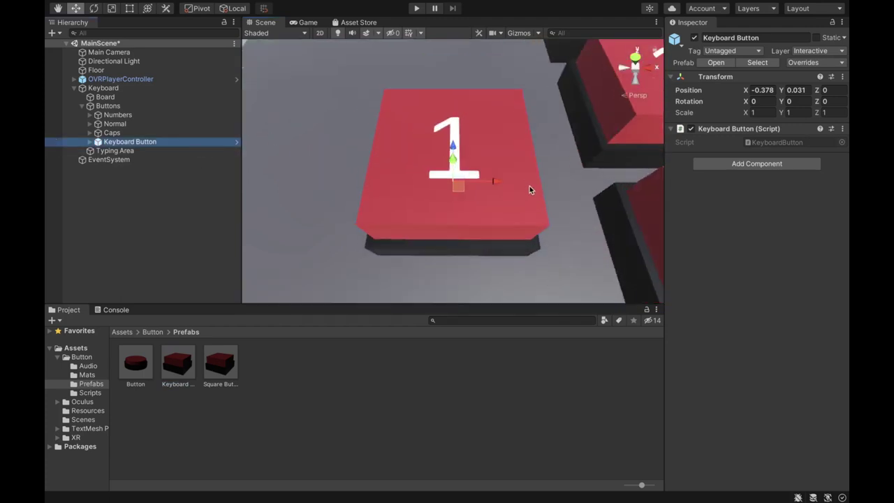
pyautogui.scroll(-5, 498, 125)
pyautogui.moveTo(451, 140); pyautogui.dragTo(454, 94)
# - Unpack the new Keyboard Button prefab instance and rename it Caps Button
pyautogui.rightClick(110, 143)
pyautogui.moveTo(170, 286)
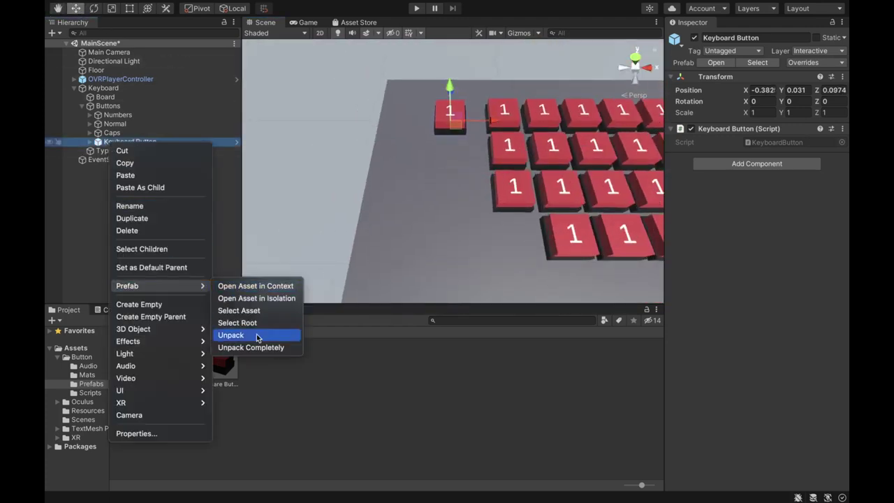
pyautogui.click(256, 336)
pyautogui.click(134, 143)
pyautogui.write('Del')
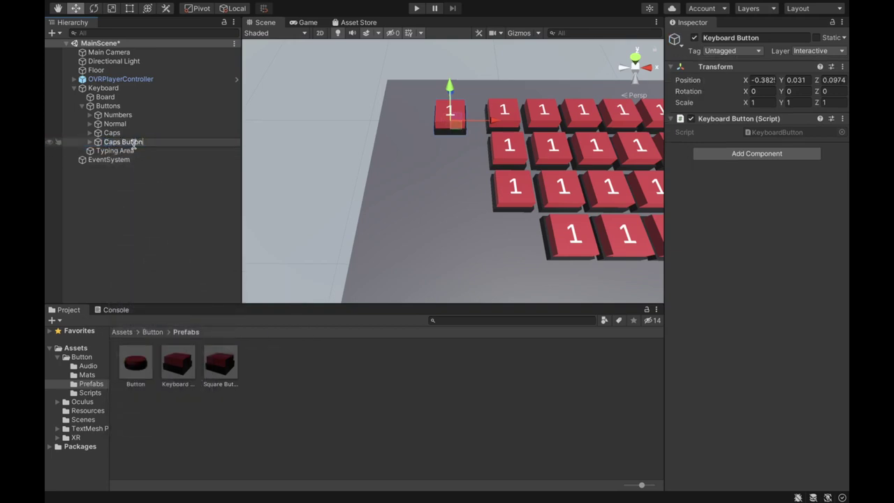
pyautogui.press('Return')
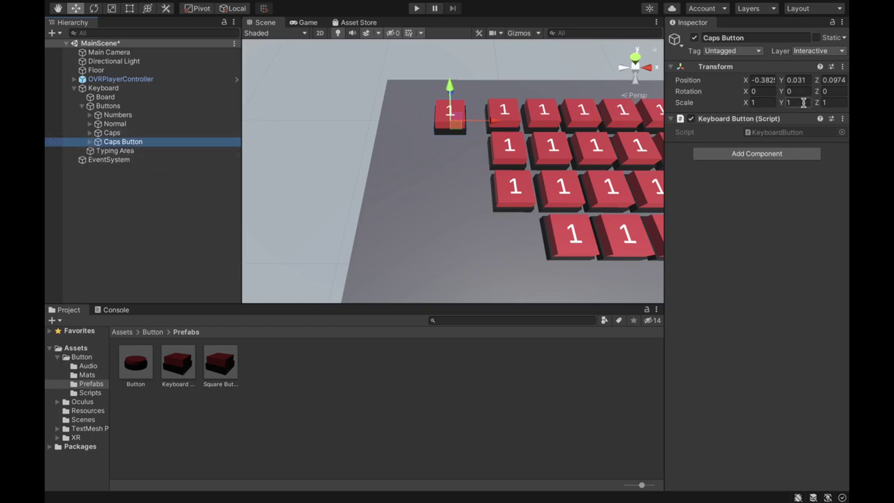
# - Widen the Caps Button by setting its X scale to 2, keeping the Z scale at 1
pyautogui.click(835, 102)
pyautogui.write('2')
pyautogui.press('BackSpace')
pyautogui.write('1')
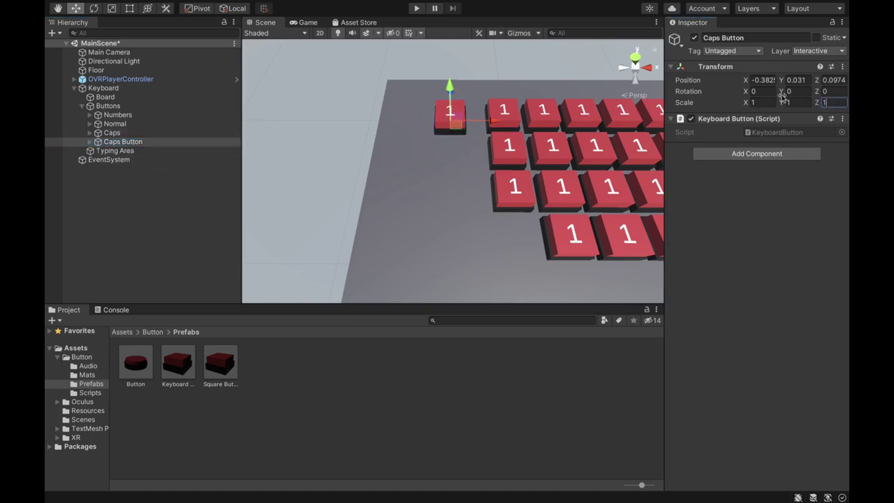
pyautogui.write('2')
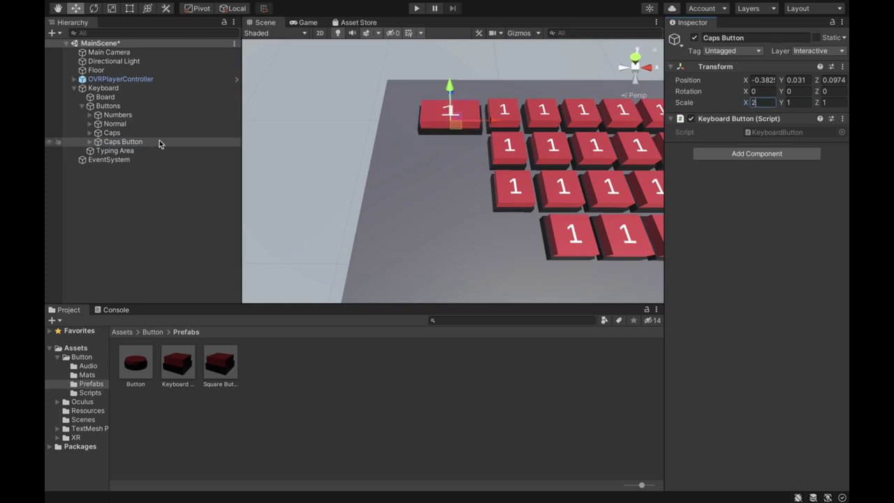
# - Set the X scale of the Caps Button's Button Text to 0.5 and its text to Caps
pyautogui.click(90, 141)
pyautogui.click(97, 159)
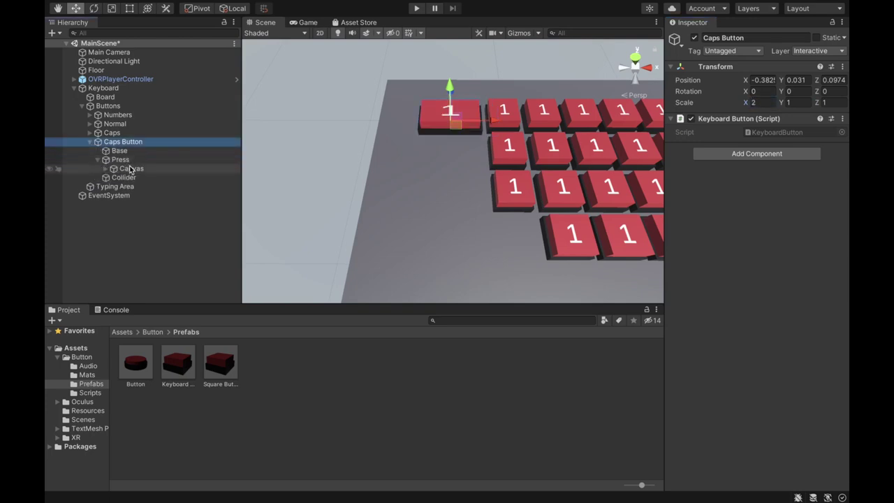
pyautogui.click(130, 168)
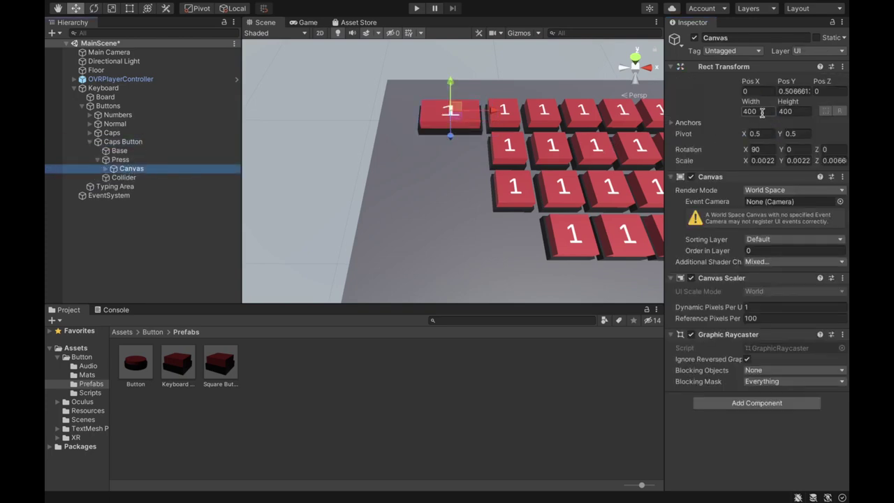
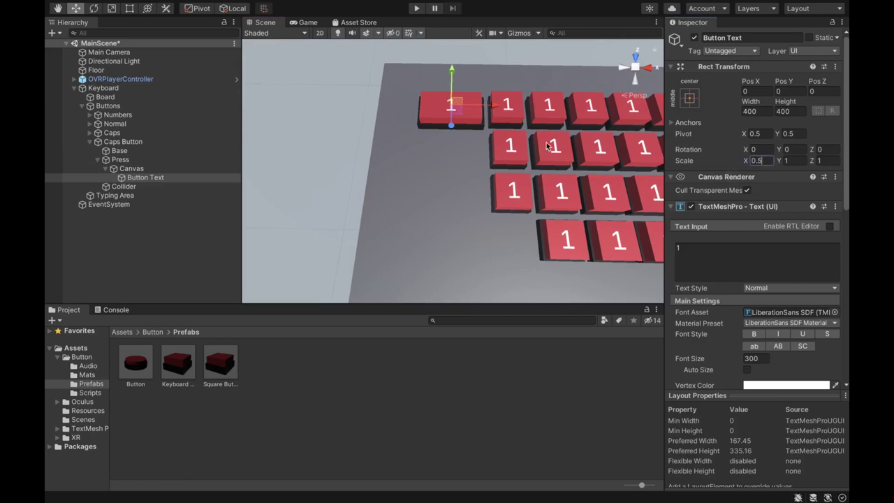
pyautogui.keyDown('alt'); pyautogui.moveTo(551, 165); pyautogui.dragTo(559, 180); pyautogui.keyUp('alt')
pyautogui.click(692, 249)
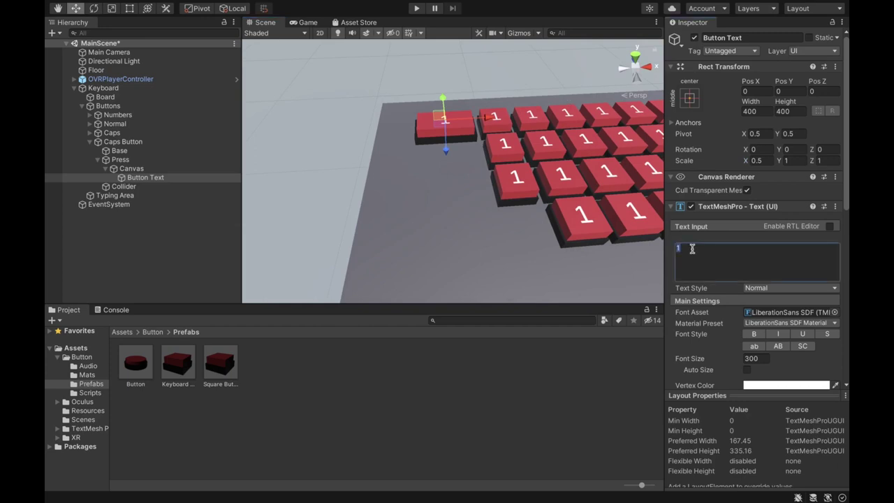
pyautogui.write('Caps')
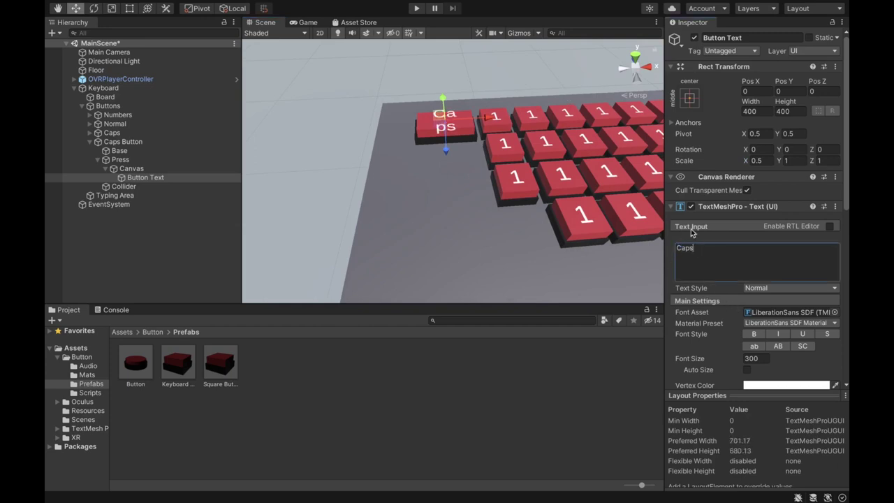
# - Set the Caps label's width to 800 and save the scene
pyautogui.click(751, 112)
pyautogui.write('600')
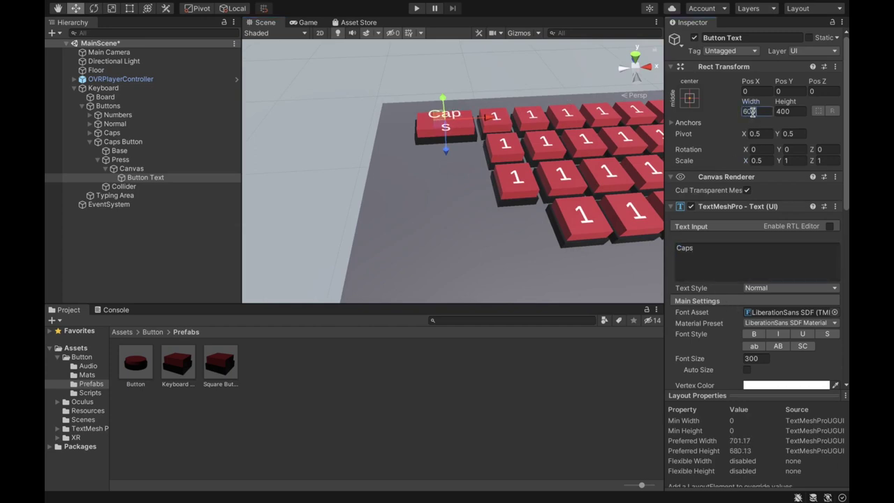
pyautogui.write('800')
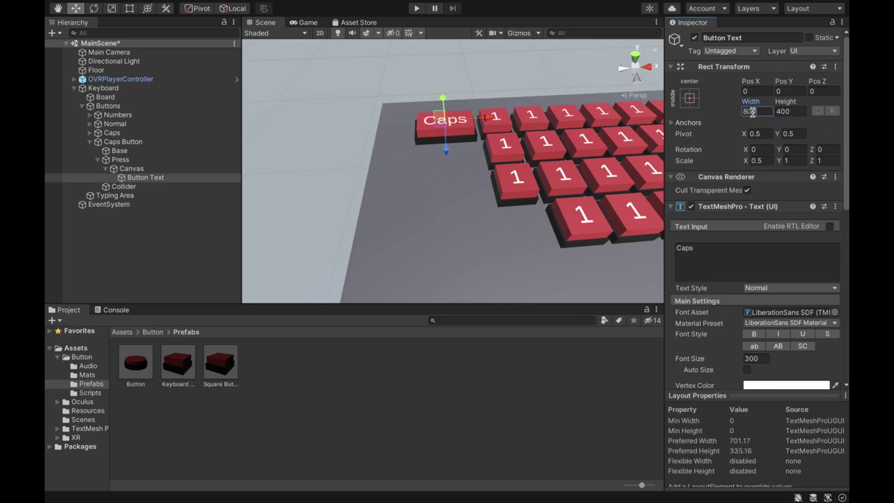
pyautogui.moveTo(599, 131); pyautogui.dragTo(330, 191, button='right')
pyautogui.hotkey('ctrl', 's')
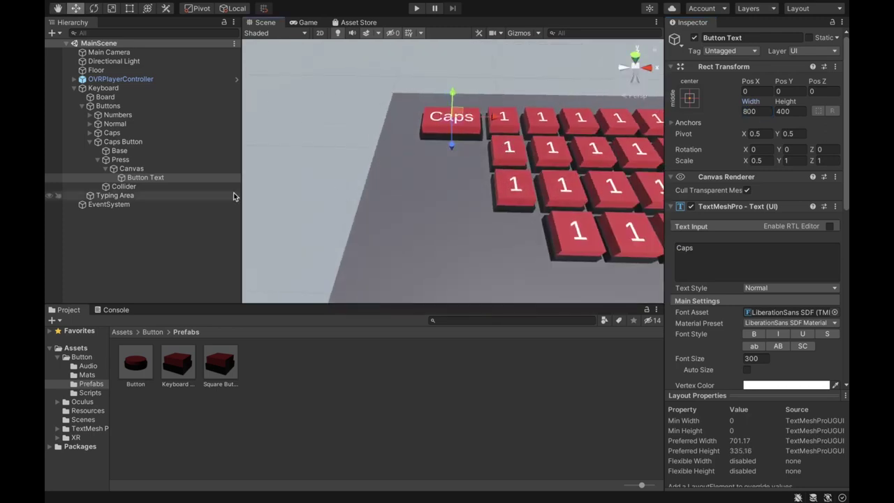
# - Add an On Release event to the Caps Button's Collider that calls the Keyboard object's CapsPressed function, and save the scene
pyautogui.click(106, 169)
pyautogui.click(97, 160)
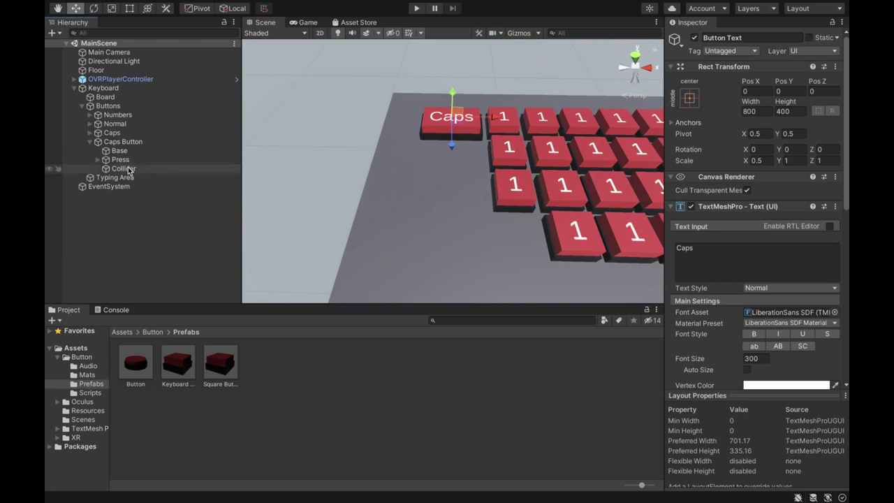
pyautogui.click(126, 170)
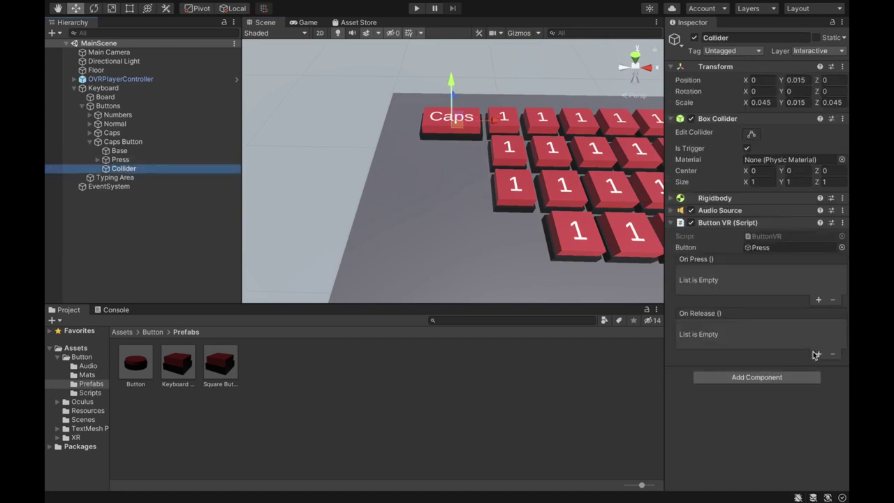
pyautogui.click(816, 354)
pyautogui.click(131, 90)
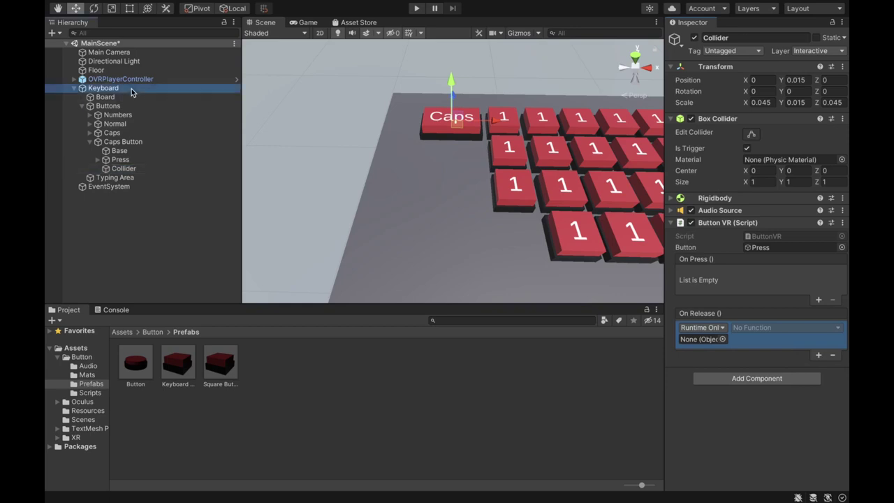
pyautogui.moveTo(131, 93); pyautogui.dragTo(710, 342)
pyautogui.click(773, 326)
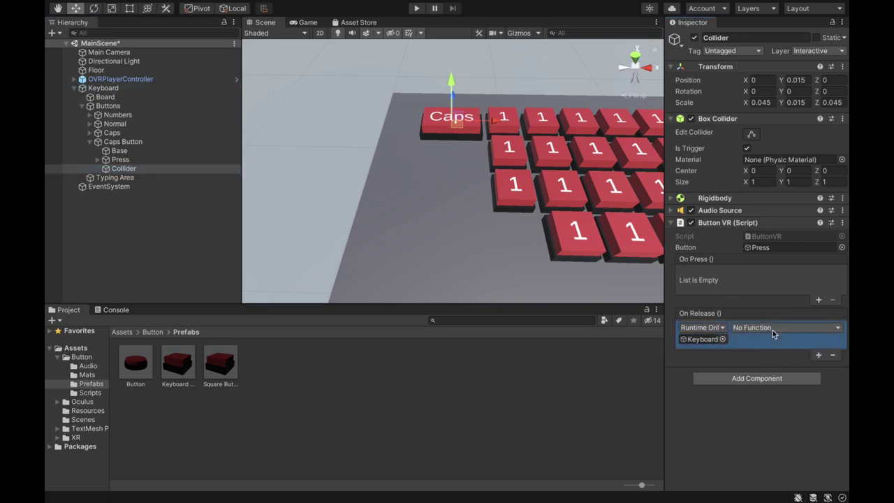
pyautogui.moveTo(772, 381)
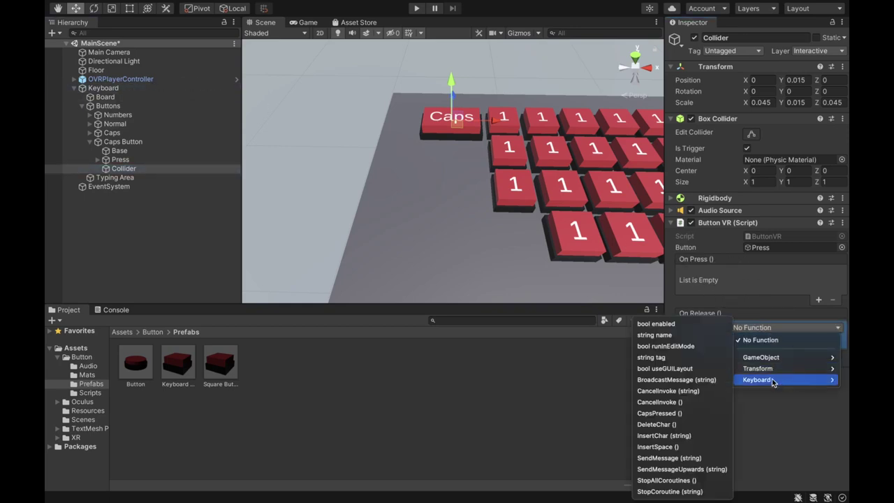
pyautogui.click(681, 412)
pyautogui.hotkey('ctrl', 's')
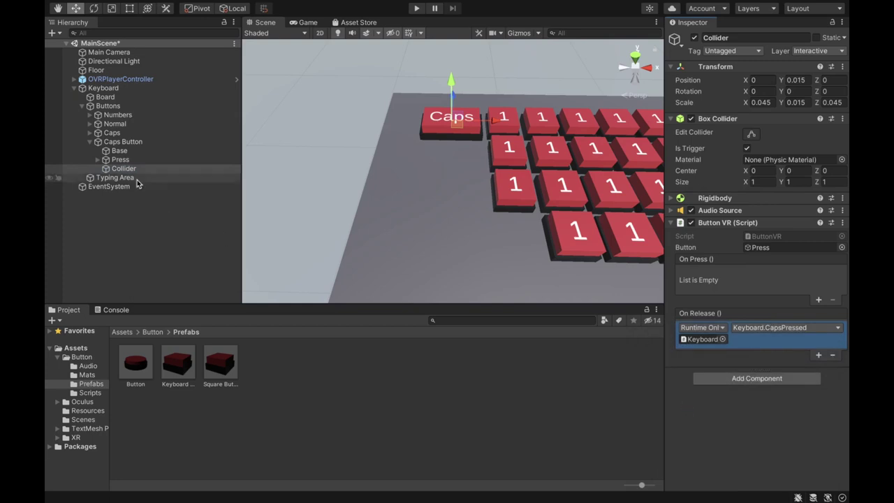
# - Duplicate the Caps Button and rename the copy Delete Button
pyautogui.click(105, 142)
pyautogui.click(90, 142)
pyautogui.click(128, 143)
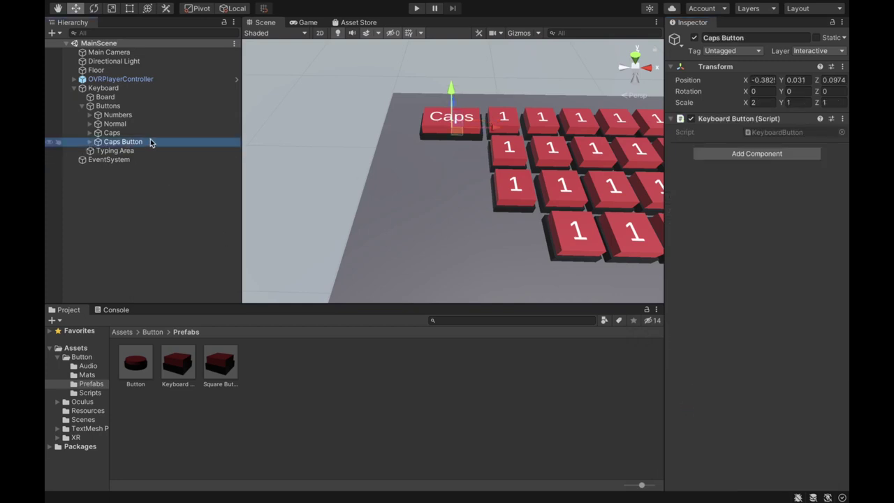
pyautogui.hotkey('ctrl', 'd')
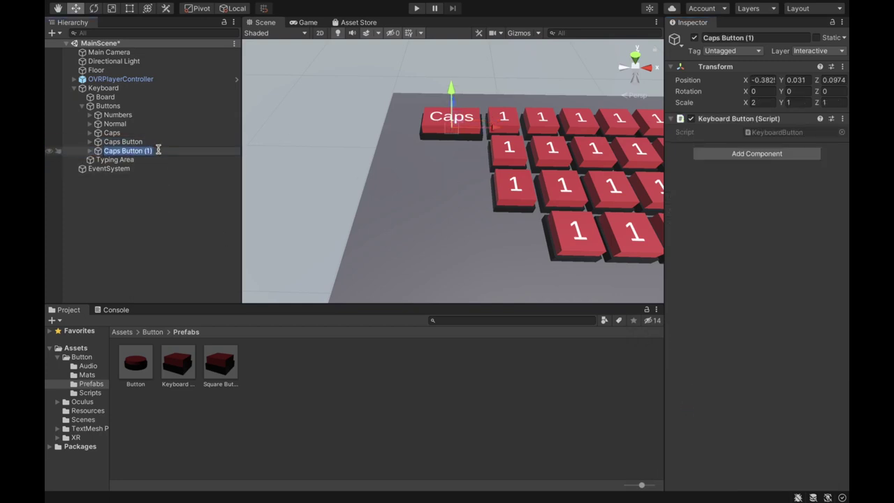
pyautogui.write('Delete Button')
pyautogui.press('Return')
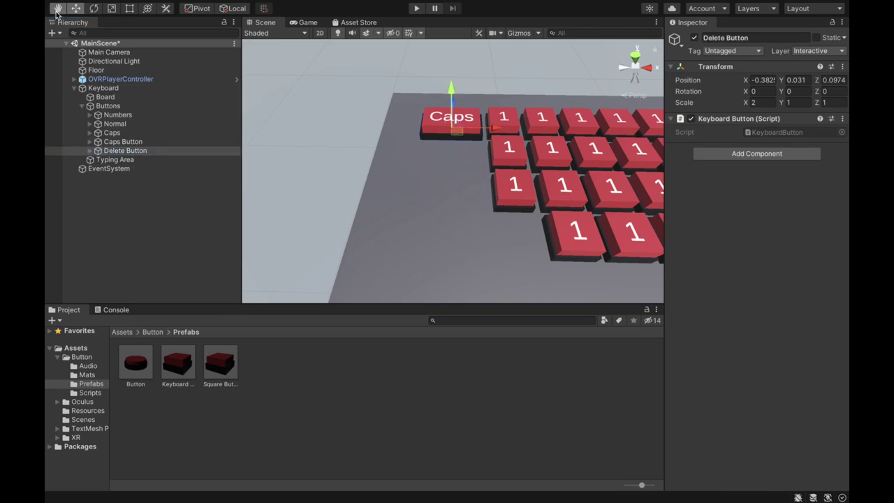
# - Move the Delete Button past the last number key to about X 0.326, Z 0.1, and nudge the Caps Button to about Z 0.099
pyautogui.scroll(5, 494, 209)
pyautogui.scroll(-5, 494, 210)
pyautogui.press('w')
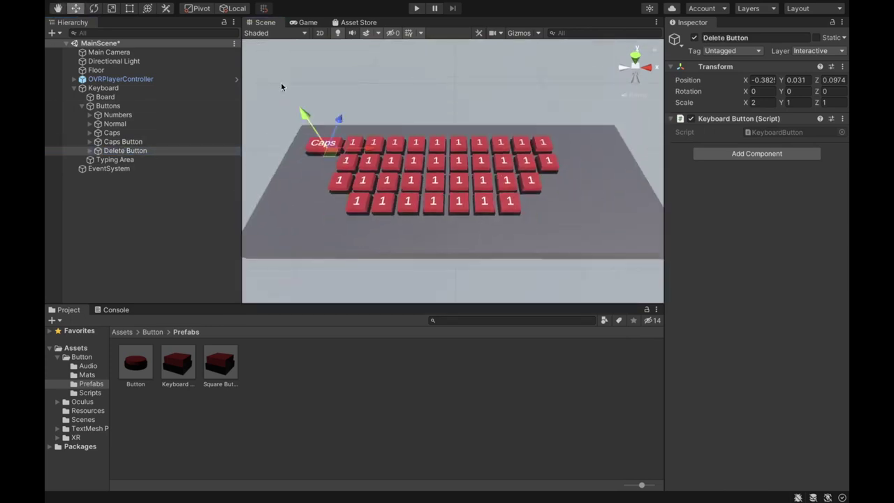
pyautogui.moveTo(359, 145); pyautogui.dragTo(612, 144)
pyautogui.keyDown('alt'); pyautogui.moveTo(612, 143); pyautogui.dragTo(570, 231); pyautogui.keyUp('alt')
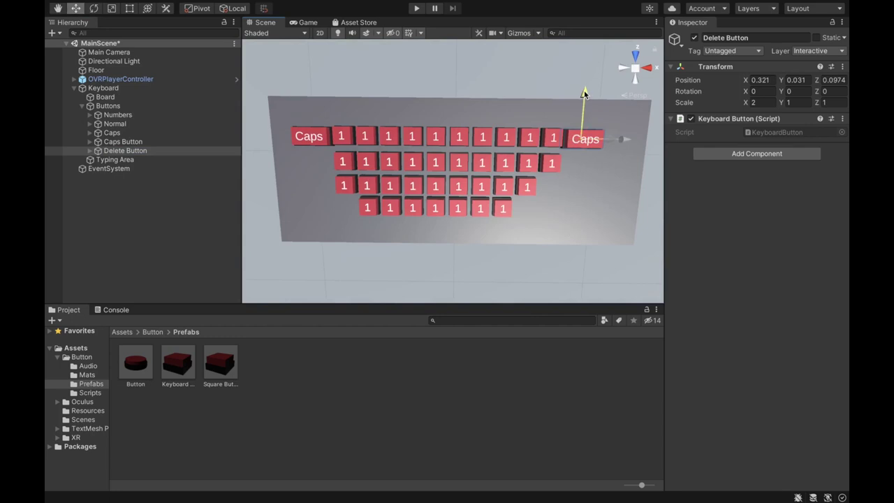
pyautogui.click(309, 135)
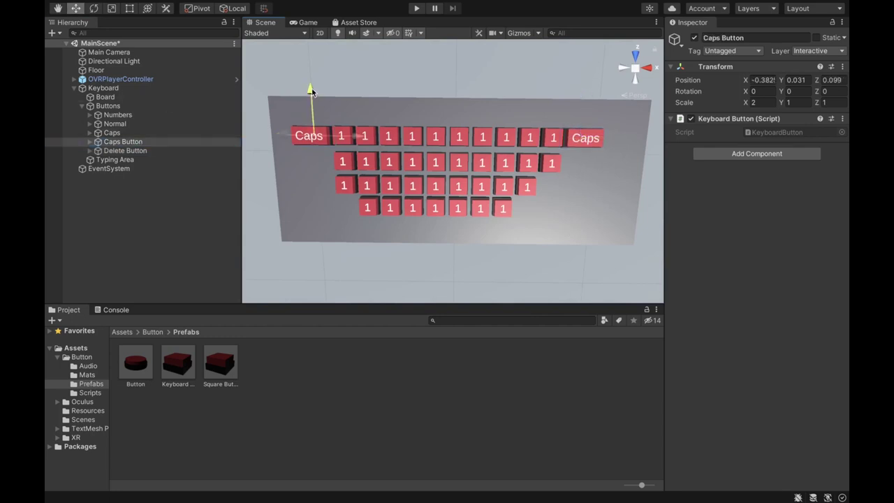
pyautogui.click(129, 150)
pyautogui.keyDown('alt'); pyautogui.moveTo(479, 209); pyautogui.dragTo(478, 165); pyautogui.keyUp('alt')
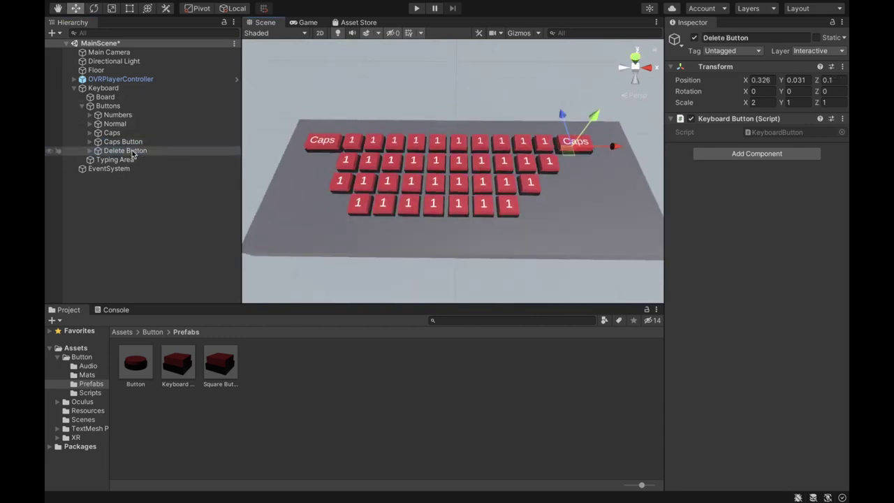
# - Set the Delete Button's Button Text to Delete with a font size of 250
pyautogui.click(89, 151)
pyautogui.click(97, 168)
pyautogui.click(145, 185)
pyautogui.doubleClick(708, 256)
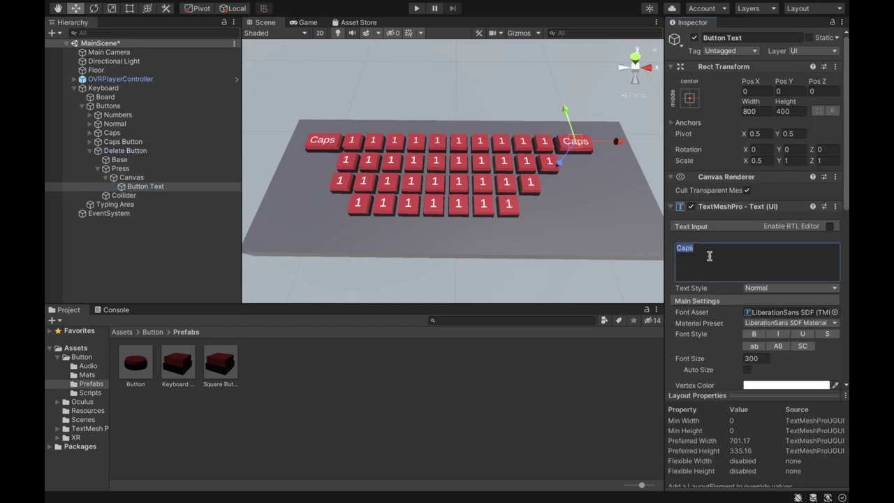
pyautogui.write('Delete')
pyautogui.click(754, 358)
pyautogui.write('250')
# - Change the On Release function on the Delete Button's Collider to Keyboard.DeleteChar
pyautogui.click(108, 185)
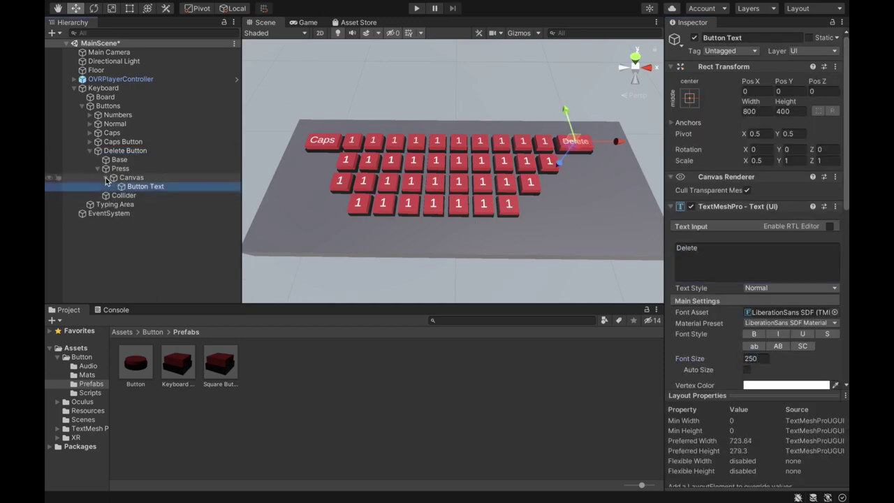
pyautogui.click(98, 168)
pyautogui.click(122, 177)
pyautogui.click(763, 329)
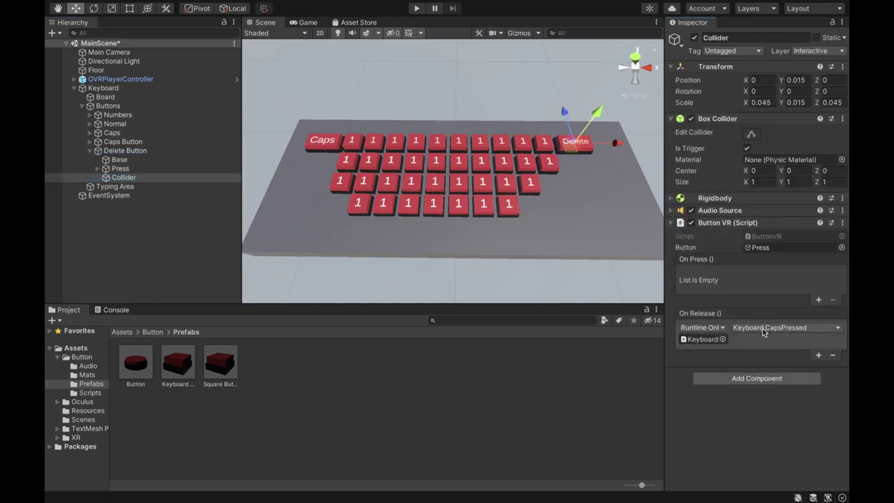
pyautogui.moveTo(767, 379)
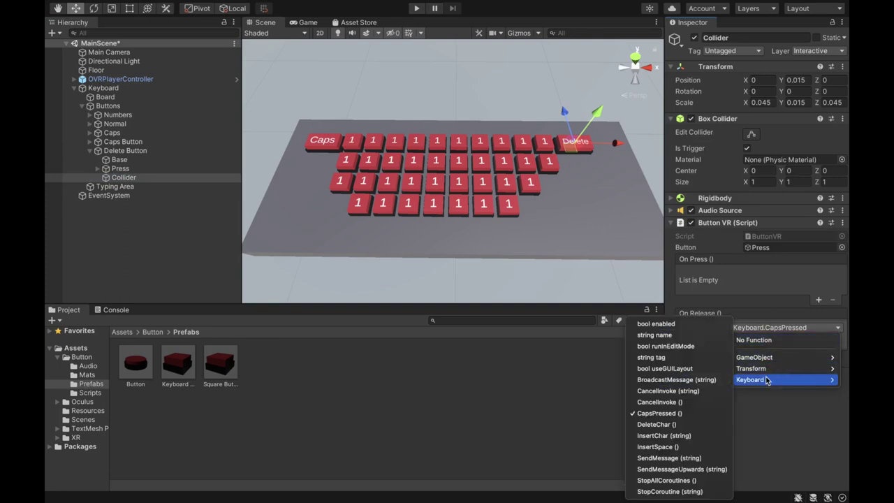
pyautogui.click(658, 424)
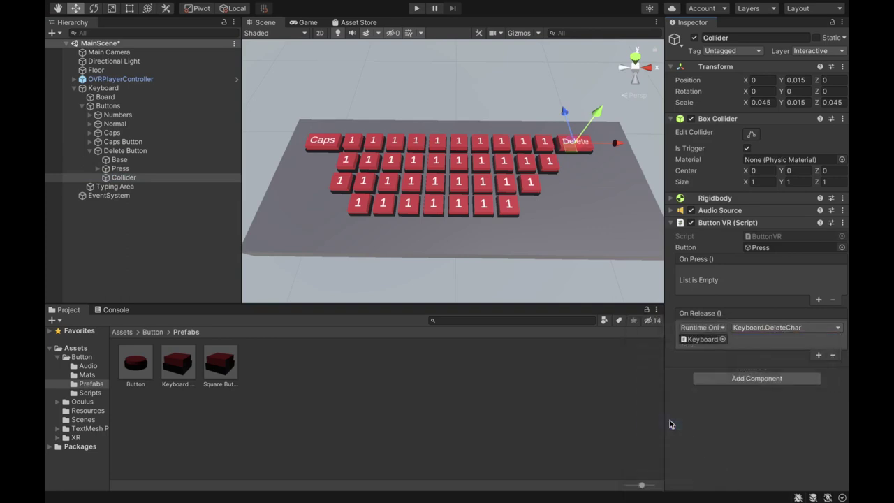
# - Duplicate the Delete Button as Space Button and move it below the last letter row, at about X -0.062, Z -0.144
pyautogui.click(90, 151)
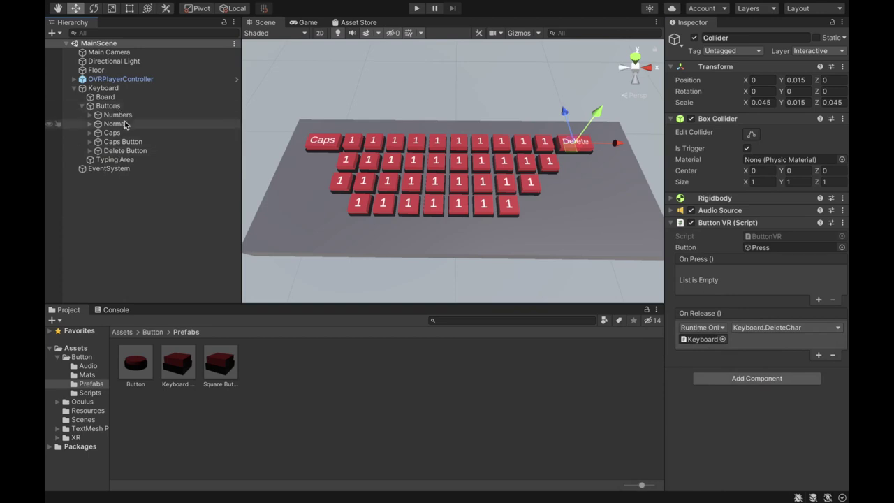
pyautogui.click(129, 151)
pyautogui.hotkey('ctrl', 'd')
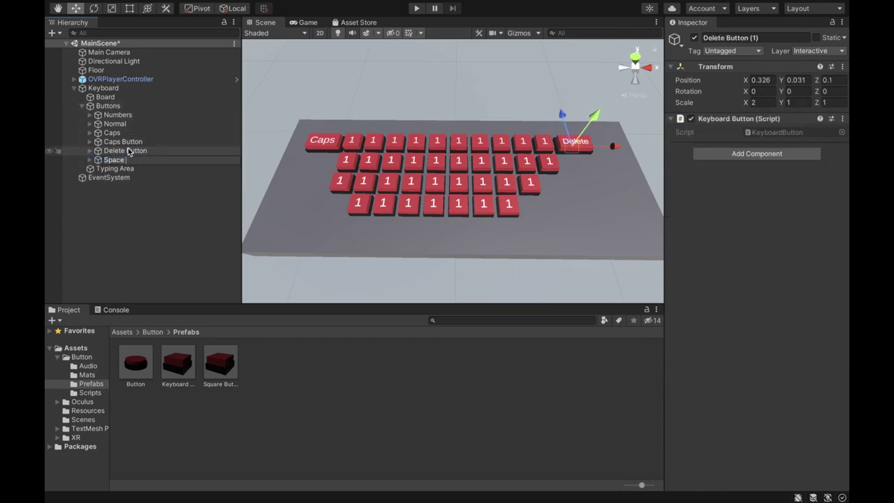
pyautogui.press('Return')
pyautogui.moveTo(568, 151); pyautogui.dragTo(457, 220)
# - Clear the text of the Space Button's Button Text so the key has no label
pyautogui.click(90, 159)
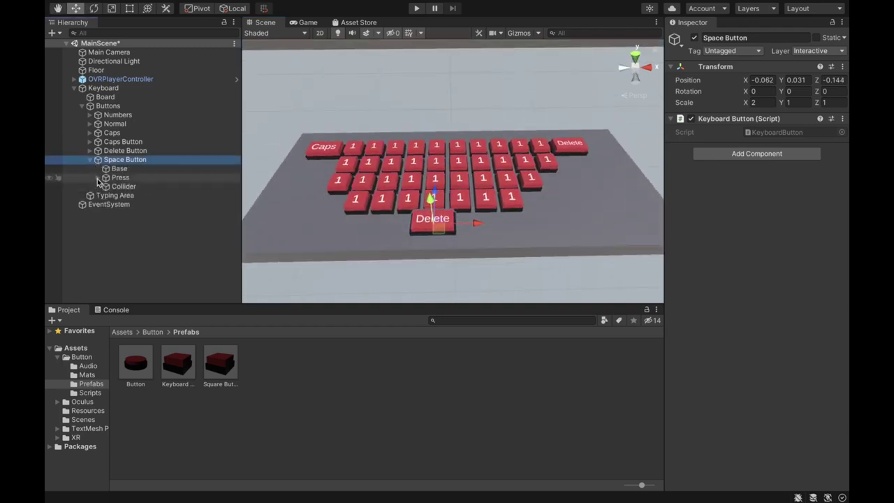
pyautogui.click(106, 177)
pyautogui.click(129, 186)
pyautogui.click(105, 187)
pyautogui.click(138, 195)
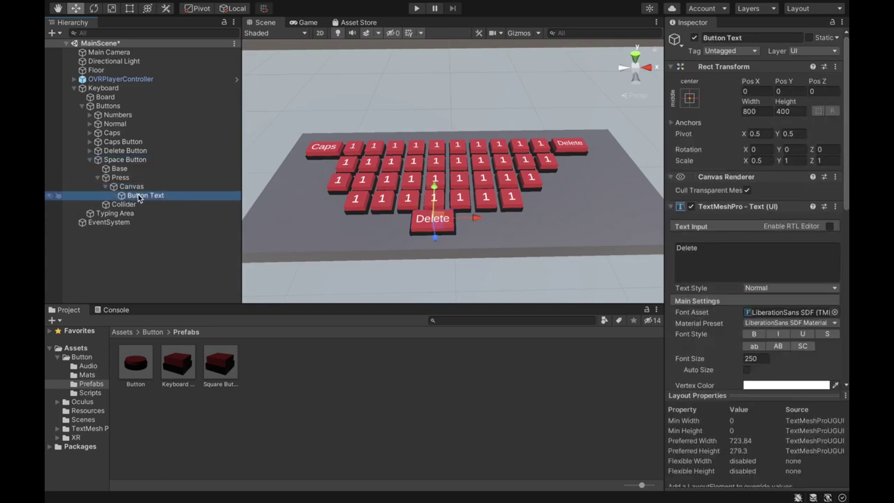
pyautogui.click(689, 246)
pyautogui.press('BackSpace')
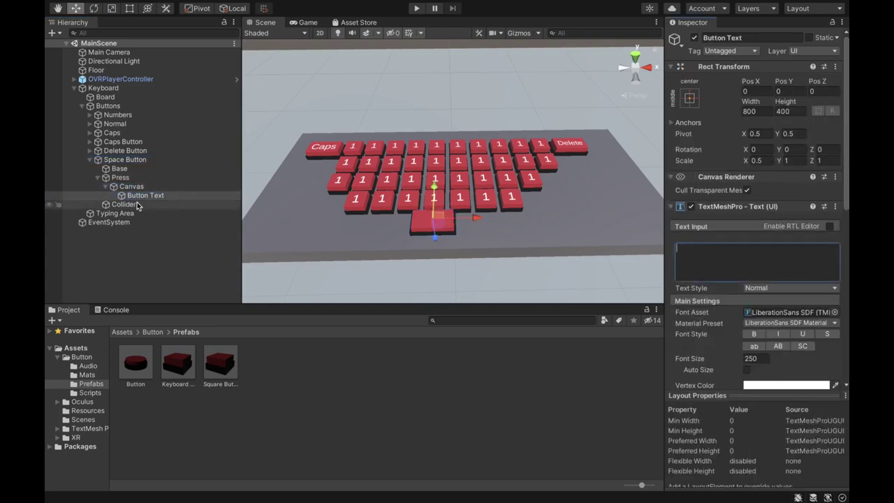
# - Change the On Release function on the Space Button's Collider to Keyboard.InsertSpace and save the scene
pyautogui.click(105, 186)
pyautogui.click(98, 177)
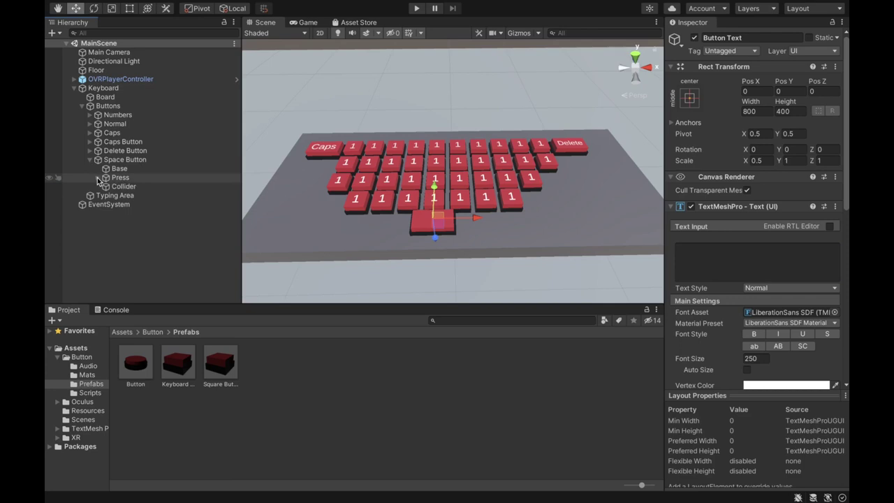
pyautogui.click(122, 186)
pyautogui.click(775, 340)
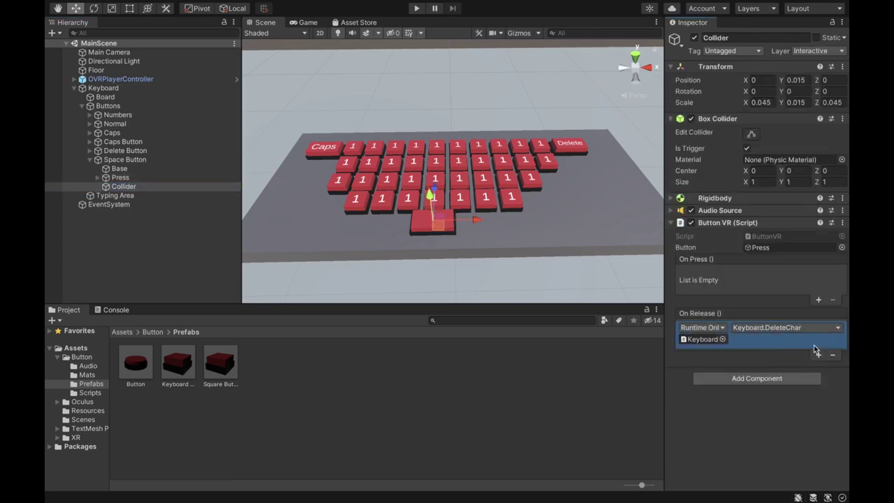
pyautogui.click(98, 177)
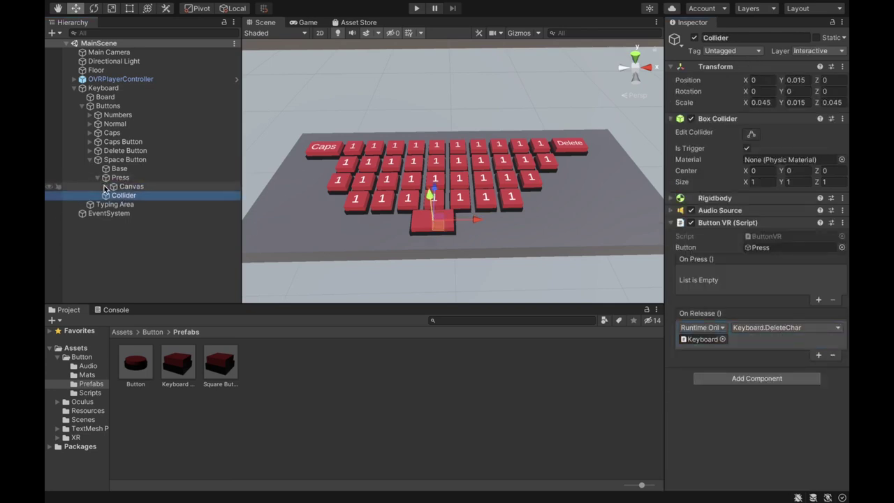
pyautogui.click(126, 186)
pyautogui.click(97, 178)
pyautogui.click(124, 187)
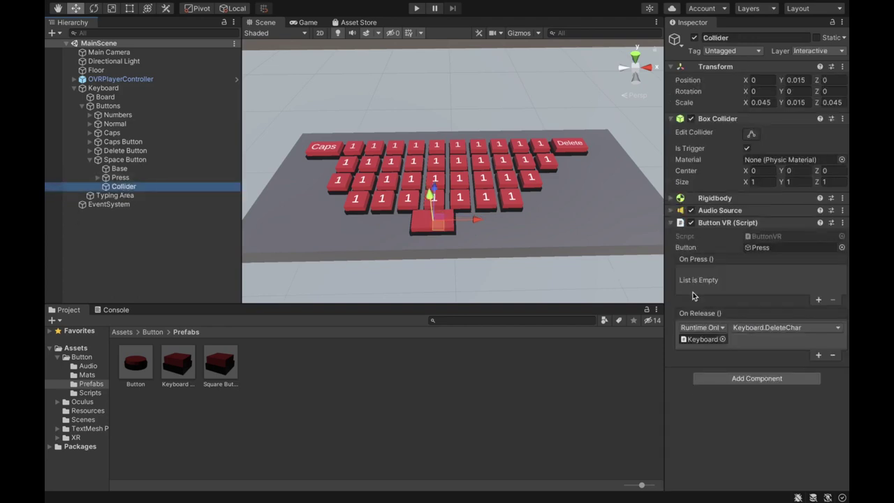
pyautogui.click(785, 328)
pyautogui.moveTo(782, 379)
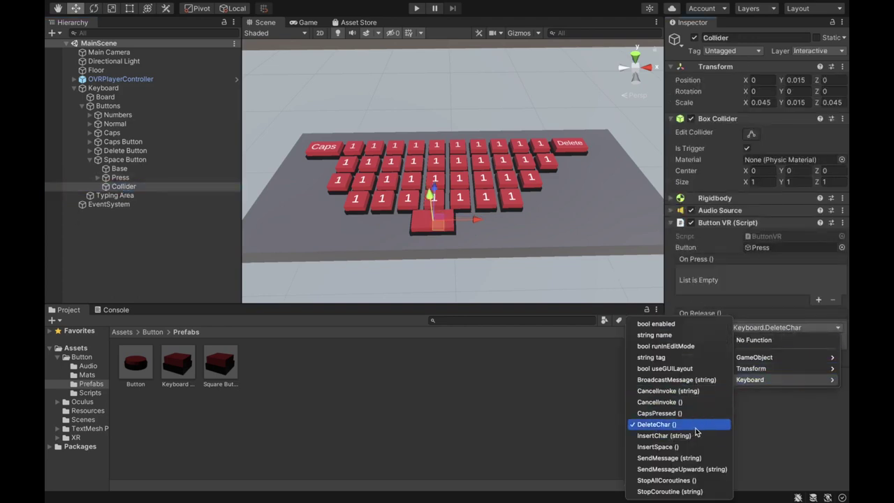
pyautogui.click(658, 446)
pyautogui.hotkey('ctrl', 's')
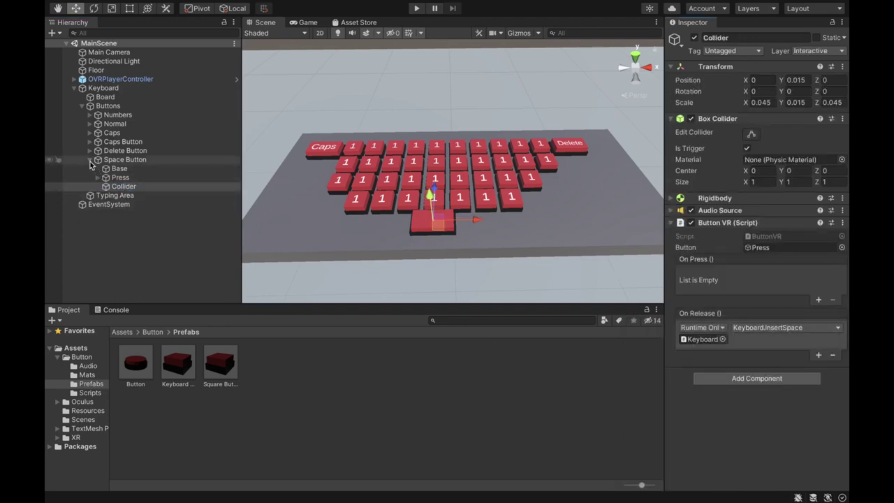
# - Widen the Space Button by setting its X scale to 3, and save the scene
pyautogui.click(90, 159)
pyautogui.click(90, 160)
pyautogui.click(124, 160)
pyautogui.click(757, 103)
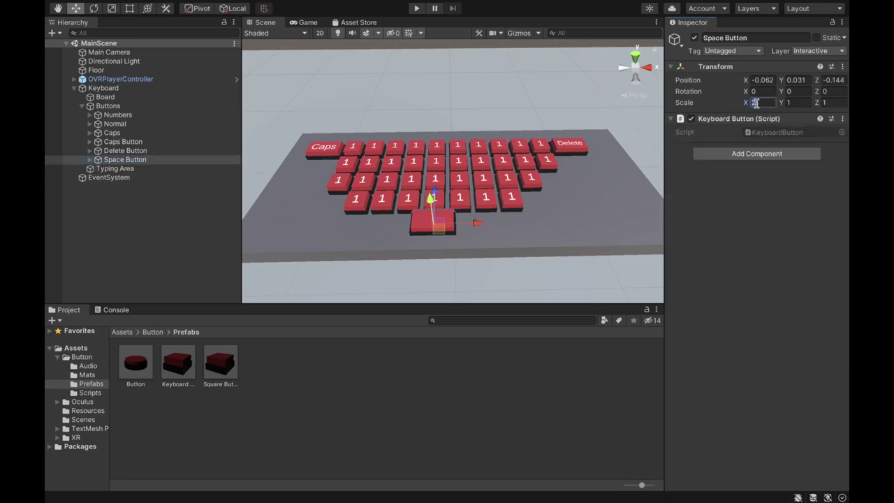
pyautogui.write('3')
pyautogui.moveTo(429, 272)
pyautogui.keyDown('alt'); pyautogui.mouseDown()
pyautogui.moveTo(468, 275)
pyautogui.moveTo(433, 276)
pyautogui.mouseUp(); pyautogui.keyUp('alt')
pyautogui.hotkey('ctrl', 's')
pyautogui.click(155, 208)
pyautogui.keyDown('alt'); pyautogui.moveTo(463, 108); pyautogui.dragTo(426, 115); pyautogui.keyUp('alt')
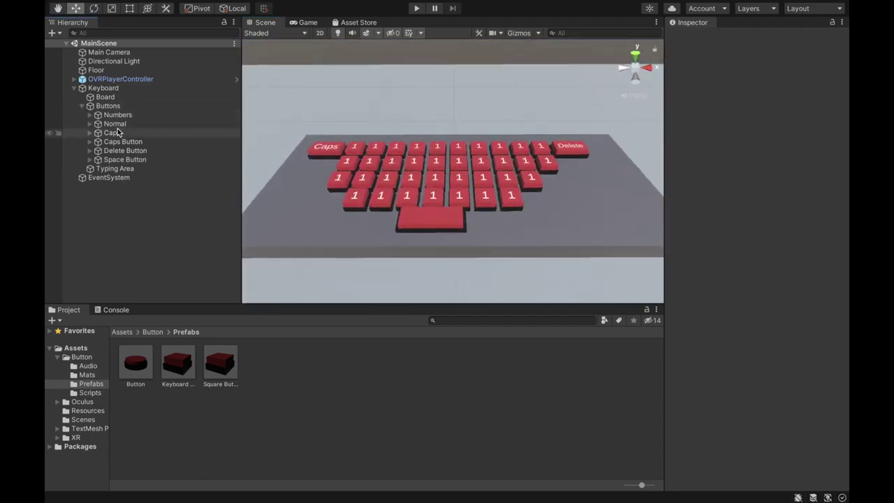
# - Assign the Normal group to Normal Buttons and the Caps group to Caps Buttons in the Keyboard object's script
pyautogui.click(103, 88)
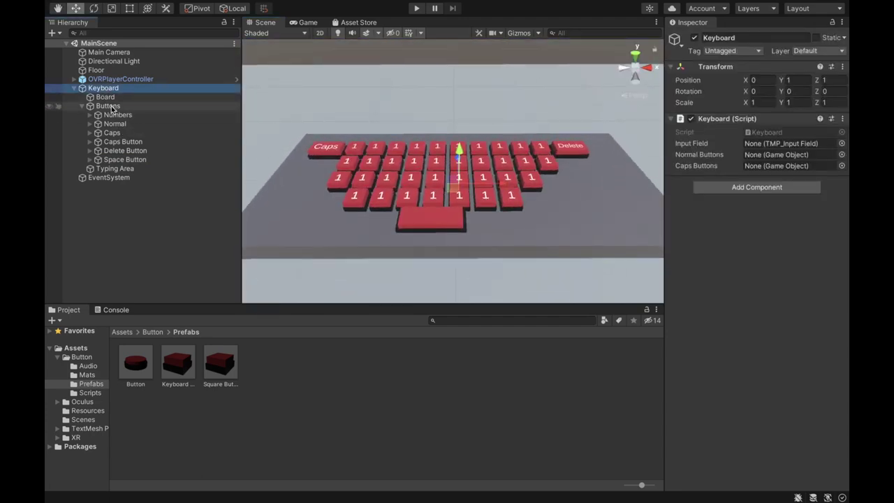
pyautogui.moveTo(114, 124); pyautogui.dragTo(775, 155)
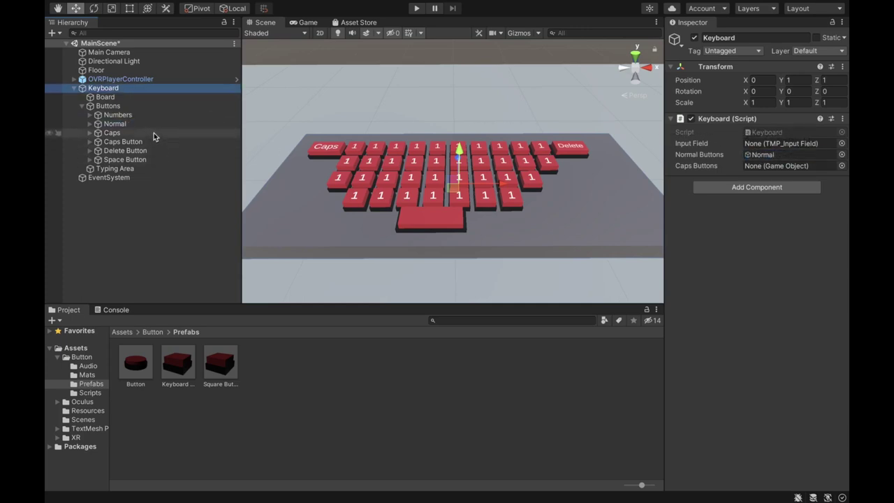
pyautogui.moveTo(154, 132); pyautogui.dragTo(661, 136)
pyautogui.moveTo(754, 172); pyautogui.dragTo(765, 166)
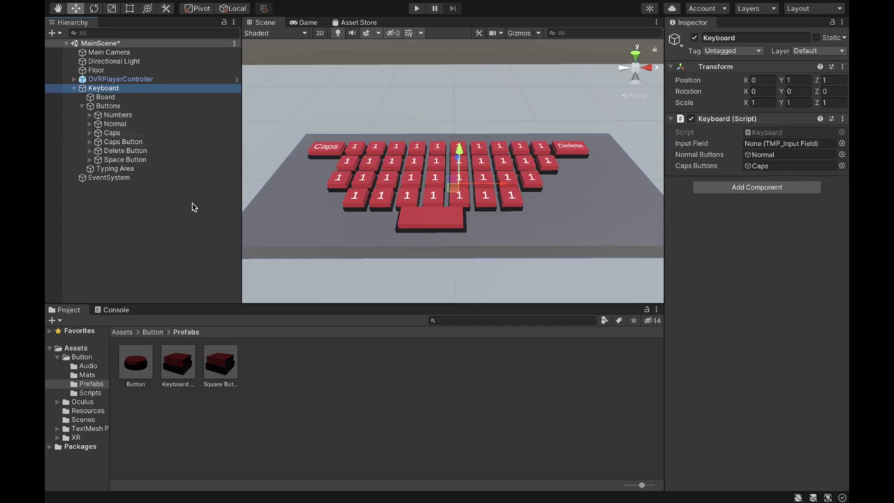
pyautogui.click(82, 106)
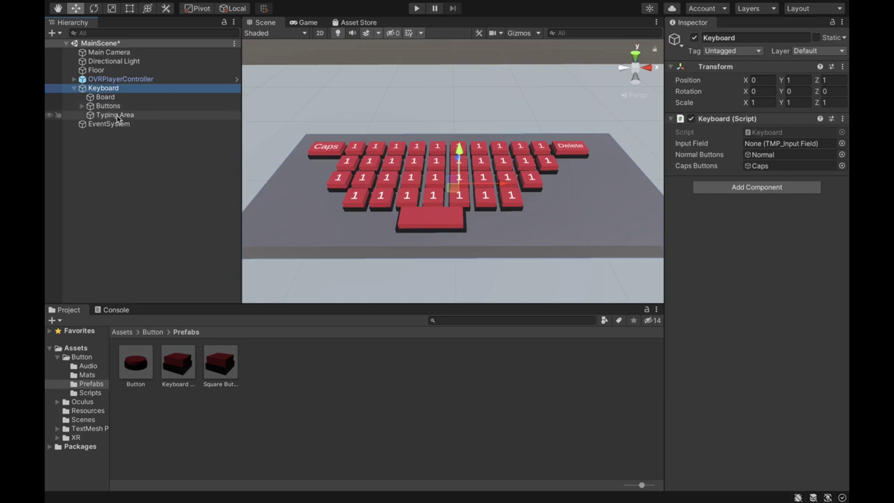
# - Add a cube as a child of the Typing Area object and name it Typing Collider
pyautogui.click(116, 116)
pyautogui.rightClick(118, 118)
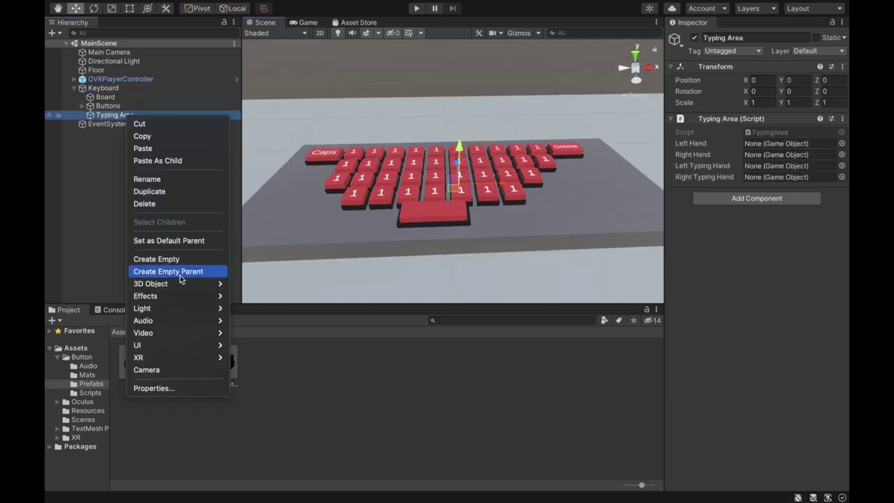
pyautogui.moveTo(181, 284)
pyautogui.click(242, 284)
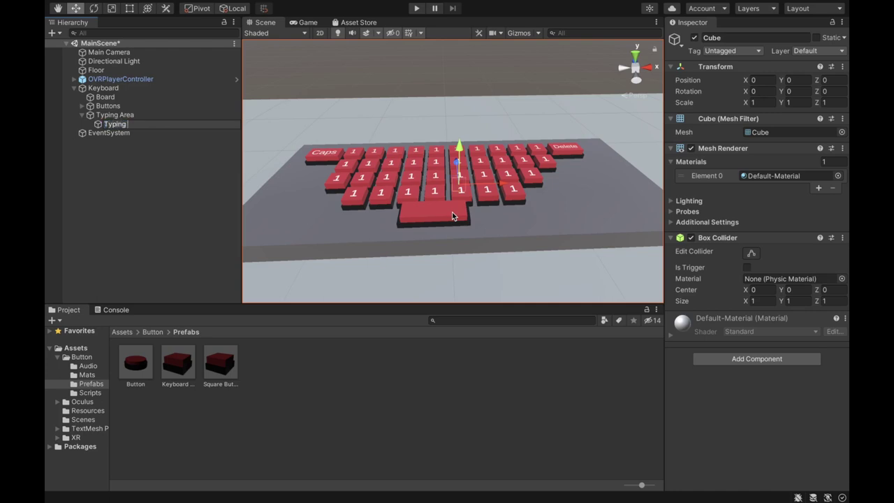
pyautogui.write('der')
pyautogui.press('Return')
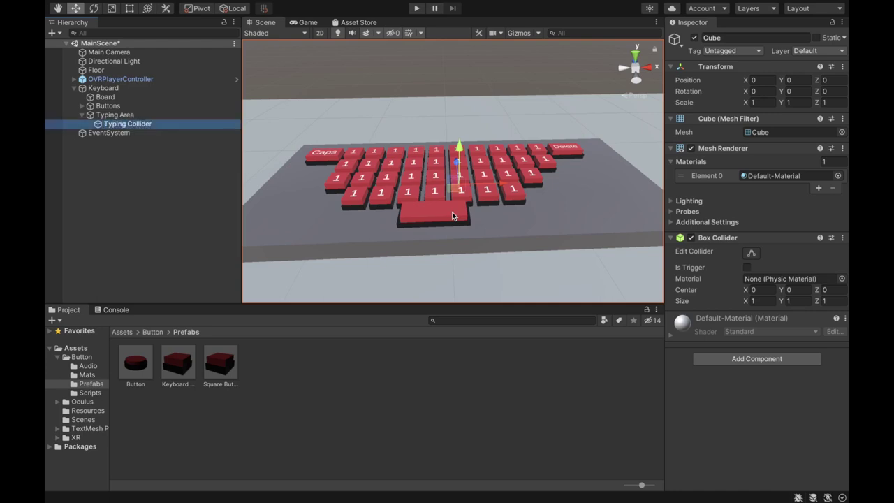
# - Copy the Board's scale of 1, 0.05, 0.4 and paste it onto the Typing Collider
pyautogui.click(154, 98)
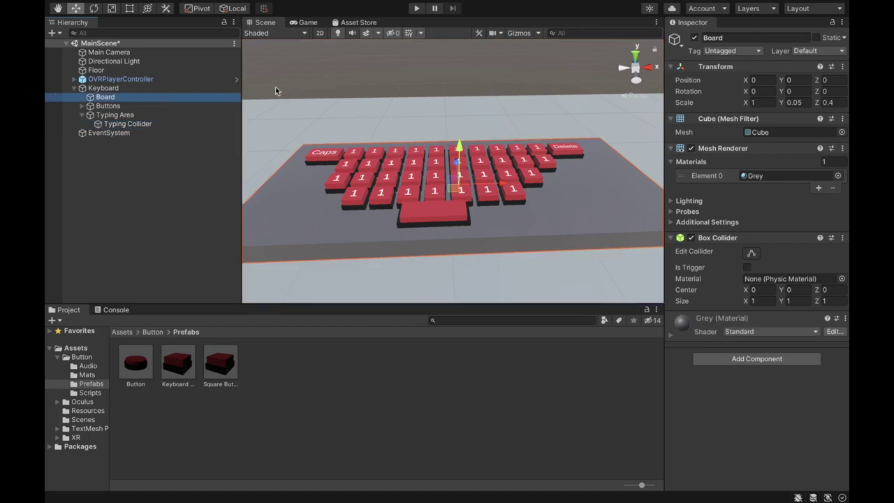
pyautogui.click(707, 118)
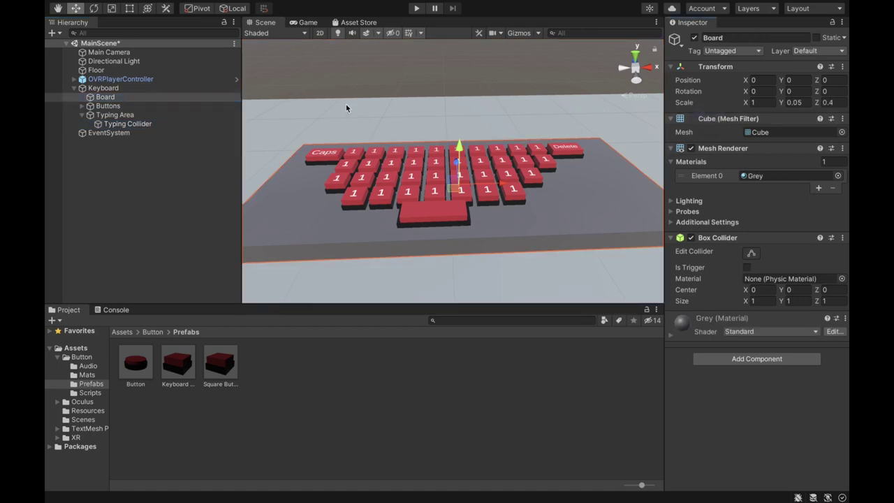
pyautogui.click(151, 123)
pyautogui.rightClick(684, 104)
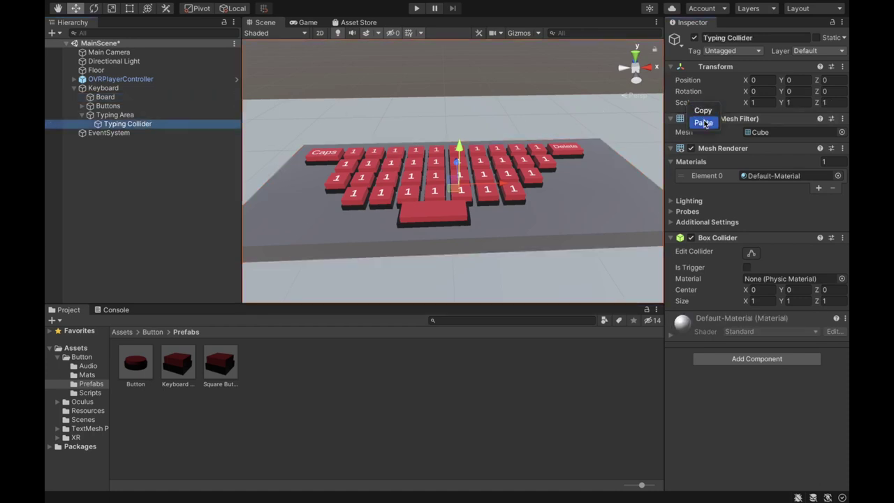
pyautogui.click(703, 121)
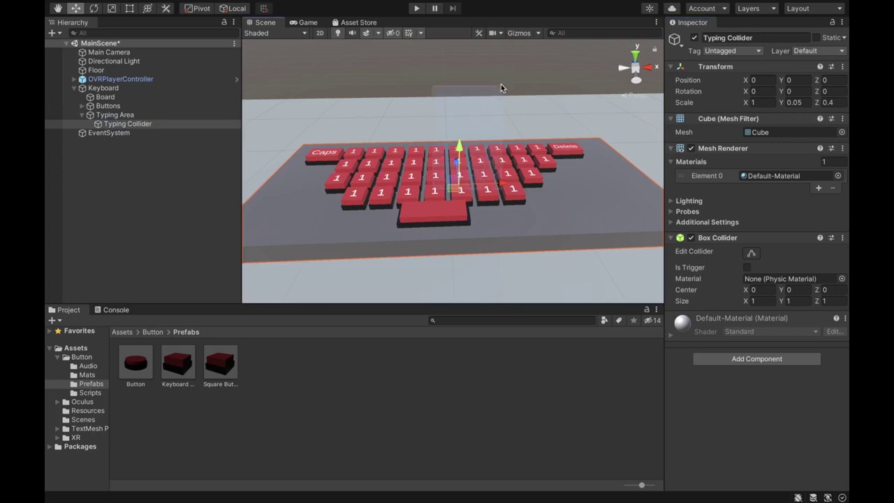
# - Extend the Typing Collider's box collider upward above the keys to a Y size of about 4.94, and save the scene
pyautogui.click(150, 123)
pyautogui.keyDown('alt'); pyautogui.moveTo(488, 210); pyautogui.dragTo(670, 231); pyautogui.keyUp('alt')
pyautogui.click(752, 253)
pyautogui.keyDown('alt'); pyautogui.moveTo(522, 205); pyautogui.dragTo(482, 134); pyautogui.keyUp('alt')
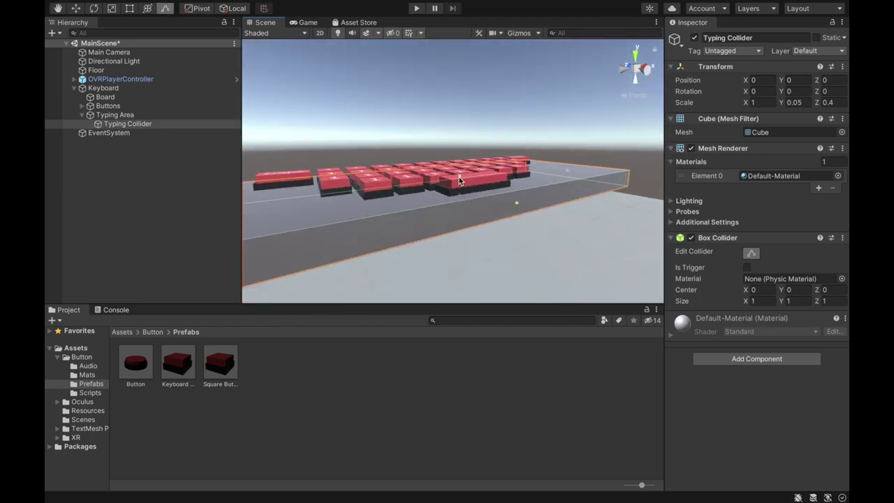
pyautogui.moveTo(459, 180); pyautogui.dragTo(454, 118)
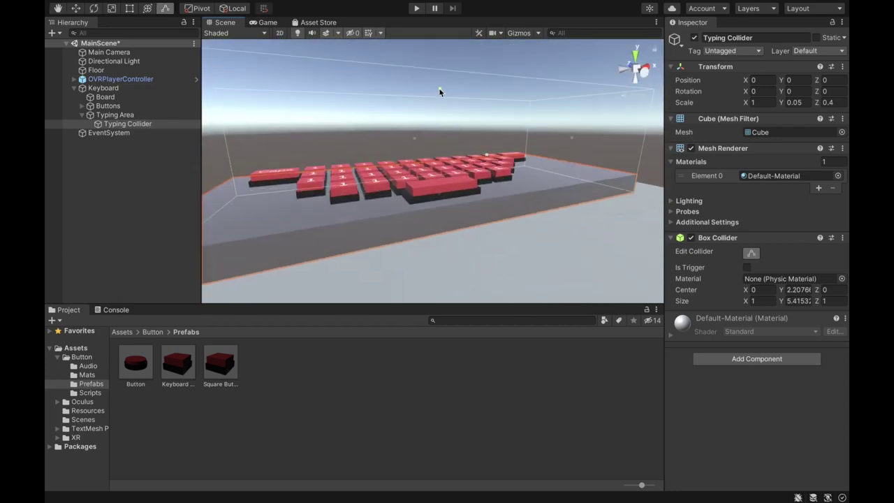
pyautogui.moveTo(439, 88); pyautogui.dragTo(398, 192)
pyautogui.hotkey('ctrl', 's')
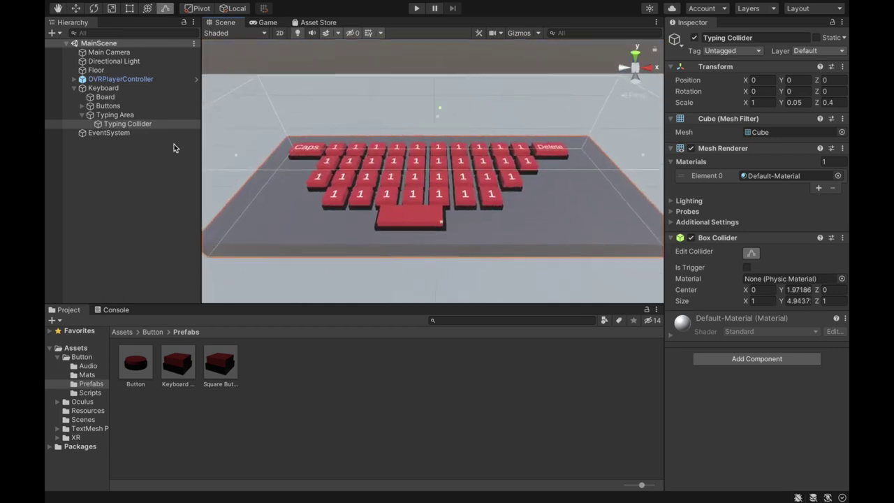
# - Remove the Mesh Renderer and Mesh Filter components from the Typing Collider
pyautogui.doubleClick(140, 124)
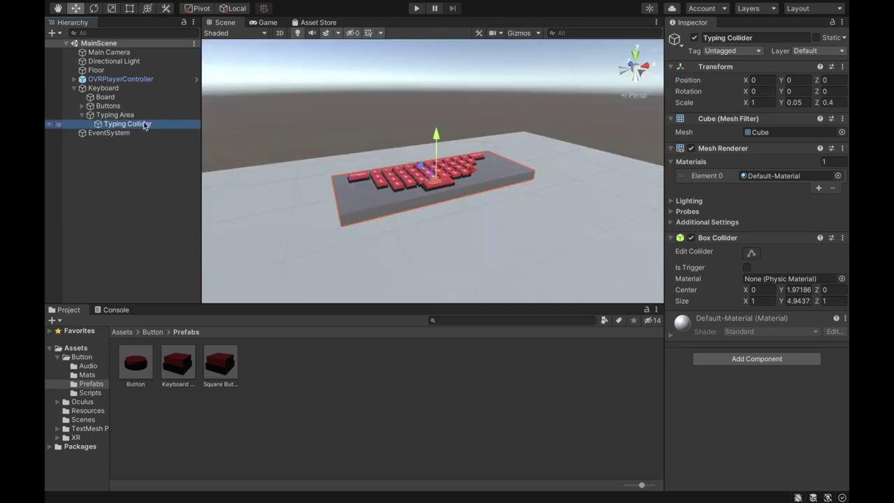
pyautogui.click(842, 148)
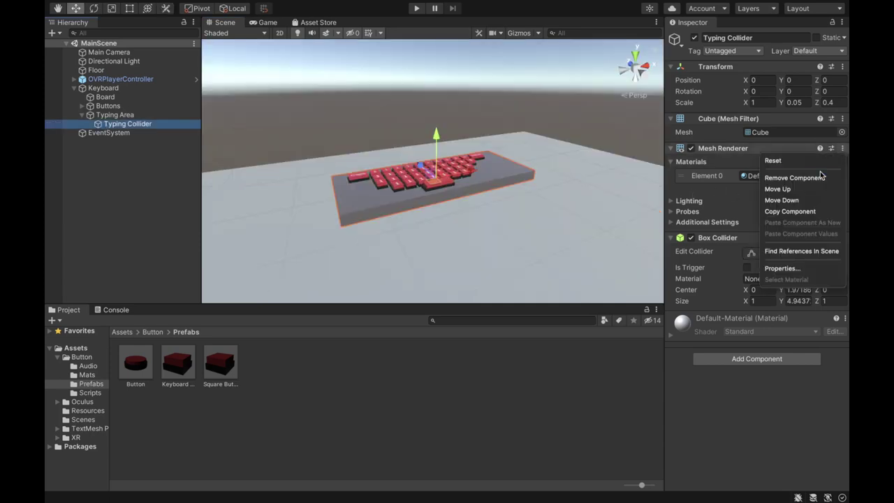
pyautogui.click(814, 179)
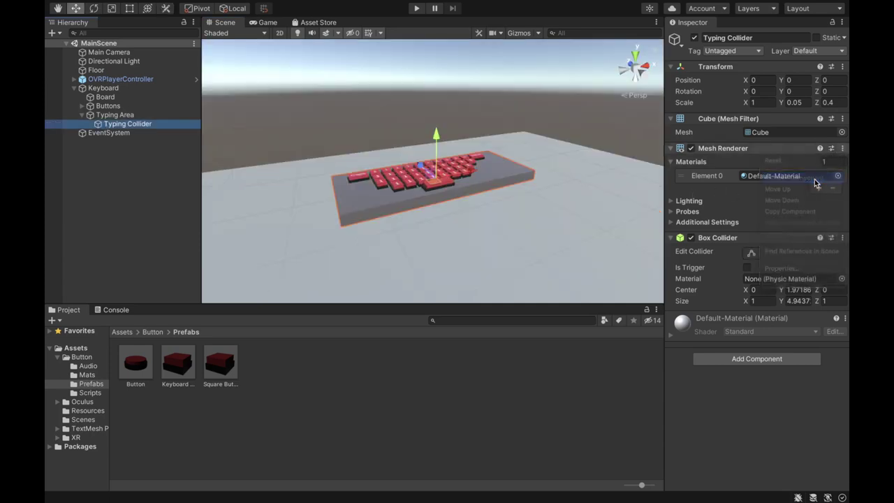
pyautogui.click(842, 119)
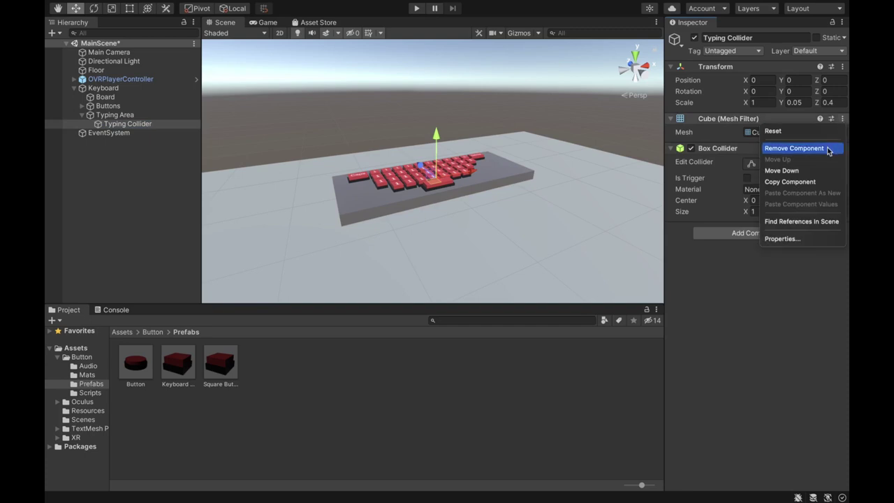
pyautogui.click(830, 148)
pyautogui.moveTo(462, 128); pyautogui.dragTo(454, 135, button='right')
# - Set the Keyboard object's layer to Keyboard, applying the change to all its child objects
pyautogui.click(111, 115)
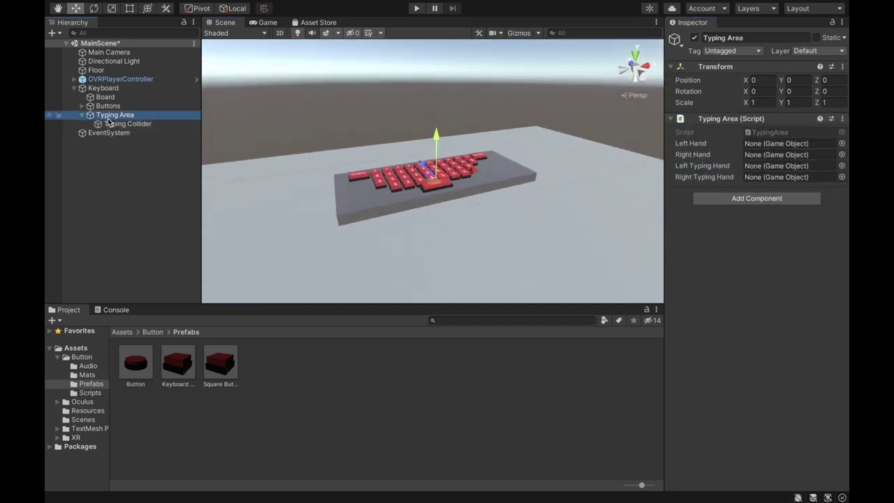
pyautogui.press('Left')
pyautogui.click(124, 90)
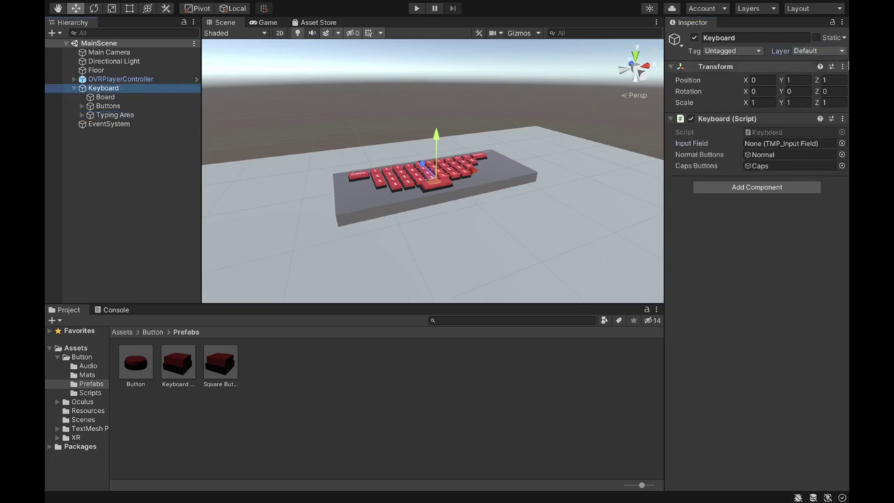
pyautogui.click(832, 55)
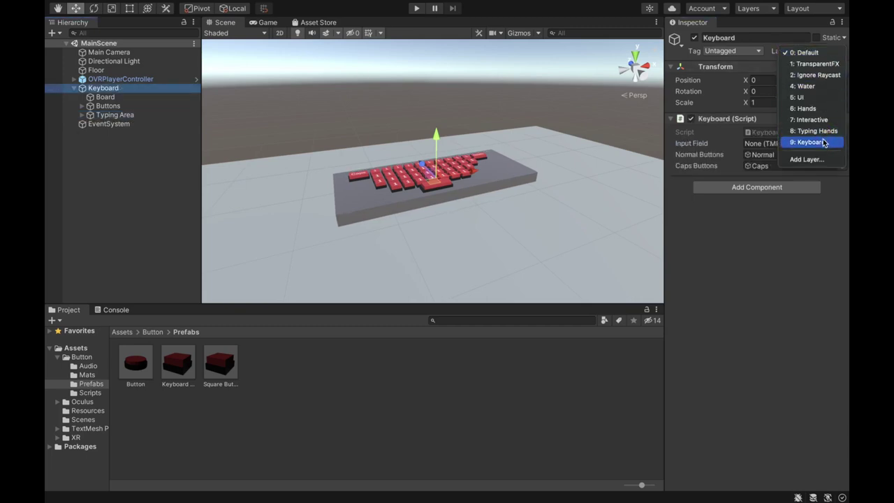
pyautogui.click(741, 142)
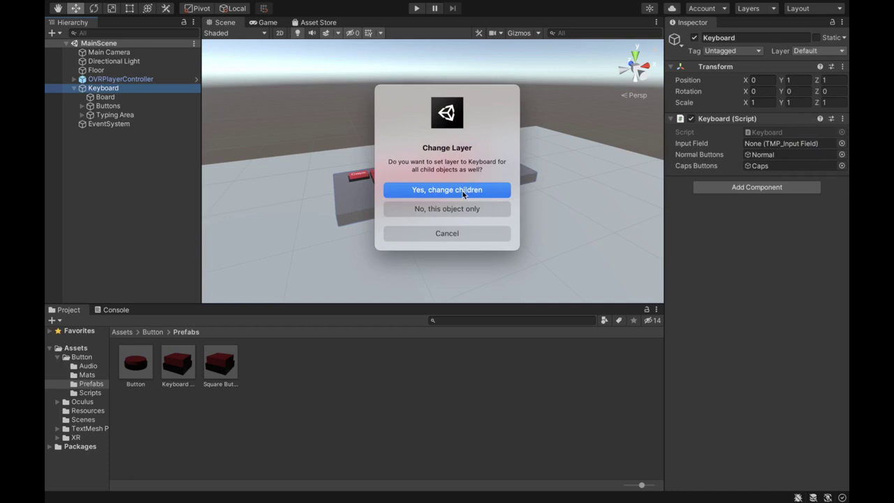
pyautogui.click(462, 191)
# - Set the Typing Area's layer to Interactive, including its child object
pyautogui.click(115, 114)
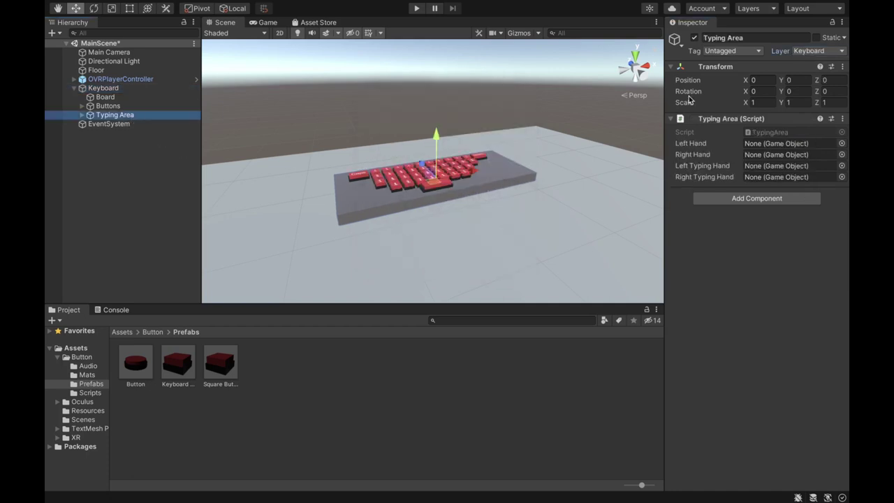
pyautogui.click(827, 51)
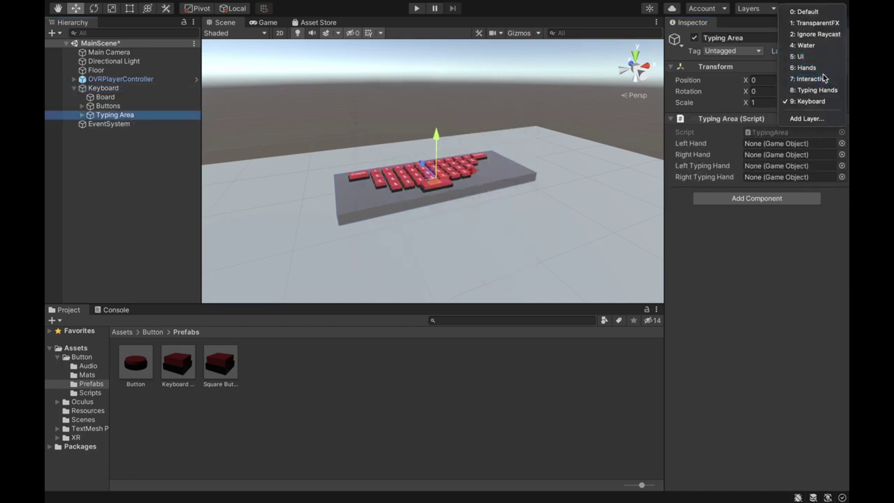
pyautogui.click(824, 79)
pyautogui.click(454, 188)
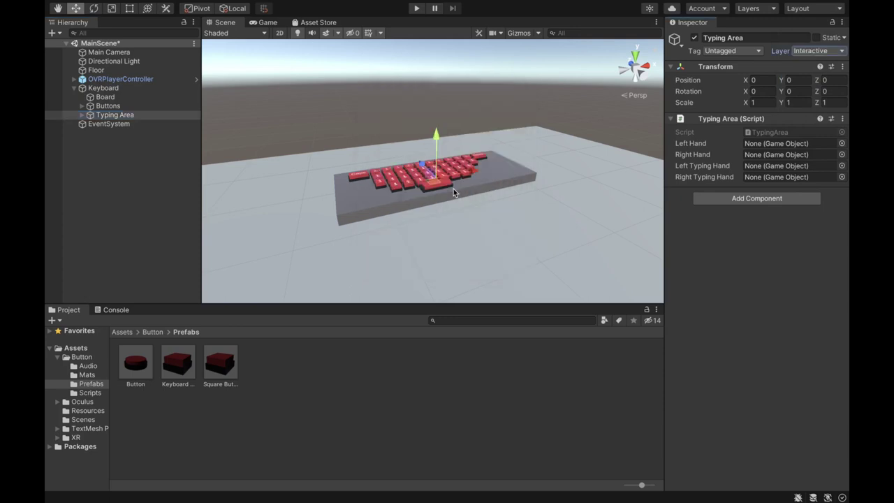
# - Delete the EventSystem object from the scene
pyautogui.click(115, 122)
pyautogui.rightClick(127, 123)
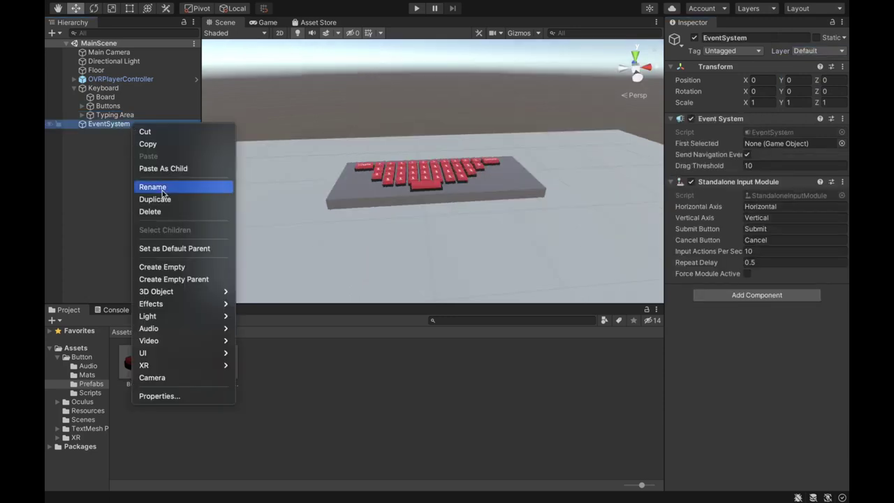
pyautogui.click(162, 211)
# - Create a UI canvas named Input Canvas and set its render mode to World Space
pyautogui.rightClick(117, 117)
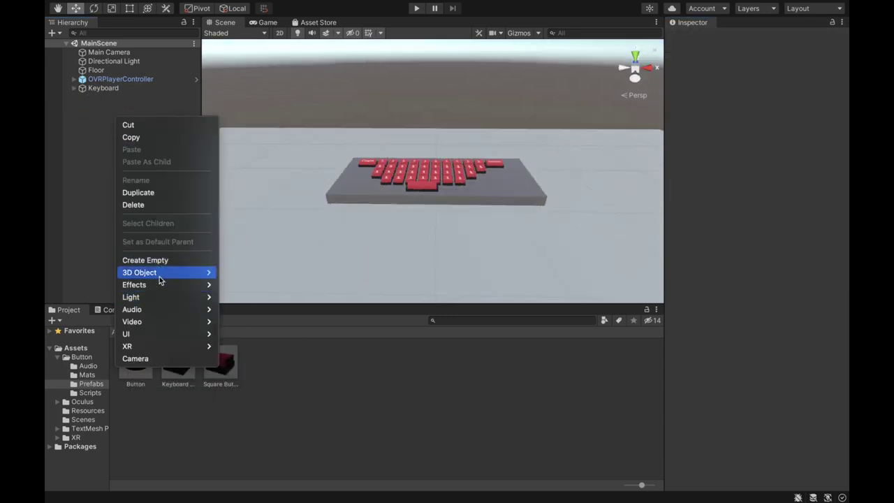
pyautogui.moveTo(139, 334)
pyautogui.click(236, 454)
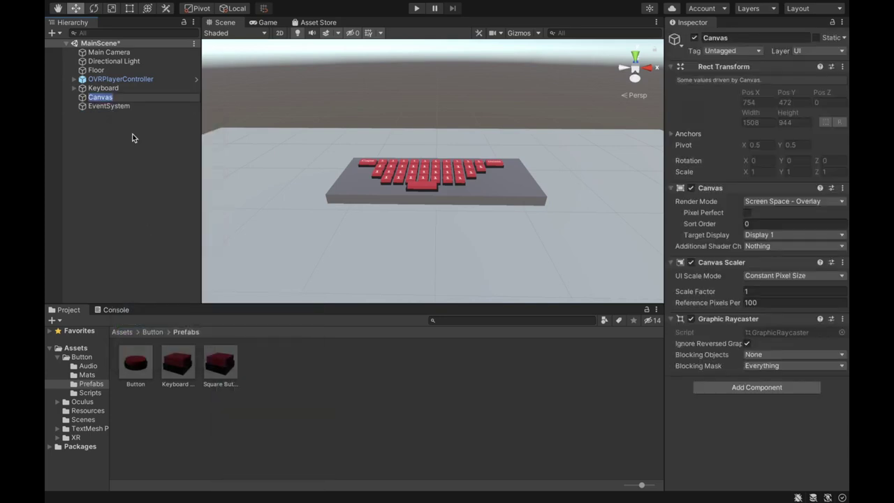
pyautogui.write('Input Canvas')
pyautogui.press('Return')
pyautogui.click(758, 201)
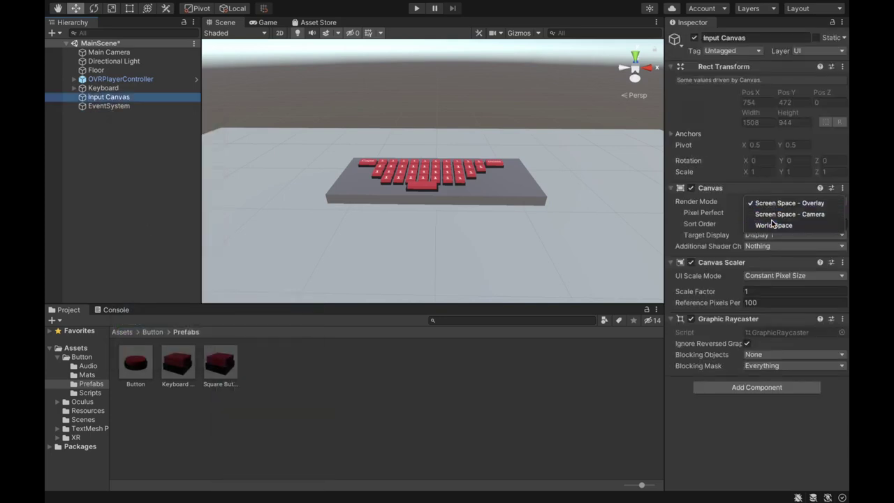
pyautogui.click(775, 223)
# - Set the Input Canvas to a width of 400, a height of 200 and a scale of 0.0001 on all axes
pyautogui.click(761, 112)
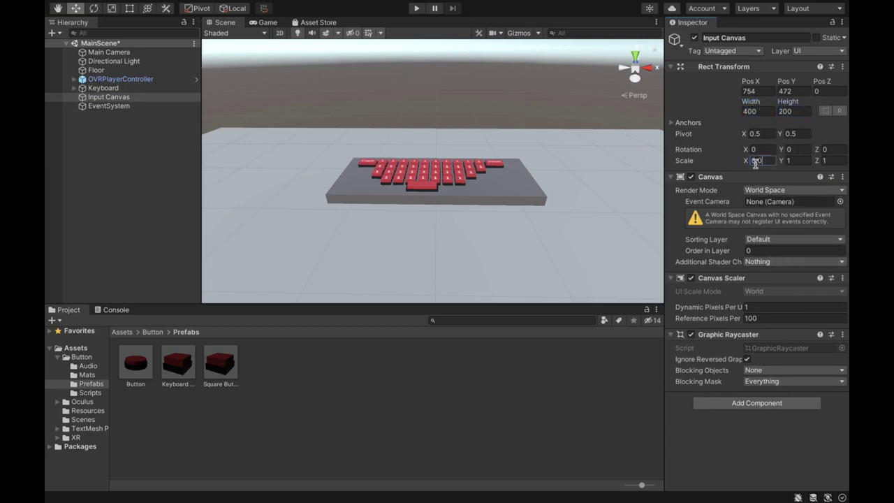
pyautogui.write('01')
pyautogui.press('Return')
pyautogui.write('0.0001')
pyautogui.press('Tab')
# - Add a UI image named BG to the Input Canvas with a width of 400 and a height of 200
pyautogui.rightClick(126, 100)
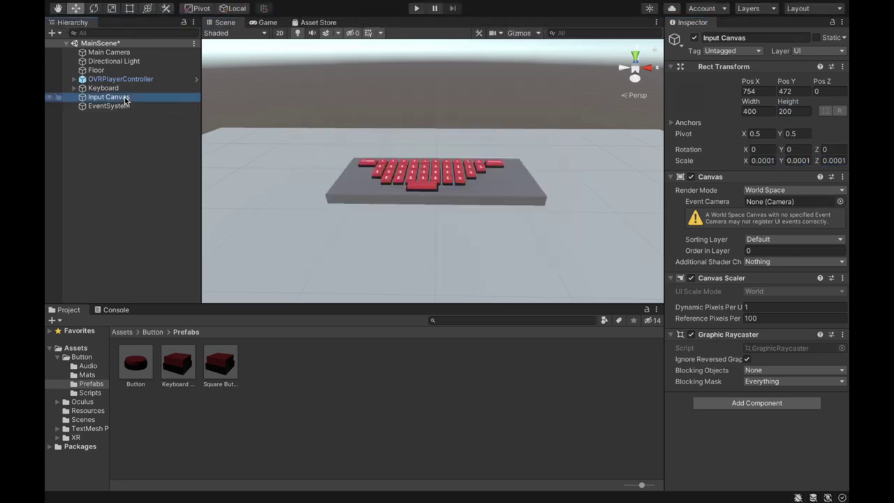
pyautogui.moveTo(186, 325)
pyautogui.click(263, 322)
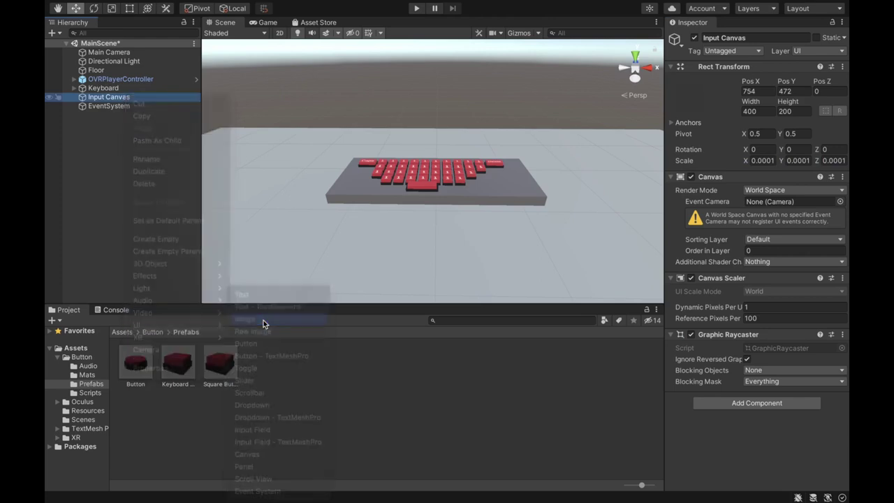
pyautogui.write('BG')
pyautogui.press('Return')
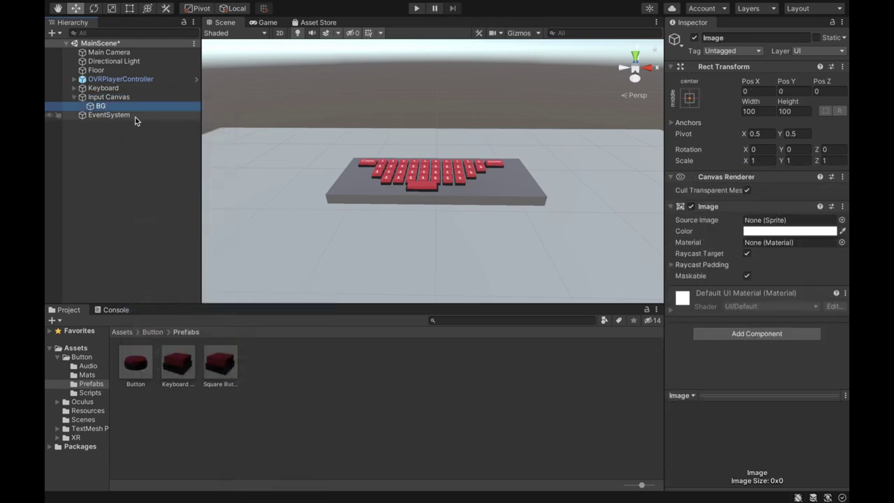
pyautogui.click(755, 112)
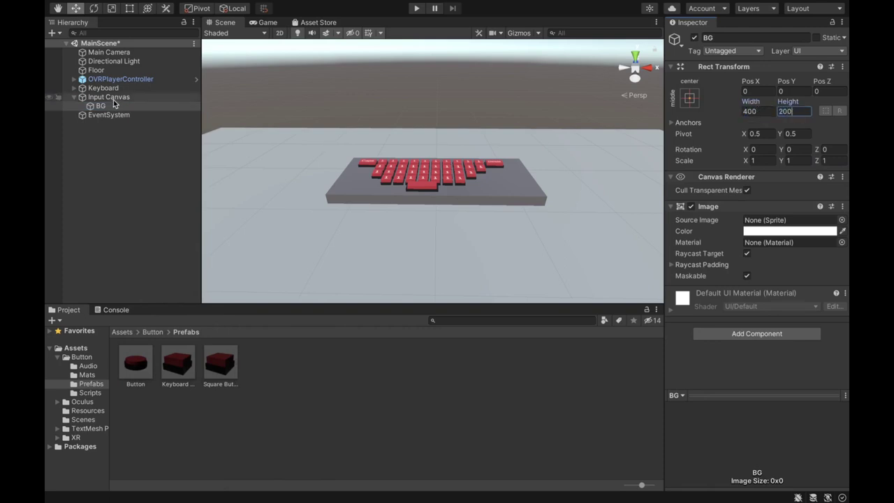
# - Reset the Input Canvas's X and Y positions to 0
pyautogui.click(113, 98)
pyautogui.click(763, 93)
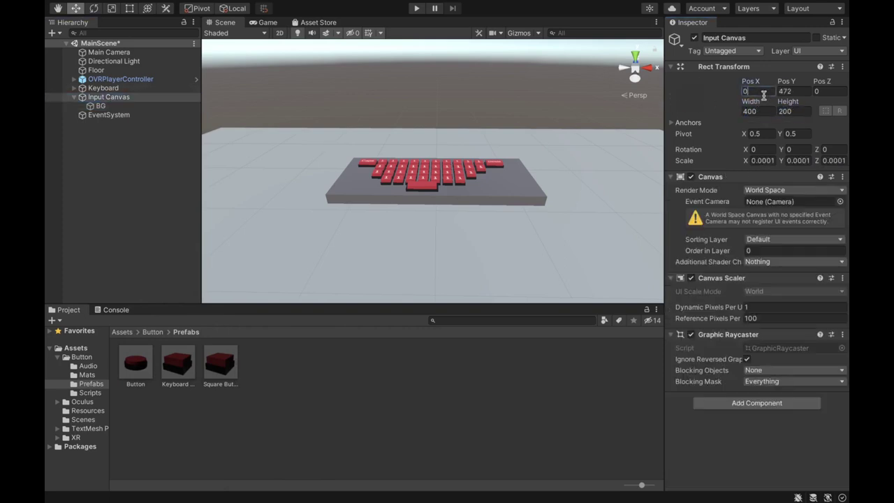
pyautogui.doubleClick(136, 97)
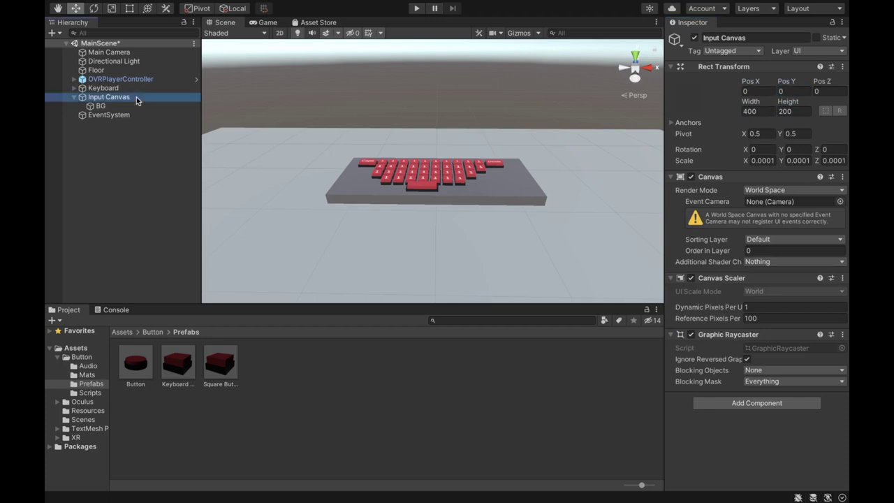
pyautogui.press('q')
pyautogui.scroll(-5, 469, 155)
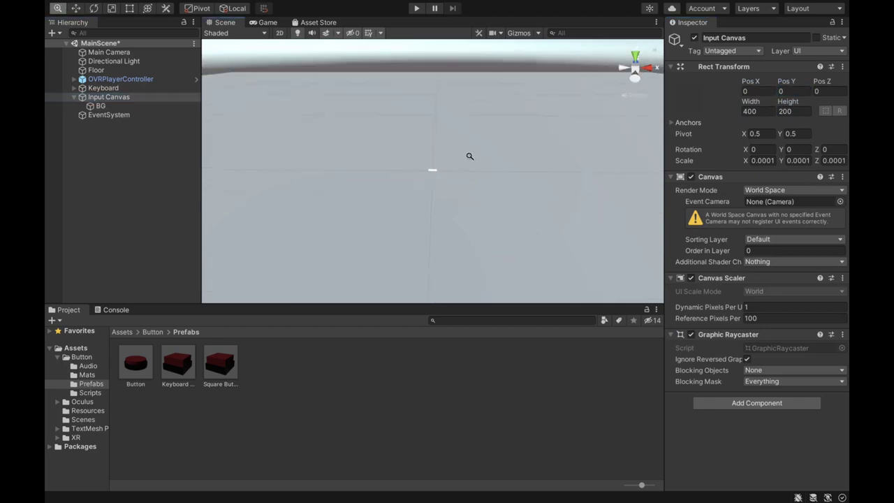
# - Set the Input Canvas's Y position to 1 and its scale to 0.001 on all axes
pyautogui.press('Tab')
pyautogui.press('Tab')
pyautogui.press('Tab')
pyautogui.press('Tab')
pyautogui.press('Tab')
pyautogui.press('Tab')
pyautogui.press('Tab')
pyautogui.press('Tab')
pyautogui.press('Tab')
pyautogui.write('0.001')
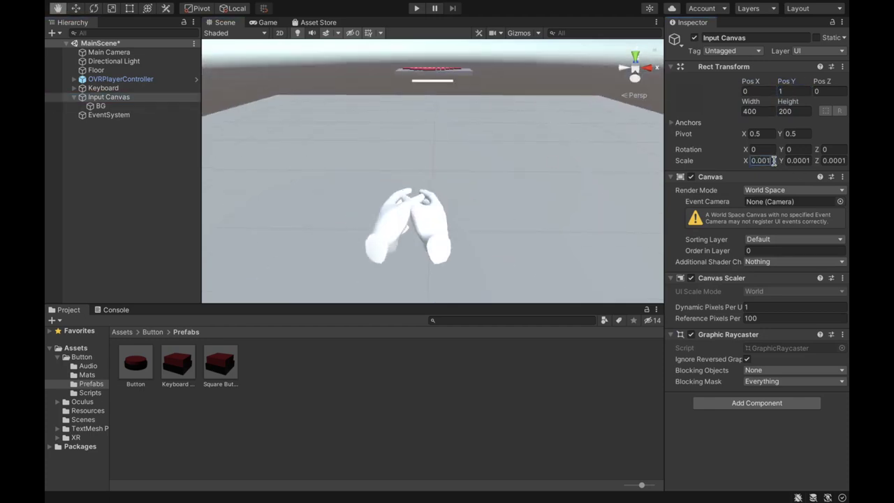
pyautogui.press('Tab')
pyautogui.write('0.001')
pyautogui.press('Tab')
pyautogui.write('0.001')
# - Move the Input Canvas above and behind the keyboard, to about Y 1.257 and Z 1.384
pyautogui.keyDown('alt'); pyautogui.moveTo(348, 148); pyautogui.dragTo(366, 119); pyautogui.keyUp('alt')
pyautogui.press('w')
pyautogui.moveTo(462, 171); pyautogui.dragTo(616, 83)
pyautogui.press('f')
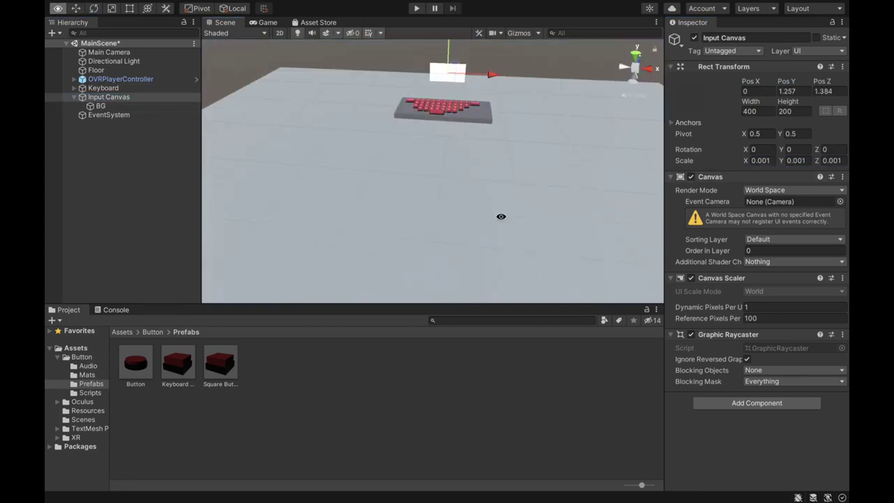
# - Set the BG image's source image to the dialog sprite
pyautogui.click(154, 106)
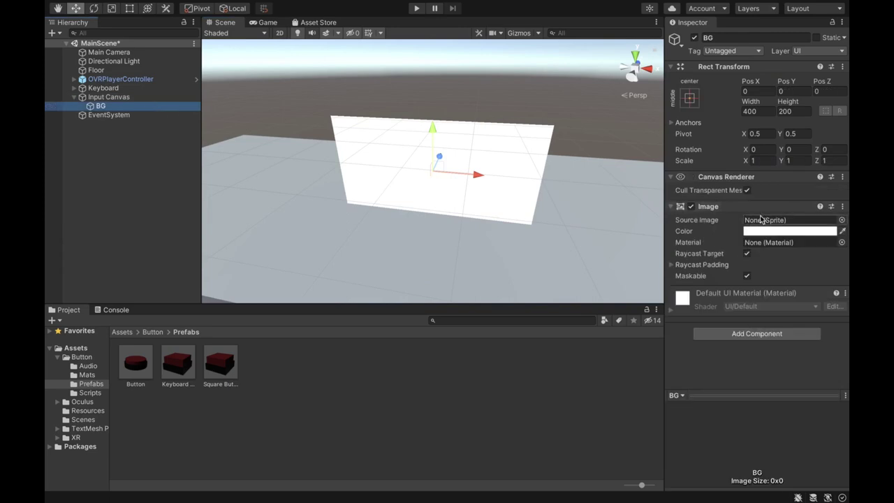
pyautogui.click(840, 223)
pyautogui.doubleClick(564, 267)
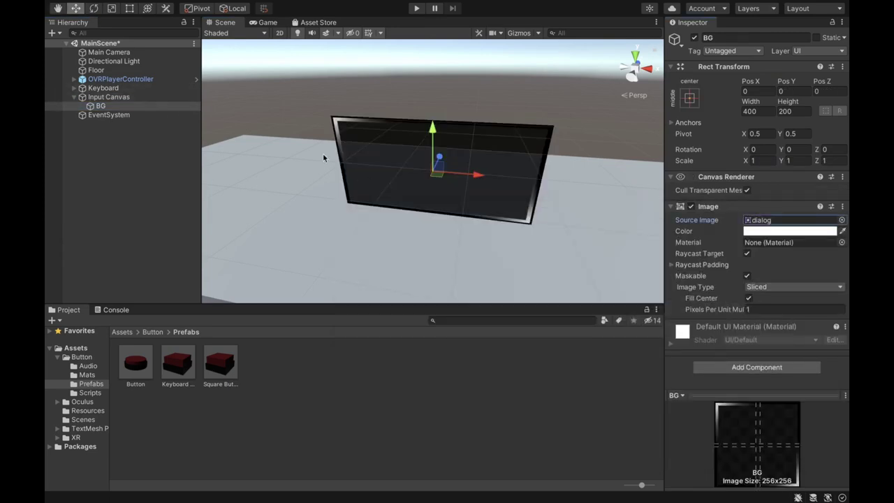
# - Set the Input Canvas's X and Y scale to 0.003
pyautogui.moveTo(323, 152); pyautogui.dragTo(363, 167, button='right')
pyautogui.click(137, 103)
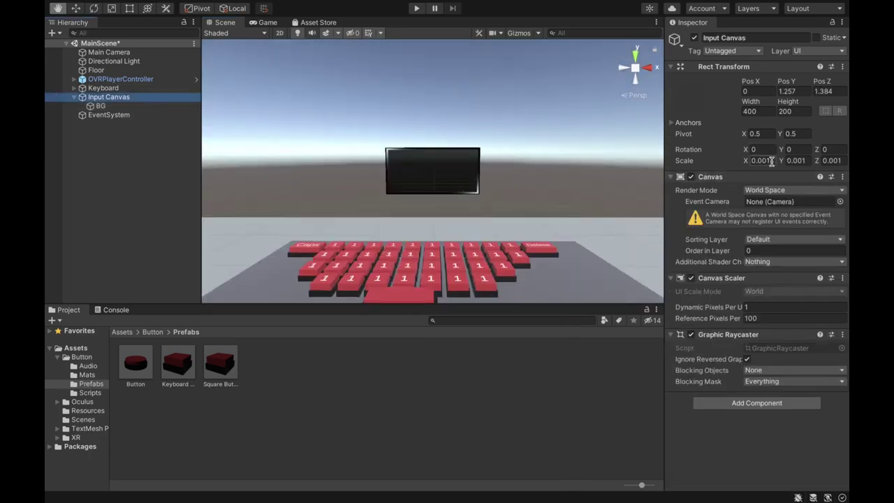
pyautogui.doubleClick(138, 97)
pyautogui.keyDown('alt'); pyautogui.moveTo(377, 231); pyautogui.dragTo(512, 175); pyautogui.keyUp('alt')
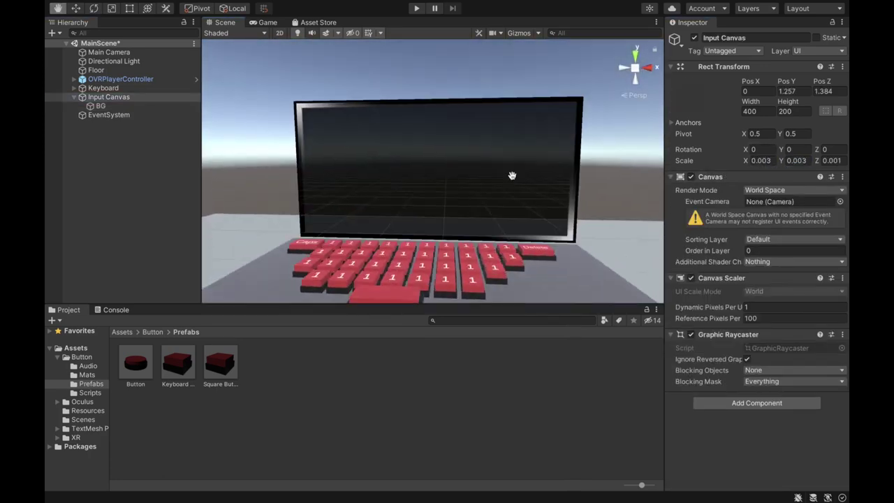
# - Add a TextMeshPro input field to the Input Canvas and name it Input Field
pyautogui.click(109, 102)
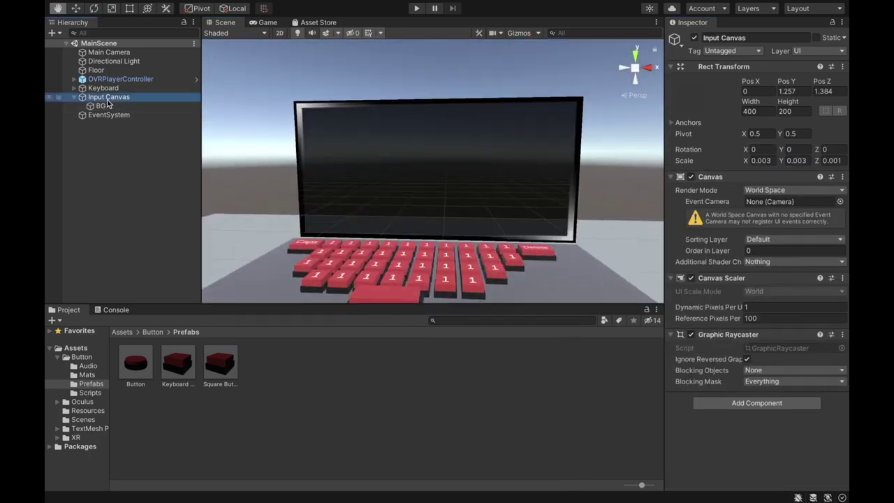
pyautogui.rightClick(109, 101)
pyautogui.moveTo(185, 328)
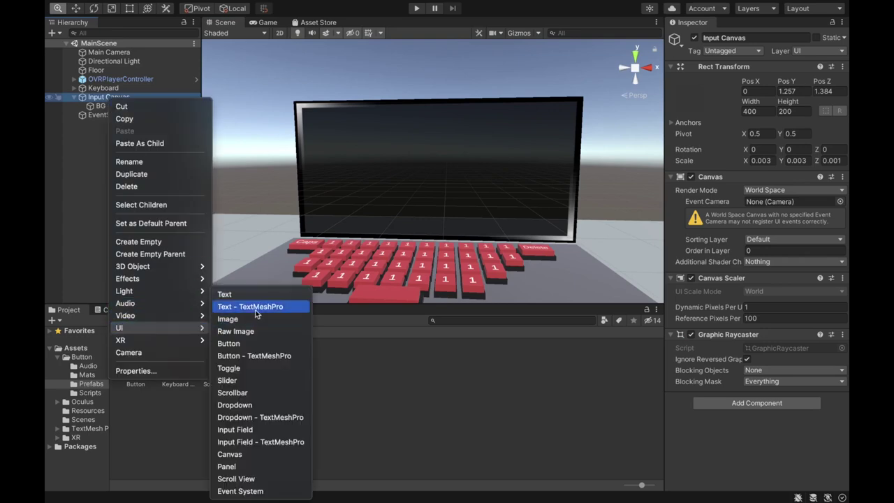
pyautogui.click(272, 442)
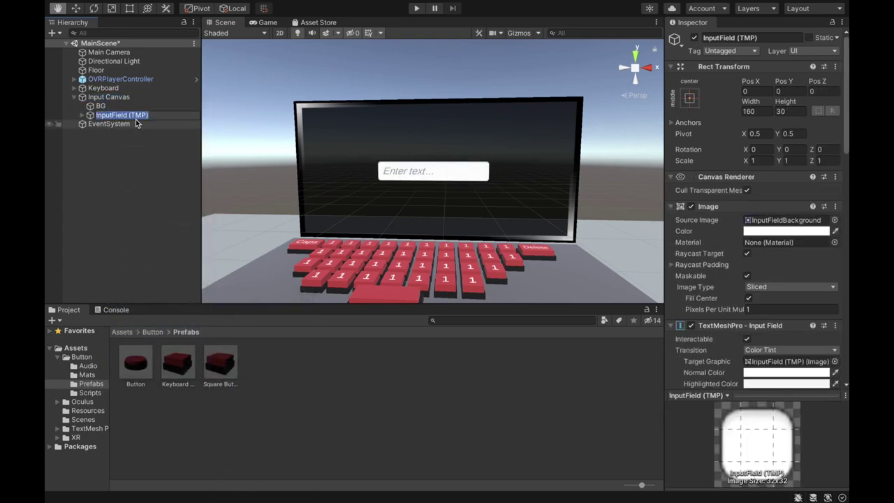
pyautogui.write('Inp')
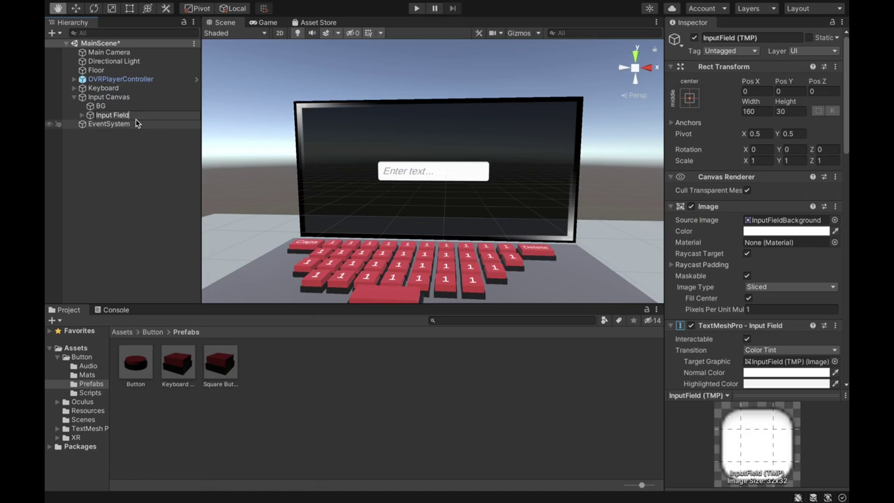
pyautogui.write('ut Field')
pyautogui.press('Return')
pyautogui.keyDown('alt'); pyautogui.moveTo(419, 136); pyautogui.dragTo(347, 153); pyautogui.keyUp('alt')
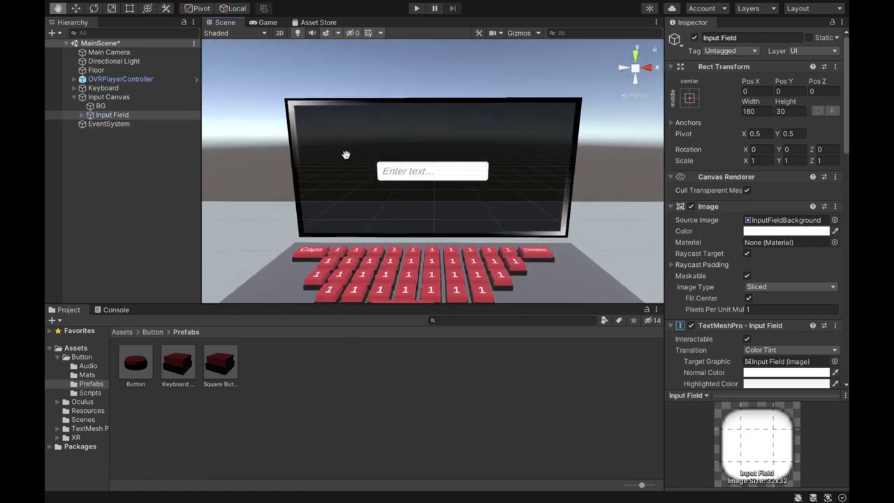
# - Assign the Input Field object to the Keyboard script's Input Field reference and save the scene
pyautogui.click(116, 89)
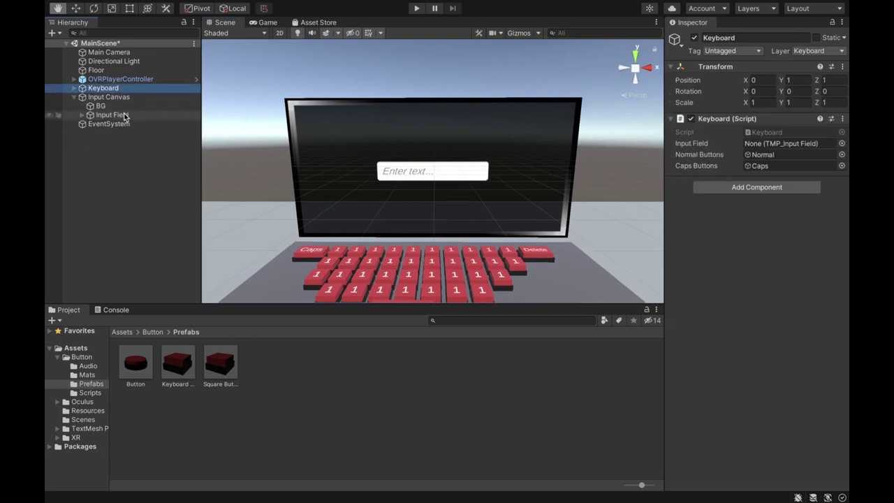
pyautogui.moveTo(115, 114); pyautogui.dragTo(773, 144)
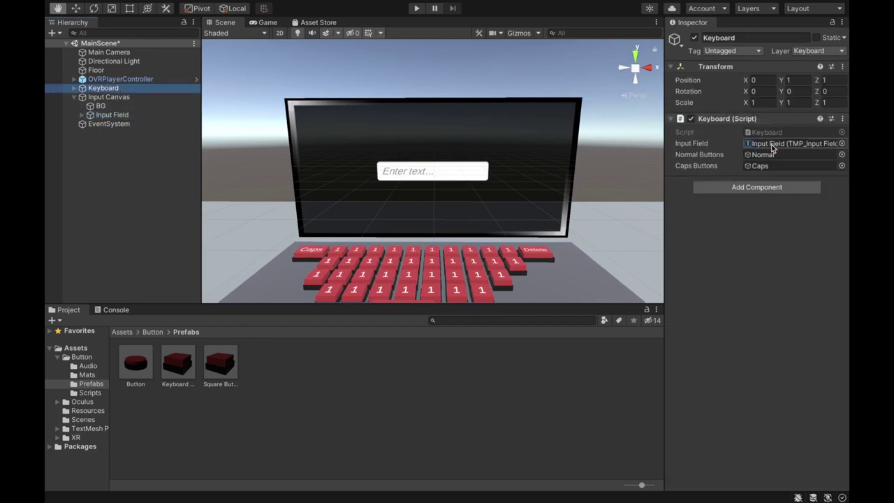
pyautogui.hotkey('ctrl', 's')
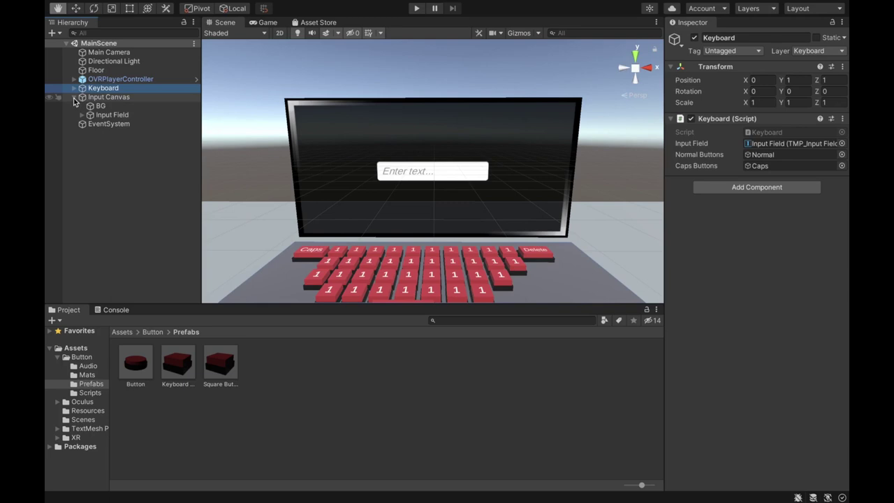
# - Delete the EventSystem object from the scene
pyautogui.click(74, 98)
pyautogui.click(102, 107)
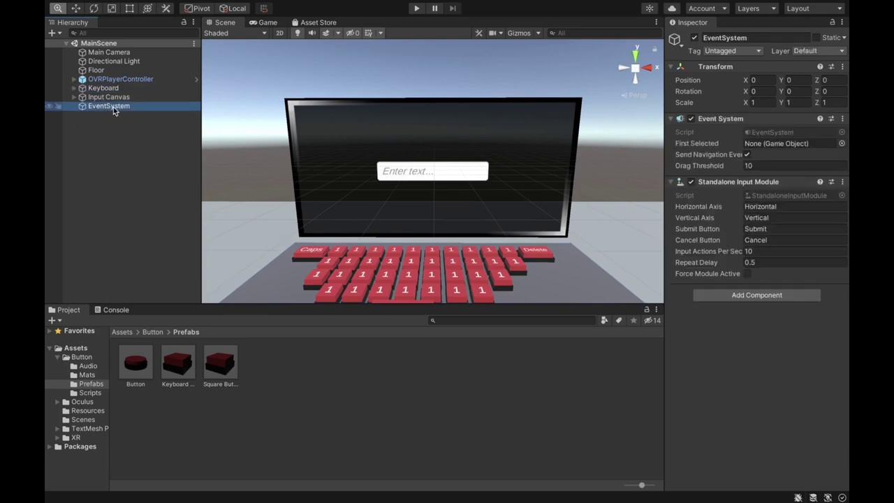
pyautogui.rightClick(113, 106)
pyautogui.click(139, 194)
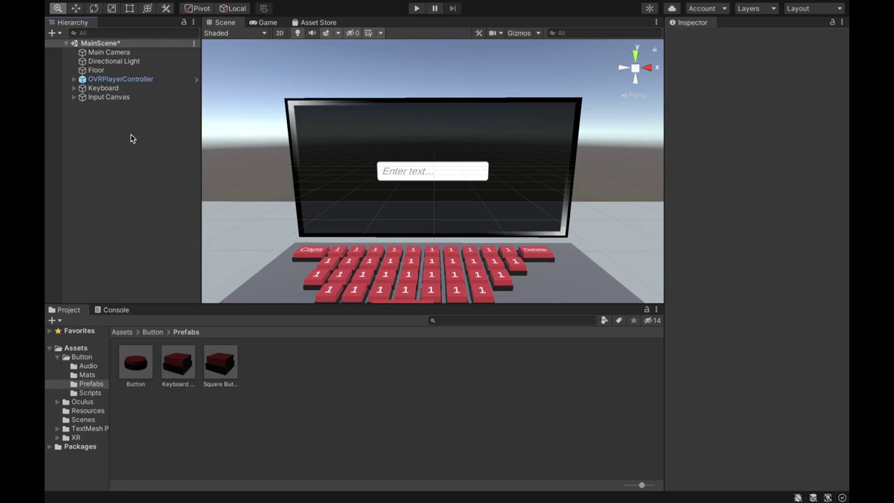
# - Assign CustomHandLeft and CustomHandRight under OVRPlayerController to the Hands layer, including all their children
pyautogui.click(74, 79)
pyautogui.click(82, 98)
pyautogui.click(90, 106)
pyautogui.click(98, 150)
pyautogui.click(97, 178)
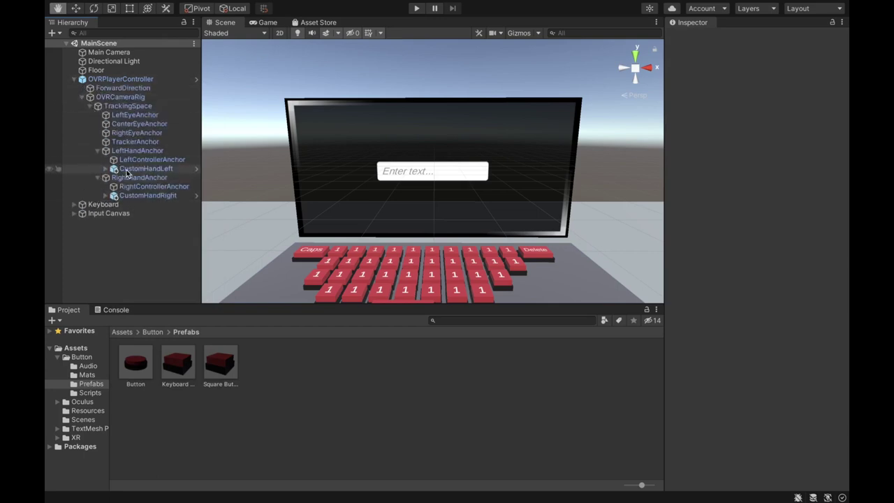
pyautogui.click(146, 168)
pyautogui.keyDown('super'); pyautogui.click(148, 195); pyautogui.keyUp('super')
pyautogui.click(821, 50)
pyautogui.click(810, 70)
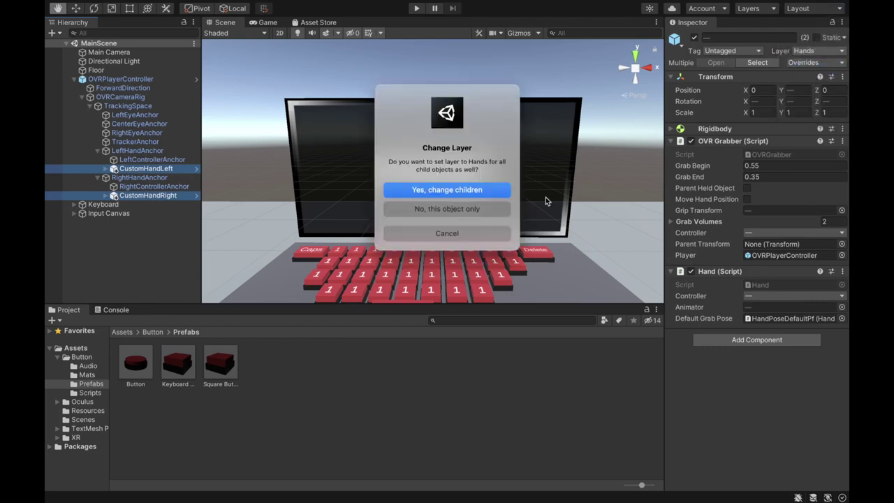
pyautogui.press('Return')
# - Expand CustomHandLeft's skeleton hierarchy down to the hands:b_l_index3 bone and select that bone
pyautogui.click(146, 168)
pyautogui.click(107, 168)
pyautogui.doubleClick(171, 169)
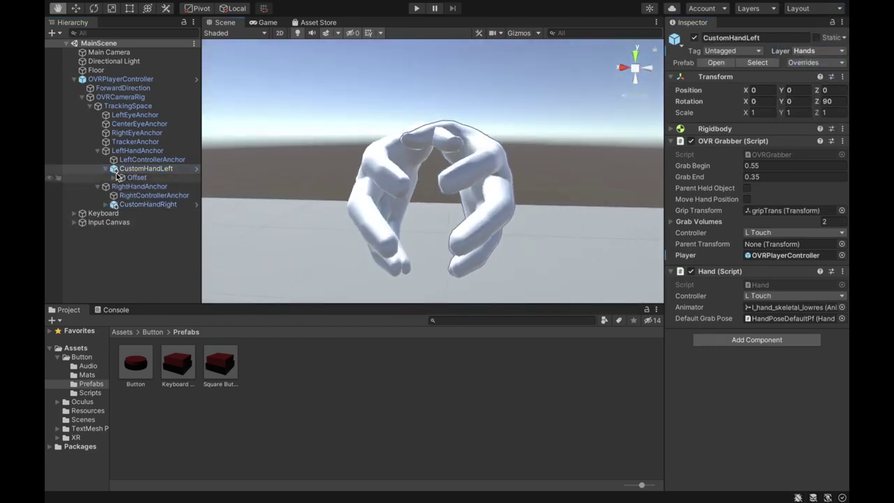
pyautogui.press('Down')
pyautogui.press('Right')
pyautogui.press('Down')
pyautogui.press('Down')
pyautogui.press('Down')
pyautogui.press('Right')
pyautogui.press('Down')
pyautogui.press('Down')
pyautogui.press('Right')
pyautogui.press('Down')
pyautogui.press('Right')
pyautogui.moveTo(201, 209); pyautogui.dragTo(234, 209)
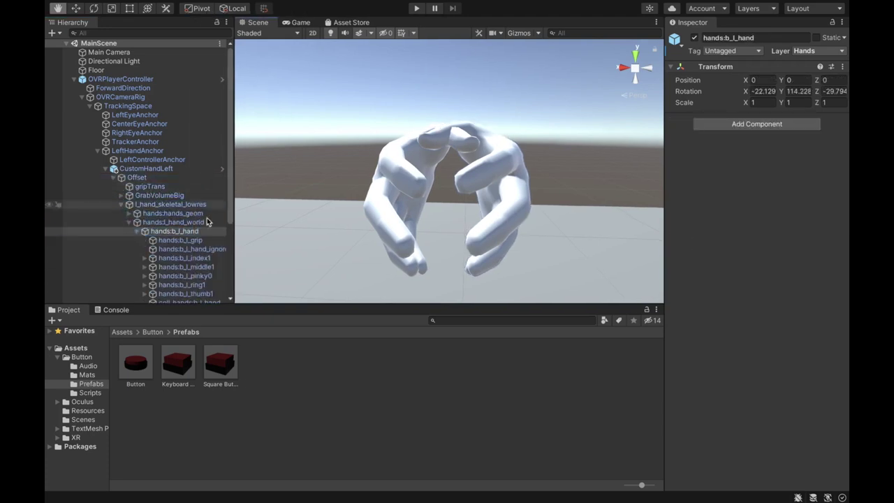
pyautogui.scroll(-3, 202, 202)
pyautogui.press('Down')
pyautogui.press('Down')
pyautogui.press('Down')
pyautogui.press('Right')
pyautogui.press('Down')
pyautogui.press('Right')
pyautogui.press('Down')
pyautogui.press('Right')
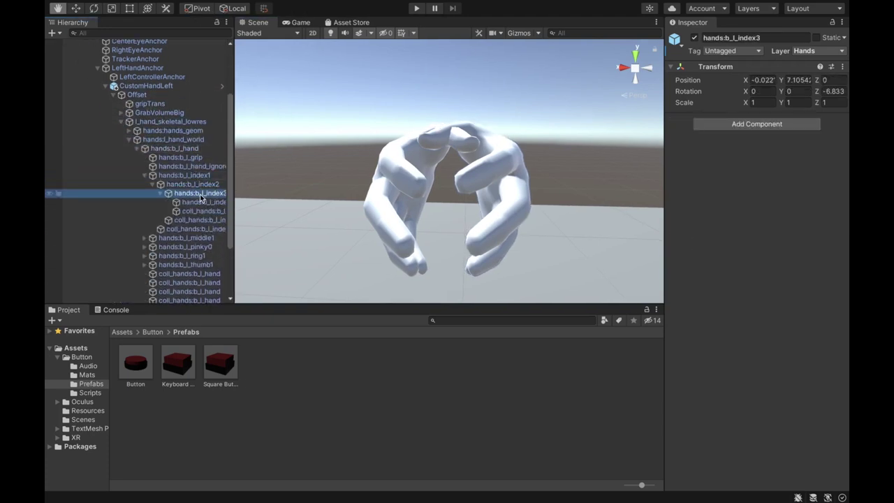
# - Add a 3D sphere as a child of hands:b_l_index3 and name it Typing Sphere Left
pyautogui.rightClick(201, 195)
pyautogui.click(198, 197)
pyautogui.rightClick(198, 196)
pyautogui.moveTo(249, 378)
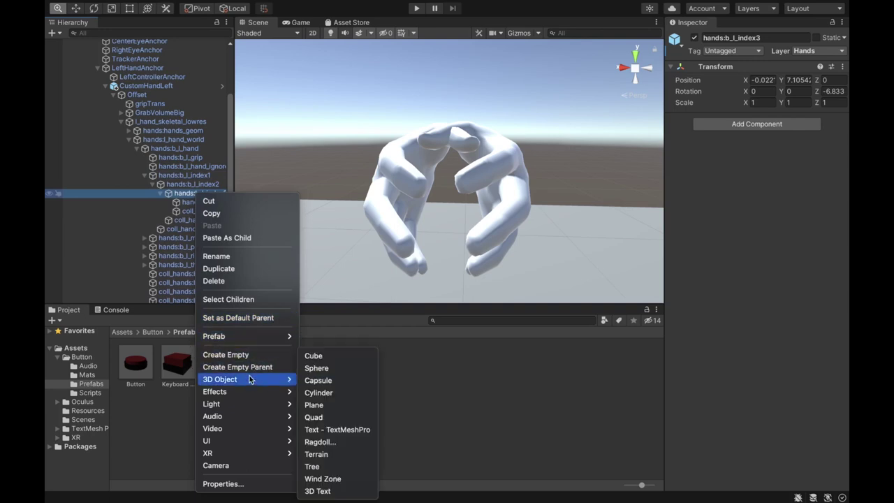
pyautogui.click(334, 368)
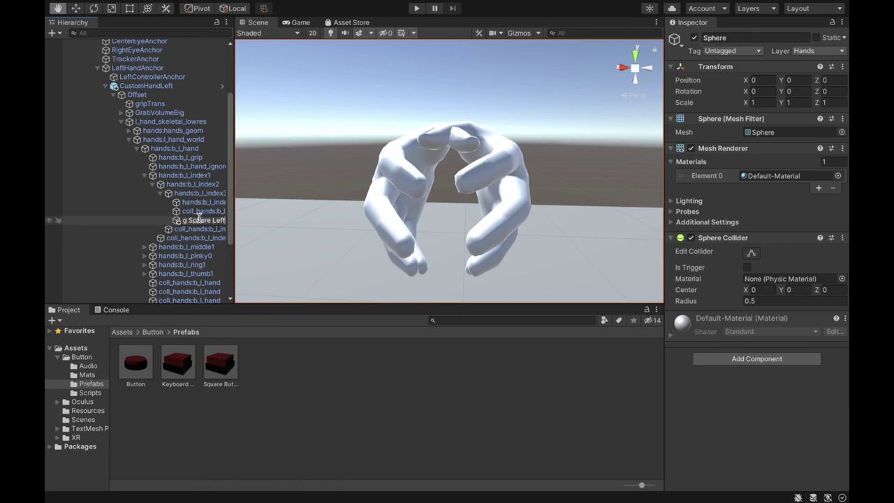
pyautogui.write('Typing Sphere Left')
pyautogui.press('Return')
# - Set Typing Sphere Left's scale to 0.01 on all axes
pyautogui.moveTo(234, 213); pyautogui.dragTo(253, 212)
pyautogui.click(758, 102)
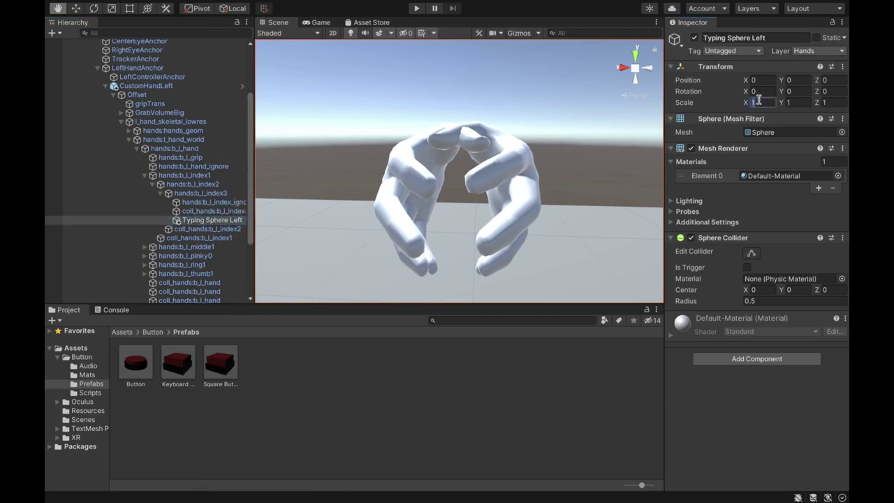
pyautogui.write('0.01')
pyautogui.press('Tab')
pyautogui.write('0.01')
pyautogui.press('Tab')
pyautogui.write('0.01')
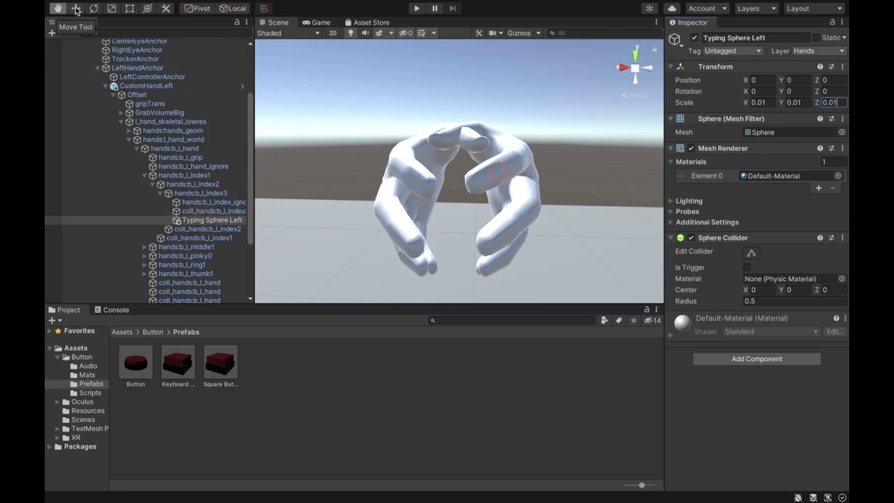
# - Apply the BlackMaterial from the Button/Mats folder to Typing Sphere Left
pyautogui.click(122, 331)
pyautogui.doubleClick(136, 364)
pyautogui.doubleClick(178, 362)
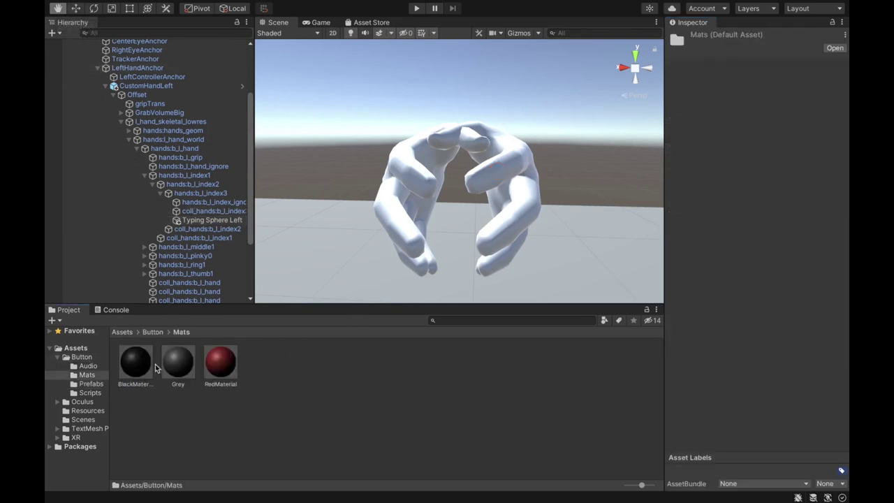
pyautogui.moveTo(135, 363); pyautogui.dragTo(210, 222)
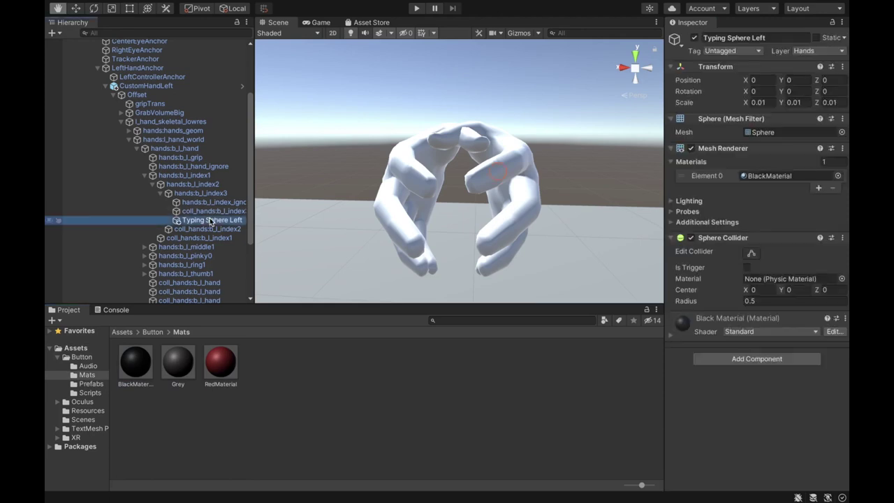
# - Move Typing Sphere Left to the tip of the index finger, about X -0.026, and assign it to the Typing Hands layer
pyautogui.click(75, 9)
pyautogui.moveTo(519, 163); pyautogui.dragTo(501, 198)
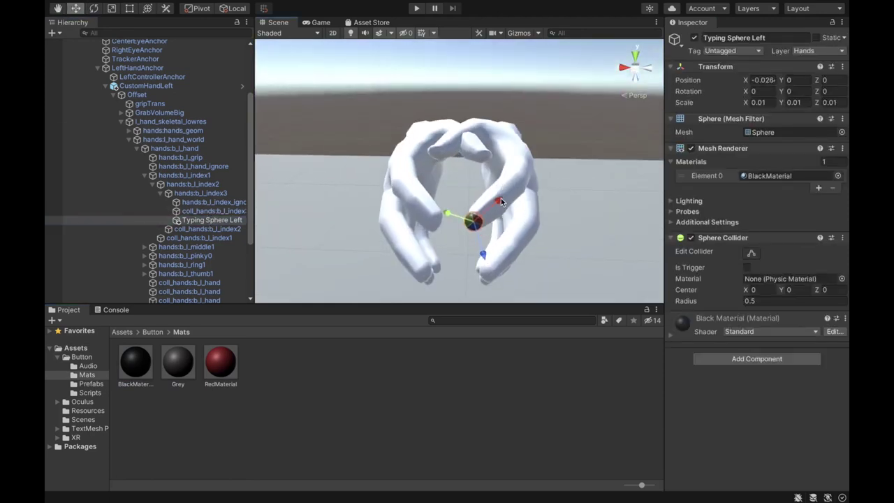
pyautogui.click(212, 222)
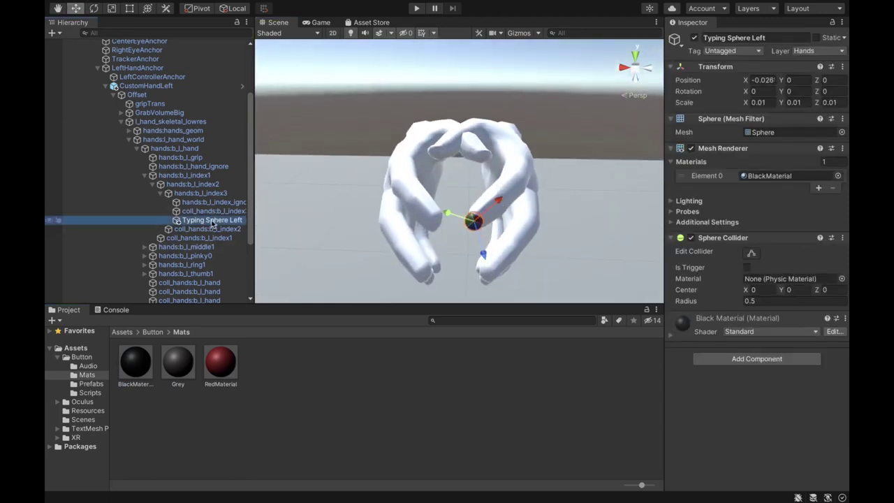
pyautogui.click(819, 51)
pyautogui.click(810, 90)
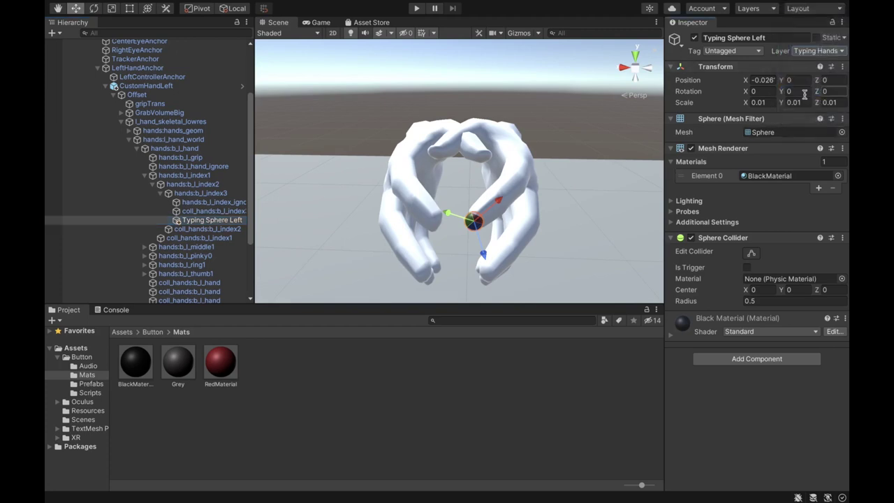
# - Deactivate the Typing Sphere Left object and collapse the CustomHandLeft hierarchy
pyautogui.click(209, 210)
pyautogui.click(209, 220)
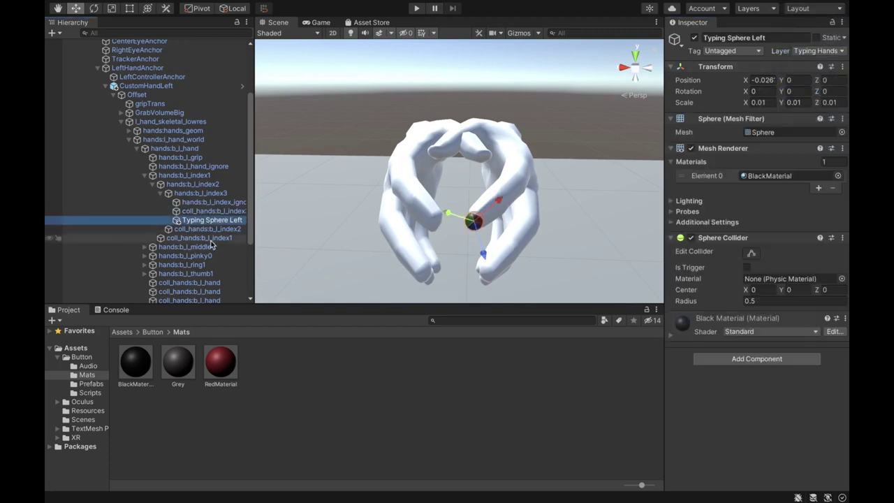
pyautogui.click(106, 85)
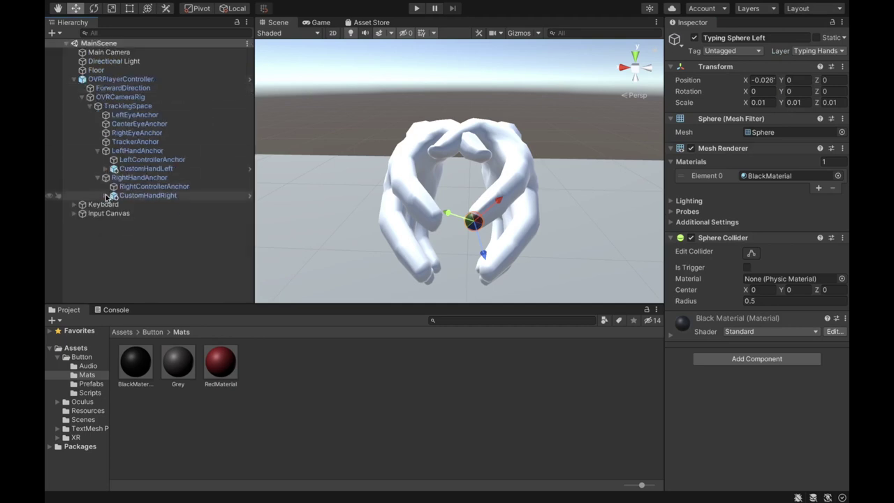
pyautogui.click(105, 169)
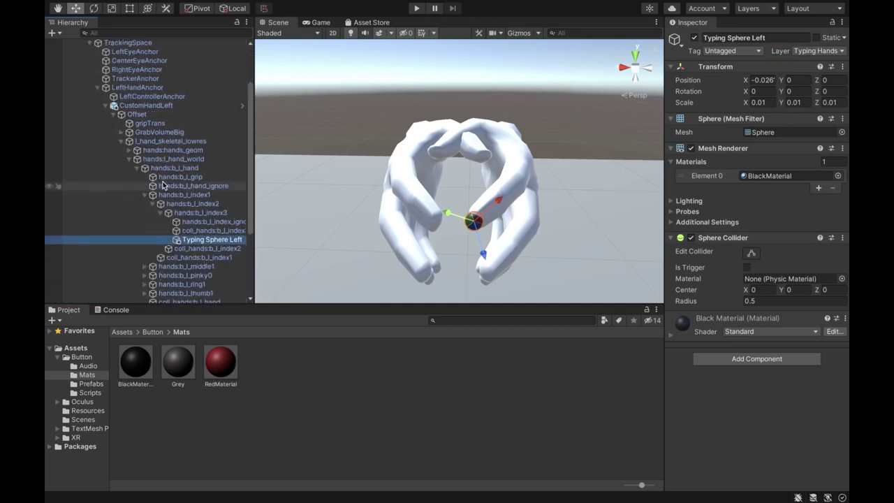
pyautogui.click(693, 37)
pyautogui.click(106, 57)
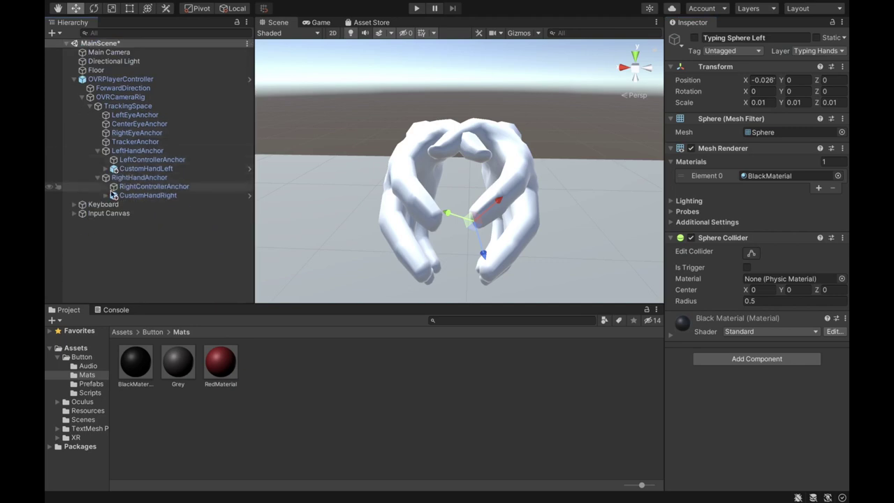
# - Expand CustomHandRight's skeleton hierarchy down to the hands:b_r_index3 bone and select that bone
pyautogui.click(106, 196)
pyautogui.click(113, 203)
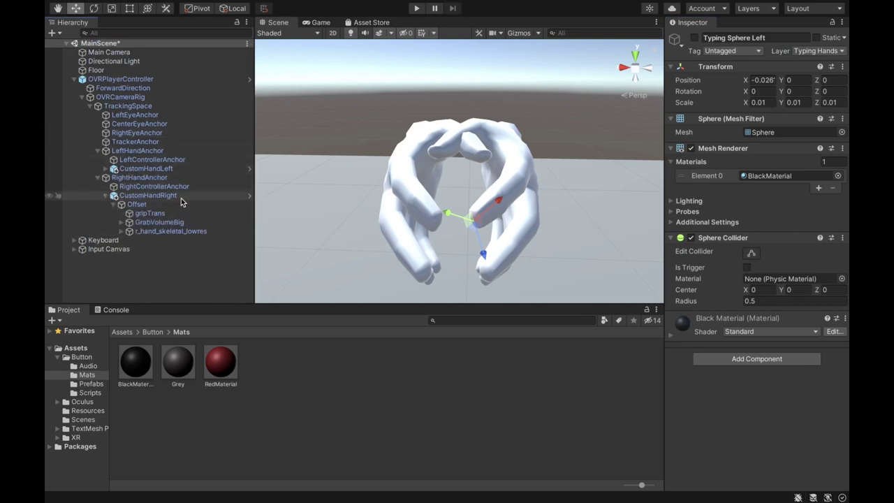
pyautogui.click(124, 233)
pyautogui.press('Right')
pyautogui.press('Right')
pyautogui.press('Down')
pyautogui.press('Right')
pyautogui.press('Right')
pyautogui.press('Right')
pyautogui.press('Right')
pyautogui.press('Down')
pyautogui.press('Down')
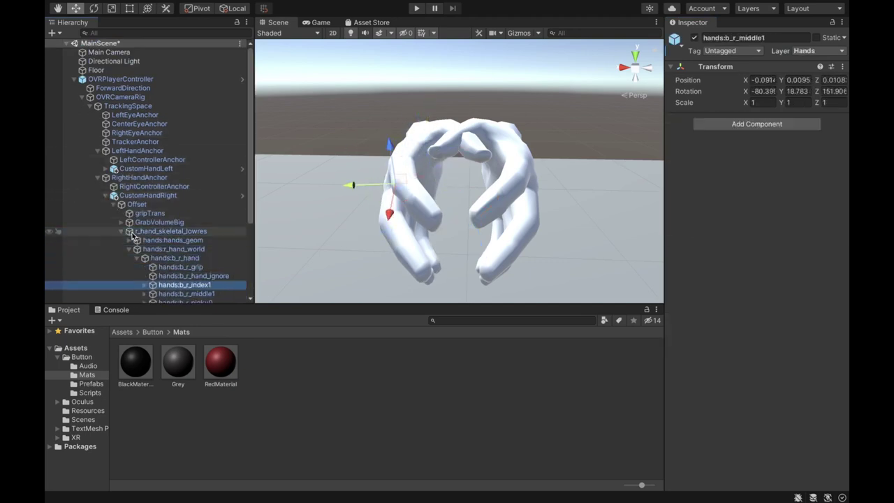
pyautogui.press('Right')
pyautogui.press('Down')
pyautogui.press('Right')
pyautogui.press('Down')
pyautogui.press('Right')
pyautogui.press('Down')
pyautogui.click(216, 137)
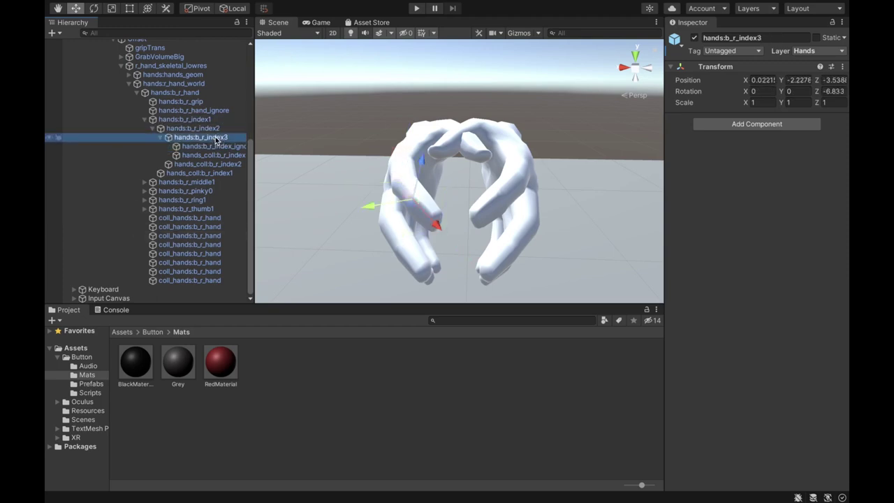
# - Create a 3D sphere as a child of the hands:b_r_index3 bone and name it Typing Sphere Right
pyautogui.rightClick(212, 140)
pyautogui.moveTo(279, 323)
pyautogui.click(337, 332)
pyautogui.write('Typing Sphere Ri')
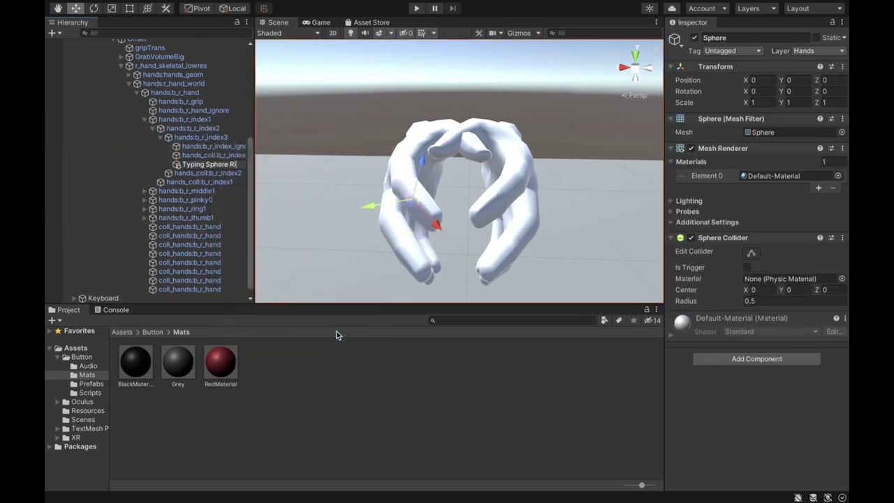
pyautogui.write('ght')
pyautogui.press('Return')
# - Scale Typing Sphere Right to 0.01 on all axes and move it to the index fingertip at X 0.027
pyautogui.click(765, 104)
pyautogui.write('0.01')
pyautogui.press('Tab')
pyautogui.write('0.01')
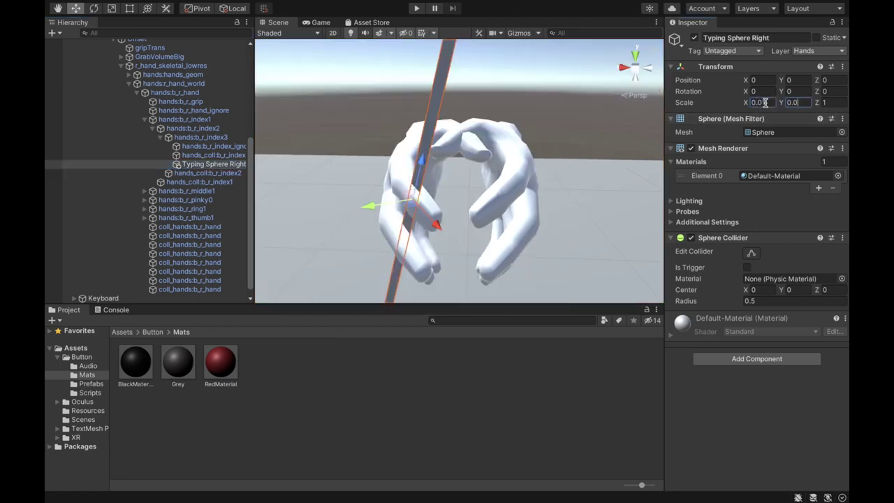
pyautogui.press('Tab')
pyautogui.write('0.01')
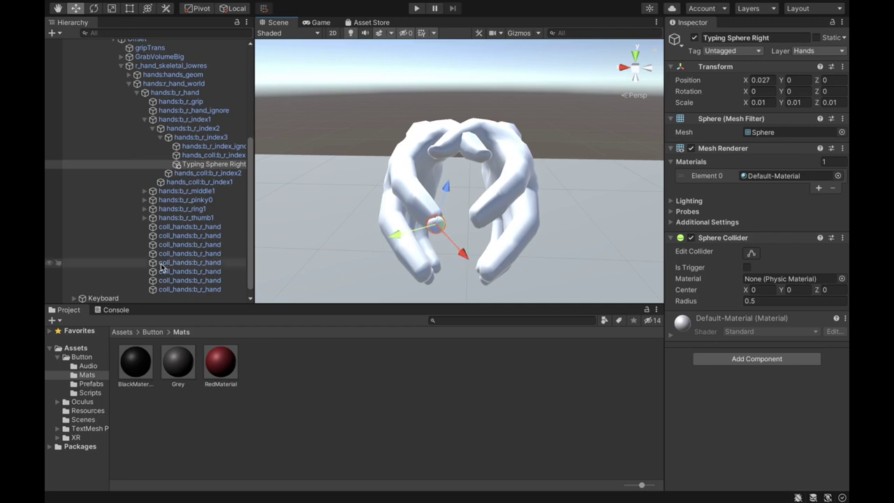
# - Apply BlackMaterial to Typing Sphere Right and assign the sphere to the Typing Hands layer
pyautogui.moveTo(193, 165); pyautogui.dragTo(194, 165)
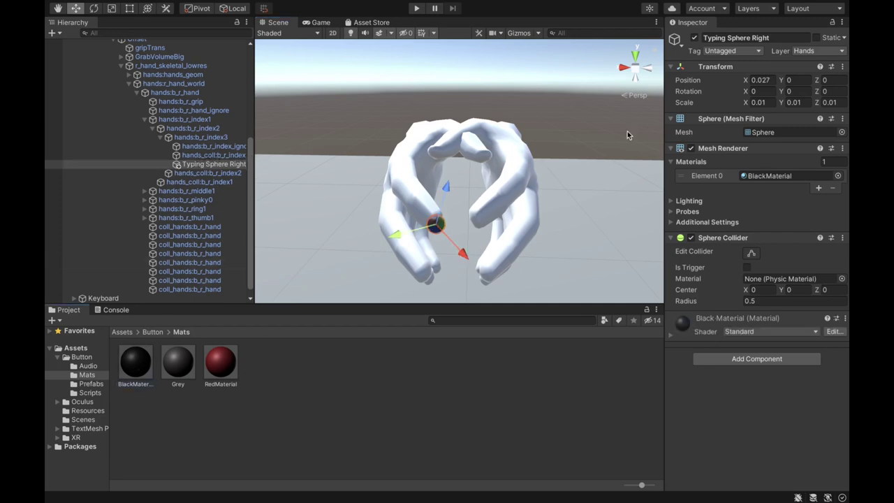
pyautogui.click(828, 52)
pyautogui.click(824, 90)
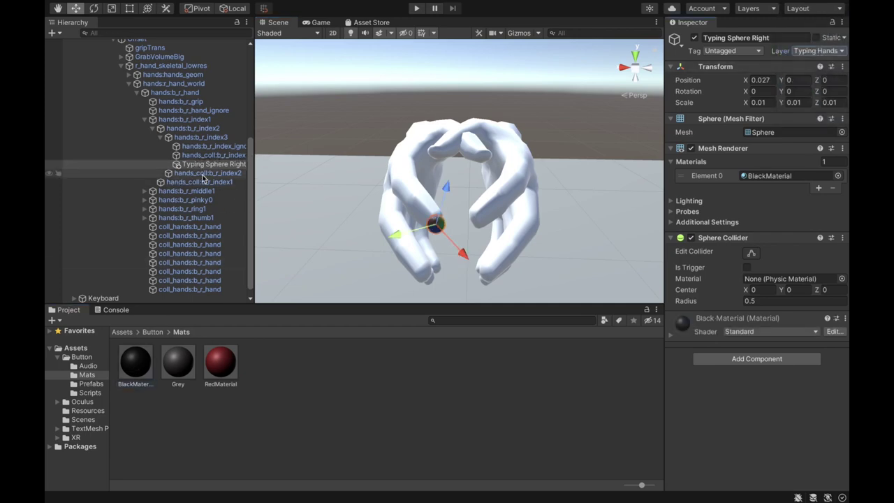
# - Deactivate Typing Sphere Right and assign it as the Right Typing Hand in the Keyboard's Typing Area script
pyautogui.click(193, 165)
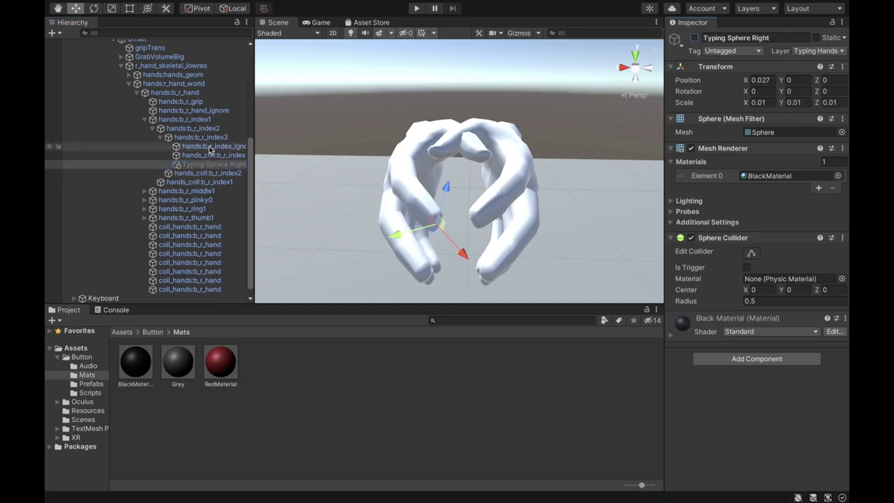
pyautogui.scroll(-1, 182, 209)
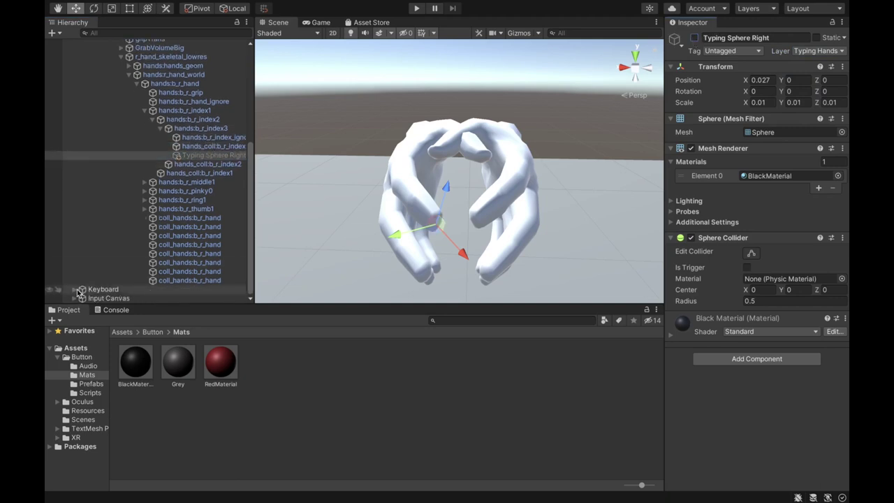
pyautogui.click(74, 289)
pyautogui.click(143, 289)
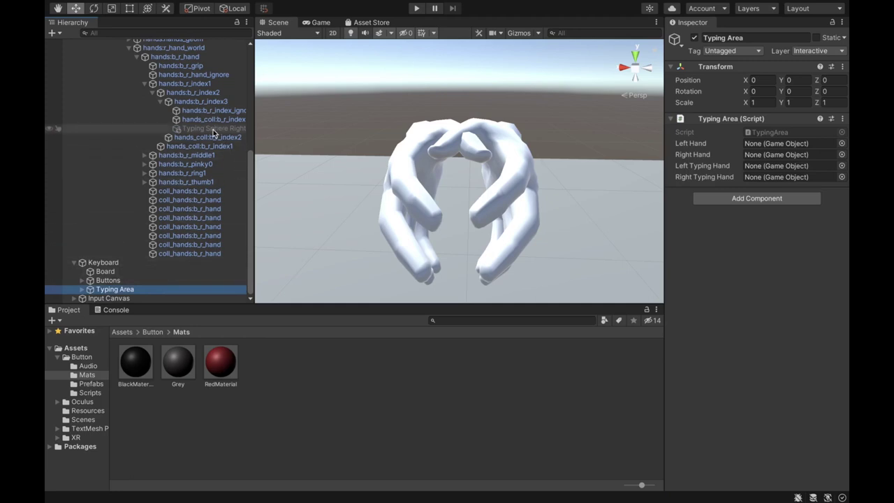
pyautogui.moveTo(203, 130); pyautogui.dragTo(722, 248)
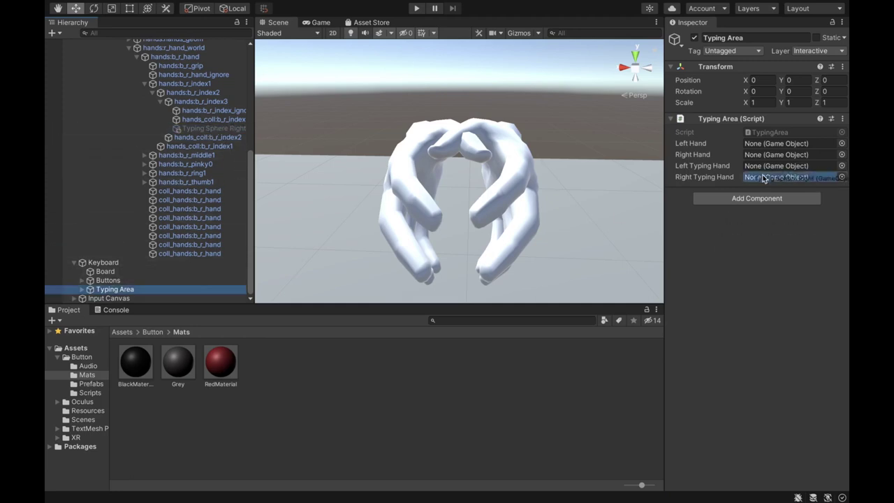
pyautogui.moveTo(774, 178); pyautogui.dragTo(773, 178)
# - Assign CustomHandRight as the Right Hand and CustomHandLeft as the Left Hand in the Typing Area script
pyautogui.scroll(5, 137, 178)
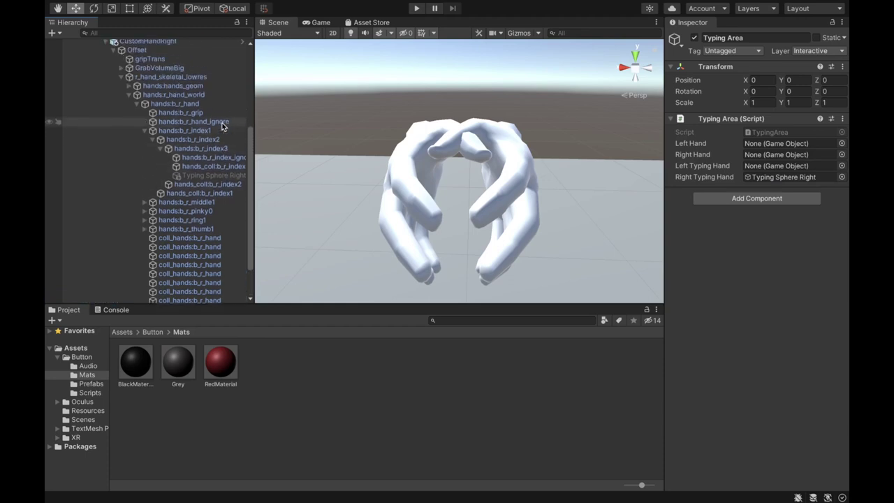
pyautogui.click(105, 146)
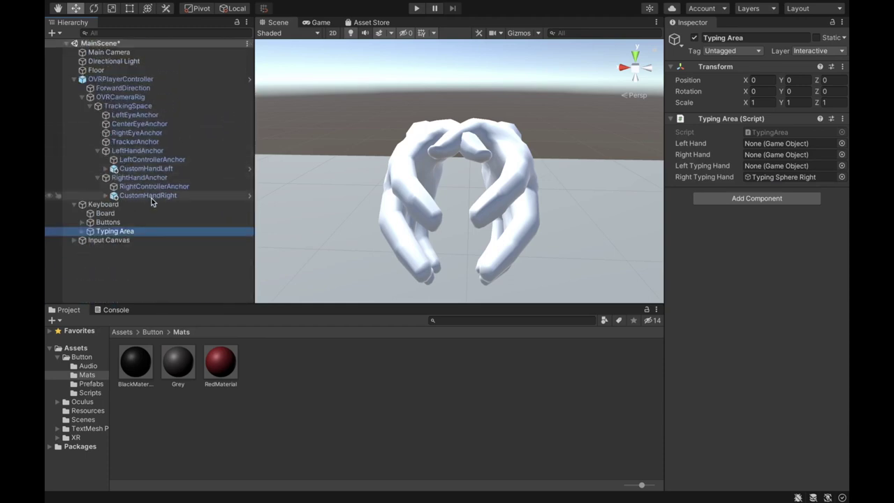
pyautogui.moveTo(157, 195); pyautogui.dragTo(775, 154)
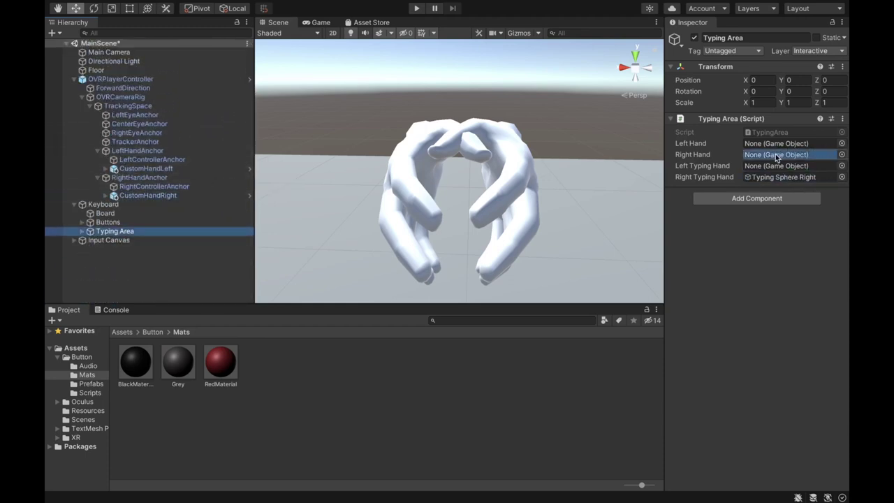
pyautogui.moveTo(129, 169); pyautogui.dragTo(633, 148)
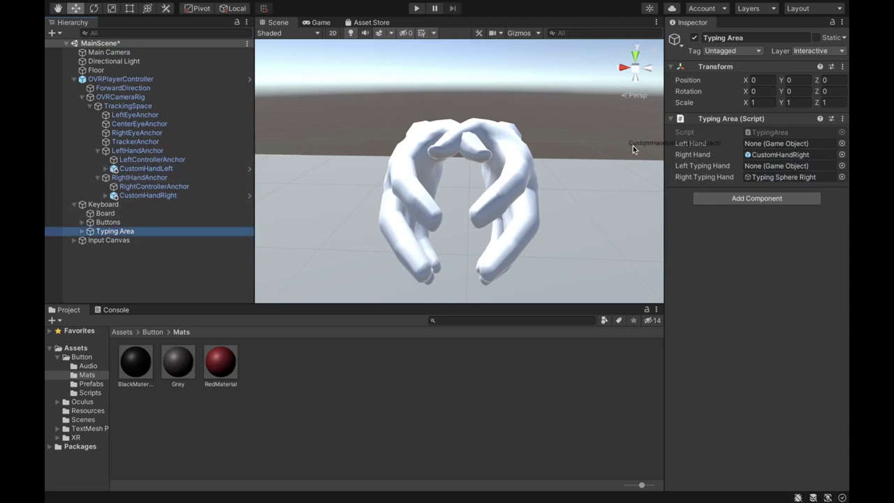
# - Assign Typing Sphere Left from CustomHandLeft's index finger as the Left Typing Hand in the Typing Area script
pyautogui.keyDown('alt'); pyautogui.click(106, 169); pyautogui.keyUp('alt')
pyautogui.scroll(-8, 178, 224)
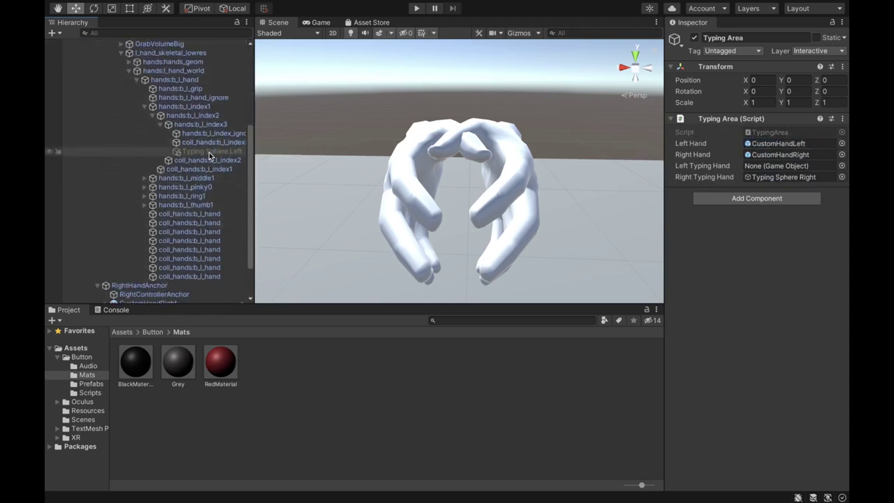
pyautogui.moveTo(204, 151); pyautogui.dragTo(755, 188)
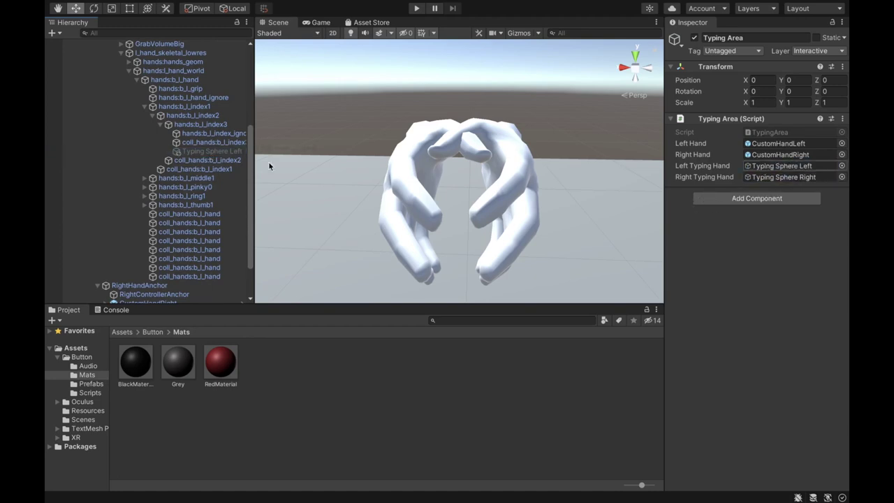
# - Collapse the OVRPlayerController and Keyboard hierarchies and save the scene
pyautogui.scroll(8, 101, 145)
pyautogui.keyDown('alt'); pyautogui.click(105, 144); pyautogui.keyUp('alt')
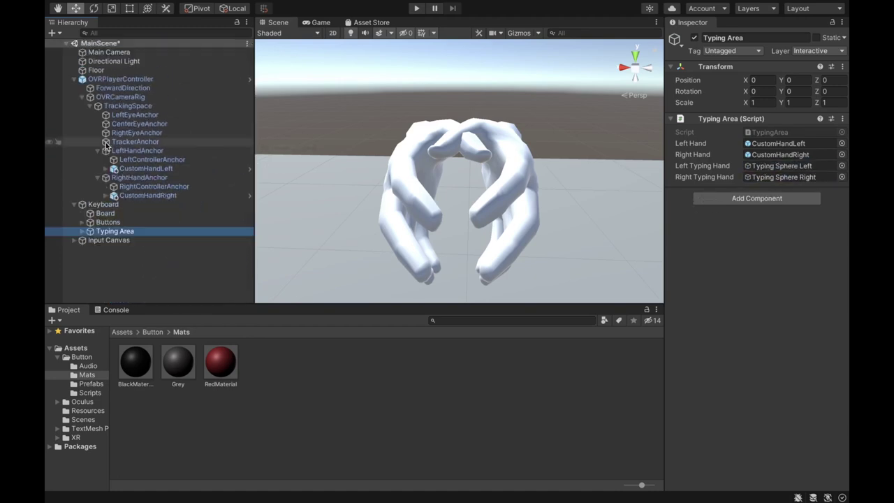
pyautogui.click(98, 150)
pyautogui.click(97, 159)
pyautogui.click(89, 105)
pyautogui.click(81, 97)
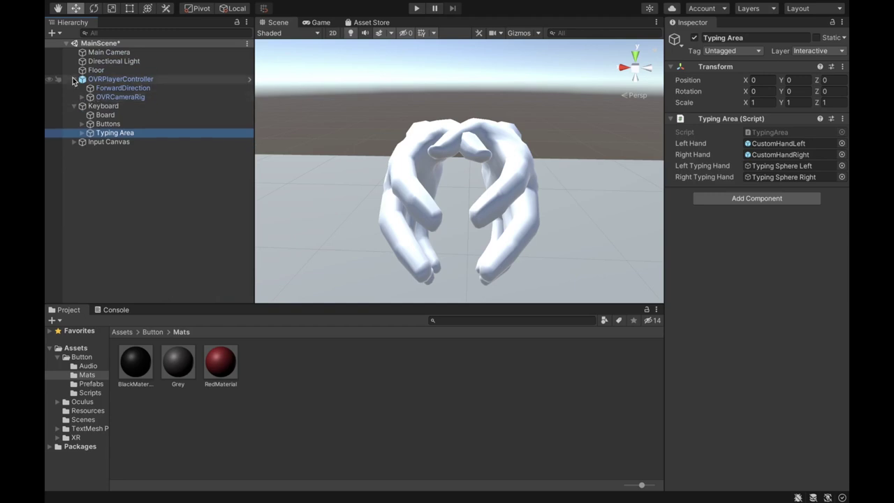
pyautogui.click(74, 80)
pyautogui.click(158, 154)
pyautogui.click(74, 88)
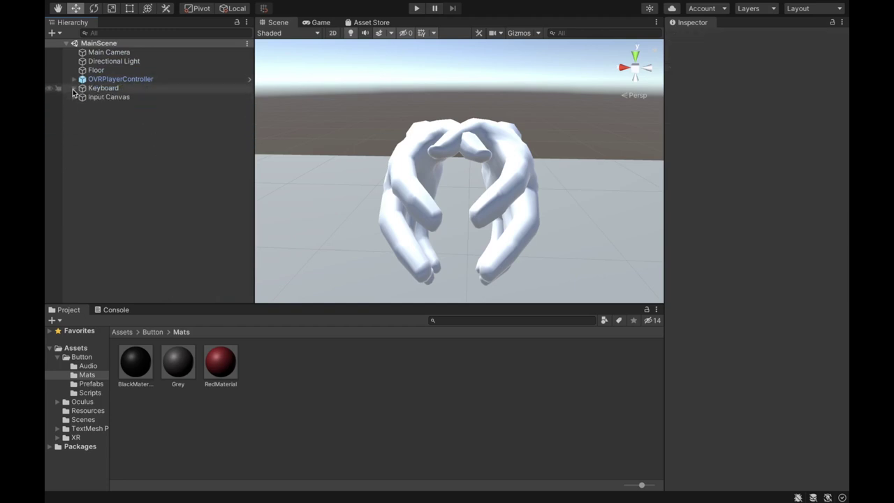
# - Tilt the Keyboard object to an X rotation of -30 and reposition it at Y 0.977, Z 1.013
pyautogui.keyDown('alt'); pyautogui.moveTo(564, 100); pyautogui.dragTo(379, 154); pyautogui.keyUp('alt')
pyautogui.doubleClick(114, 88)
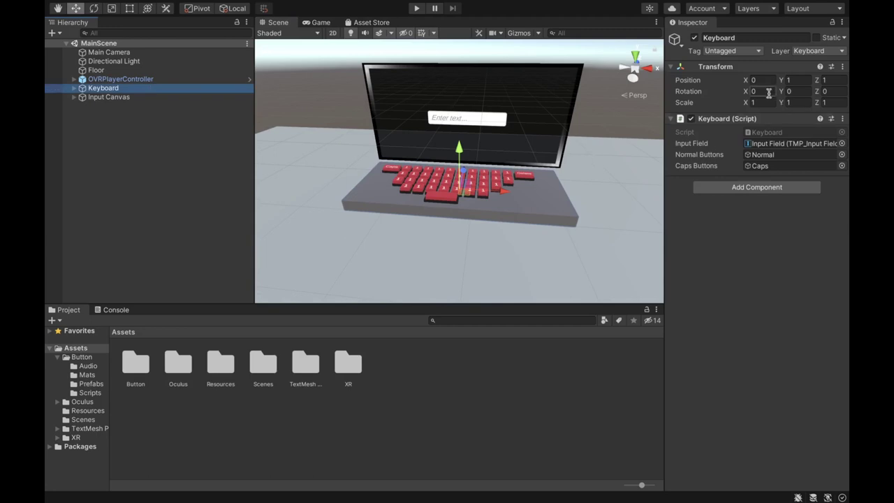
pyautogui.write('-30')
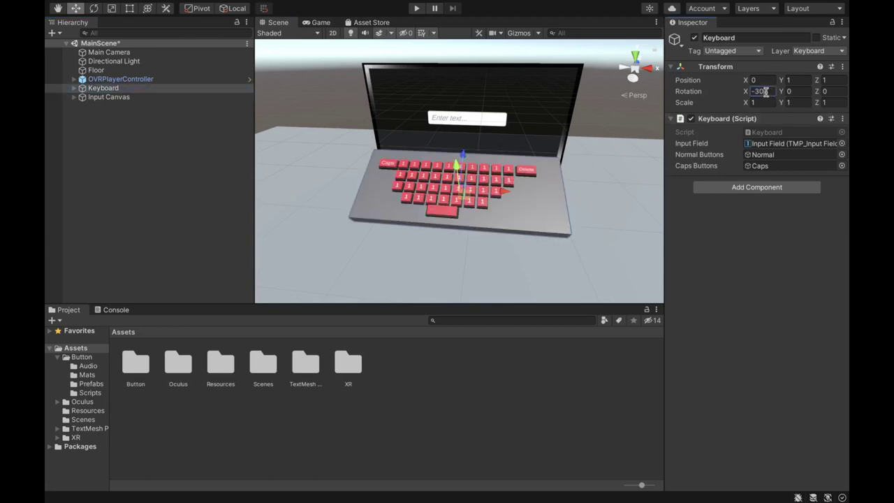
pyautogui.keyDown('alt'); pyautogui.moveTo(472, 100); pyautogui.dragTo(498, 150); pyautogui.keyUp('alt')
# - Deactivate the Caps object inside the Keyboard's Buttons group and collapse the group
pyautogui.click(75, 89)
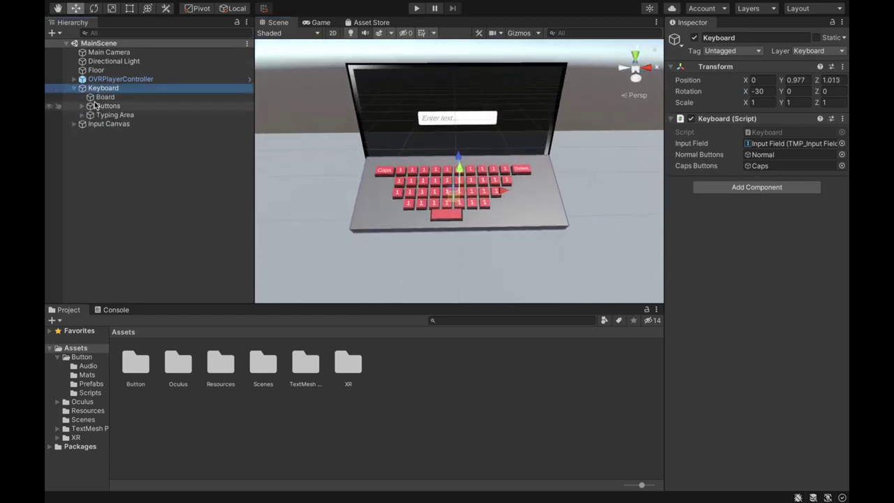
pyautogui.click(83, 106)
pyautogui.click(113, 132)
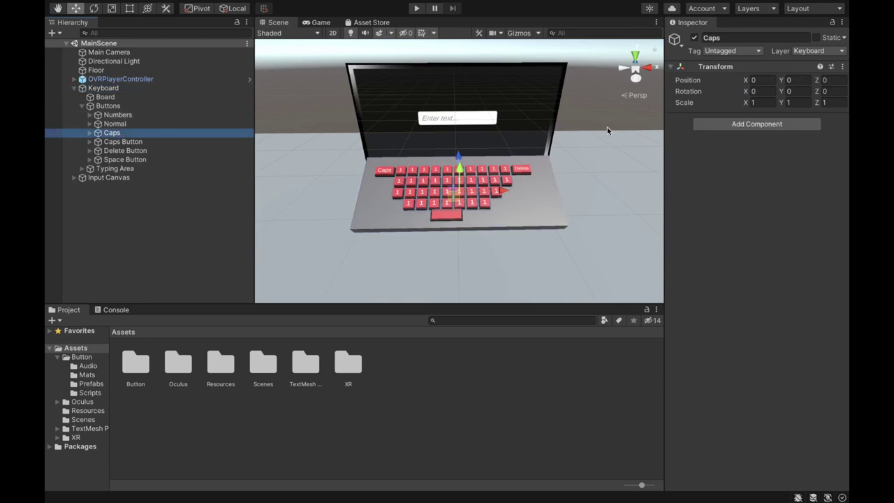
pyautogui.click(694, 38)
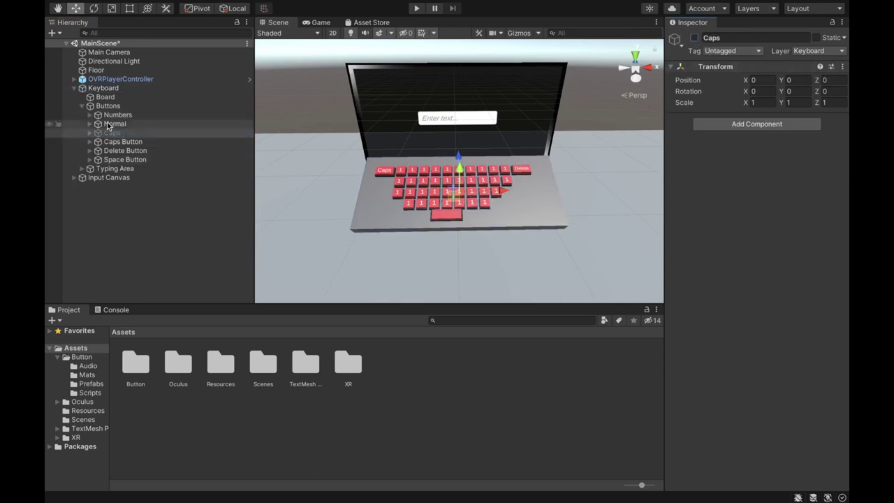
pyautogui.click(82, 106)
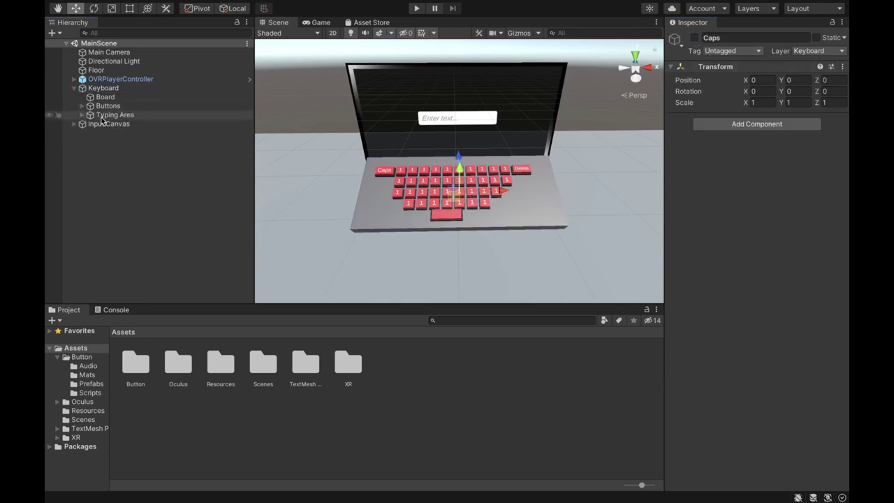
# - Add a Rigidbody to Typing Area with Use Gravity off and Is Kinematic on, and save the scene
pyautogui.click(97, 115)
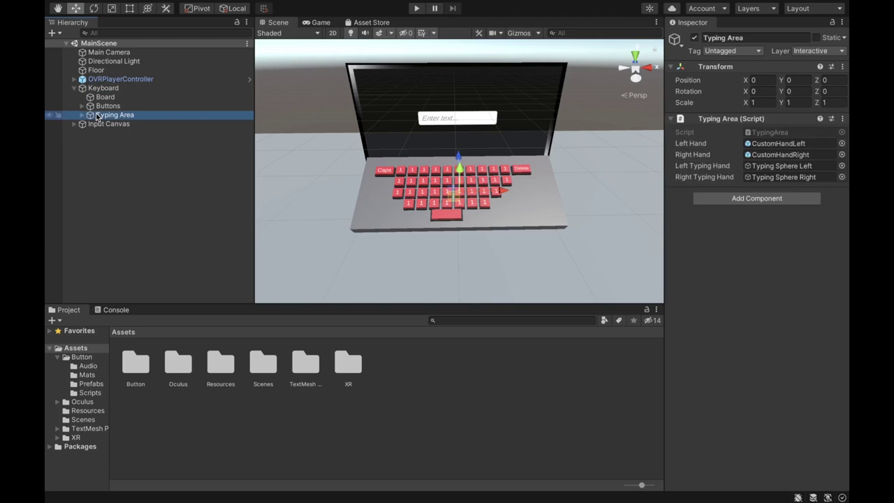
pyautogui.click(756, 198)
pyautogui.write('rigid')
pyautogui.press('Return')
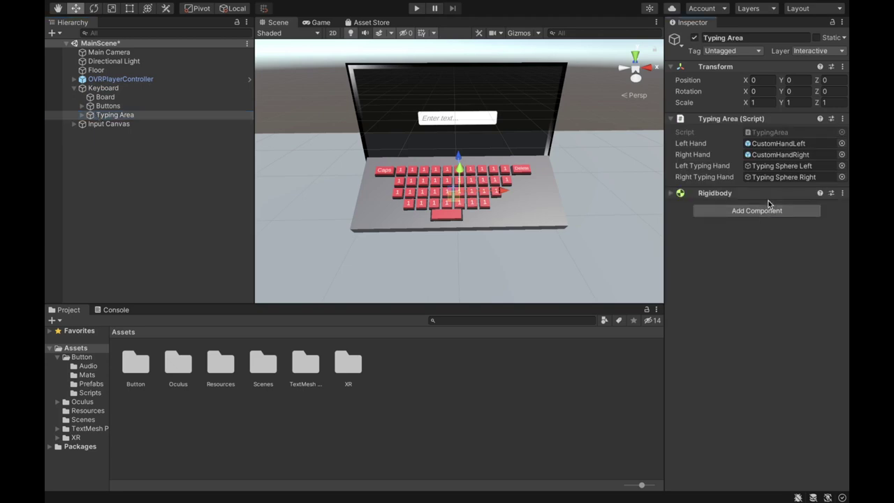
pyautogui.click(672, 195)
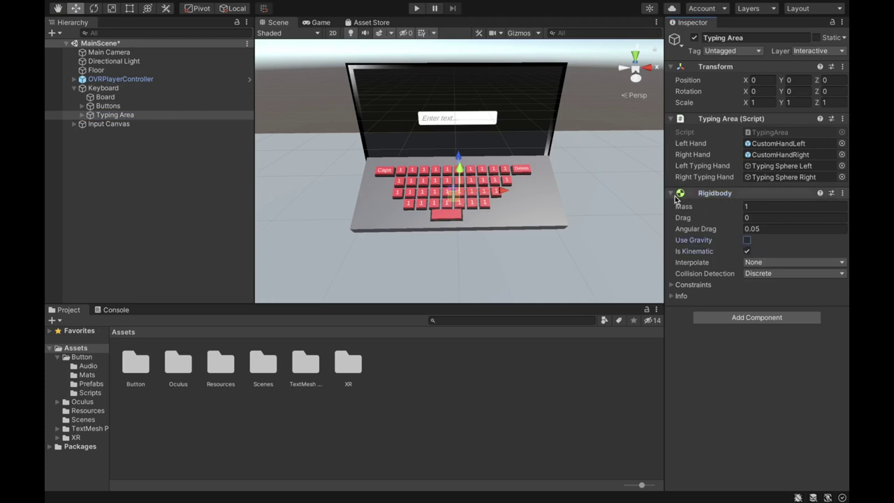
pyautogui.hotkey('ctrl', 's')
# - Open the Keyboard Button prefab from the Button/Prefabs folder for editing
pyautogui.click(135, 363)
pyautogui.doubleClick(135, 363)
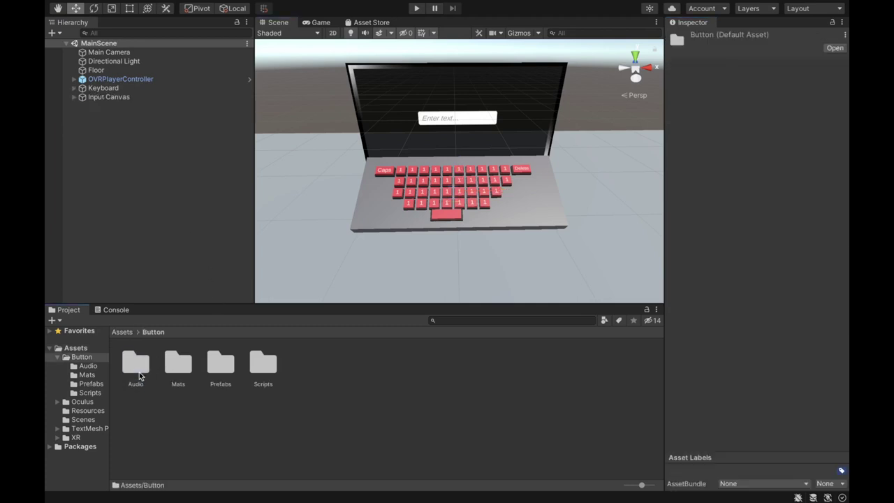
pyautogui.doubleClick(221, 364)
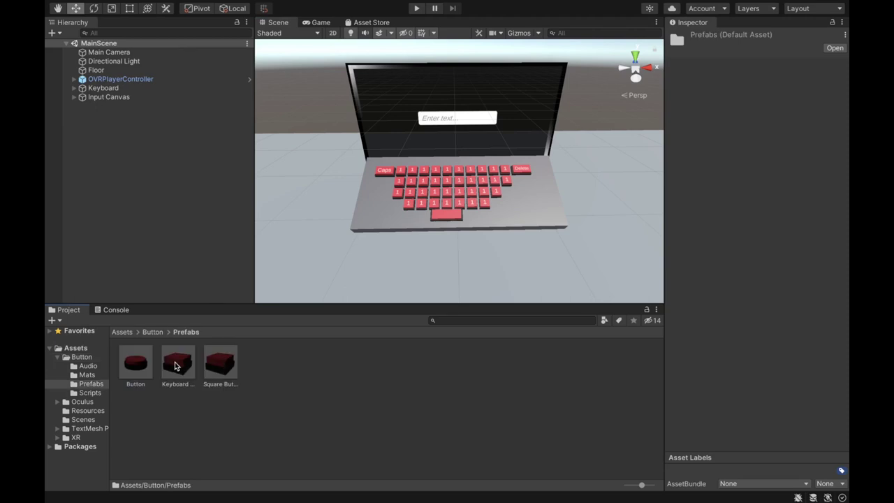
pyautogui.click(177, 364)
pyautogui.doubleClick(178, 365)
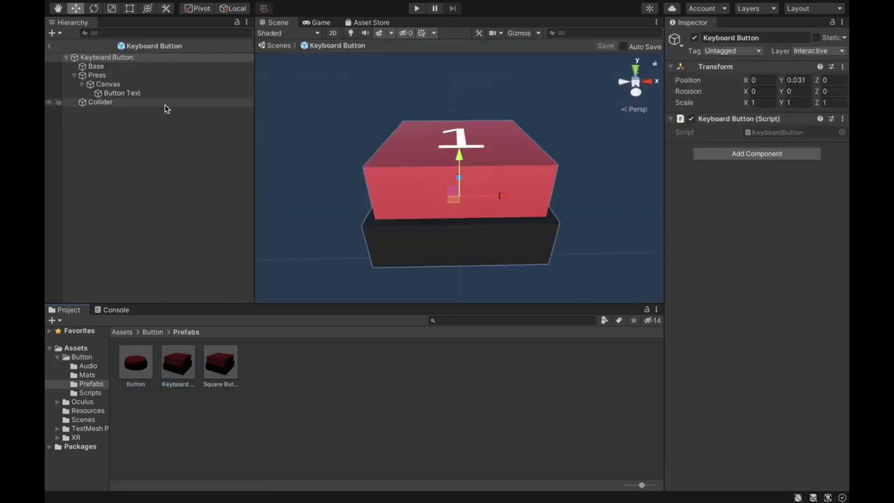
# - Extend the Collider's box collider down through the button base, about 1.97 in Y size, and save and exit the prefab
pyautogui.click(94, 102)
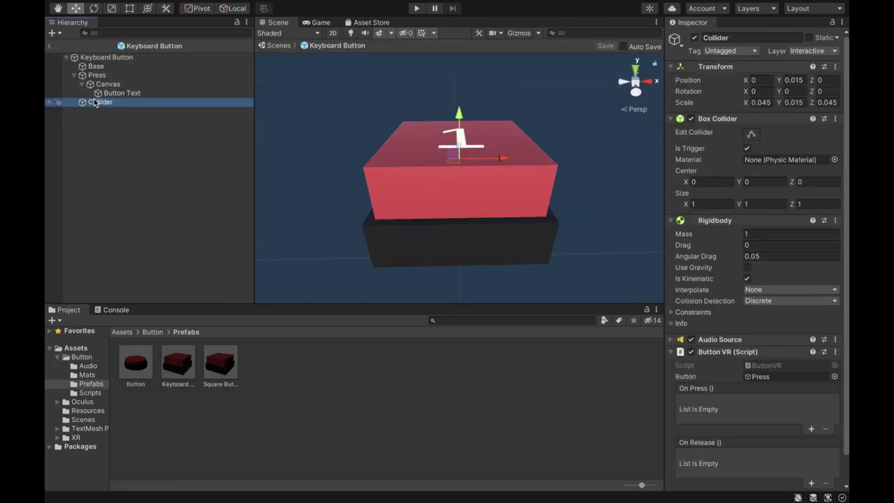
pyautogui.click(751, 135)
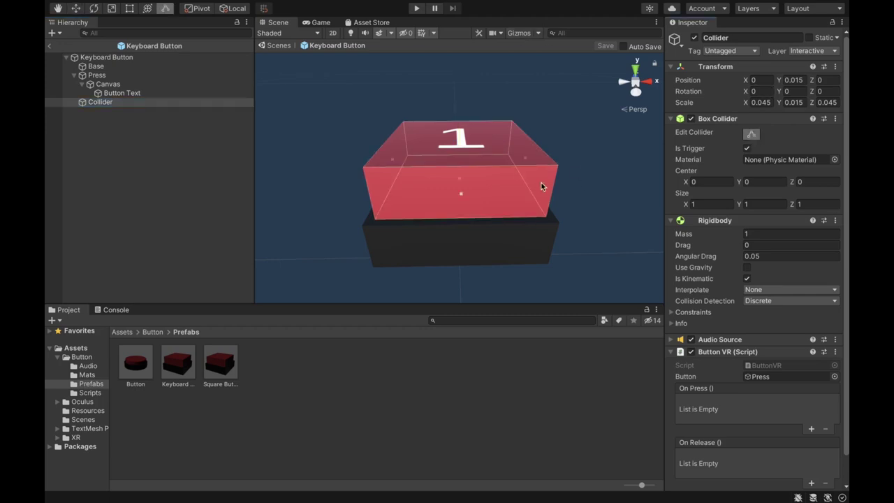
pyautogui.keyDown('alt'); pyautogui.moveTo(542, 186); pyautogui.dragTo(470, 209); pyautogui.keyUp('alt')
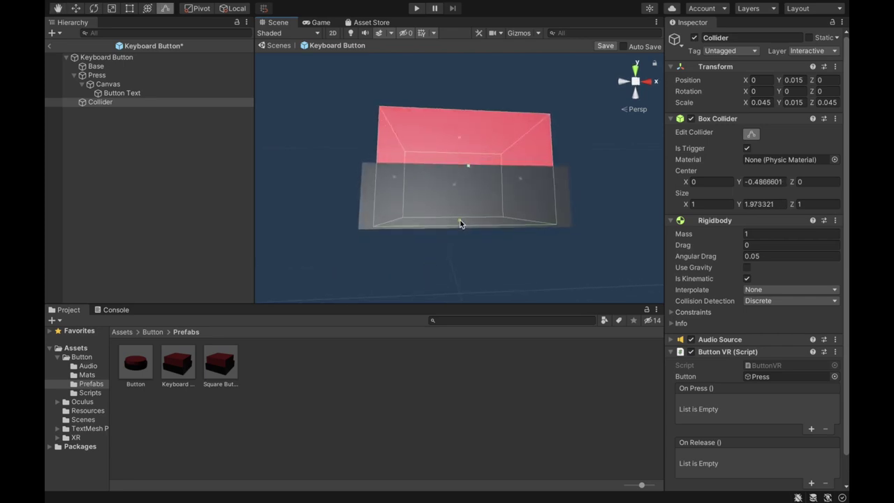
pyautogui.keyDown('alt'); pyautogui.moveTo(533, 191); pyautogui.dragTo(523, 217); pyautogui.keyUp('alt')
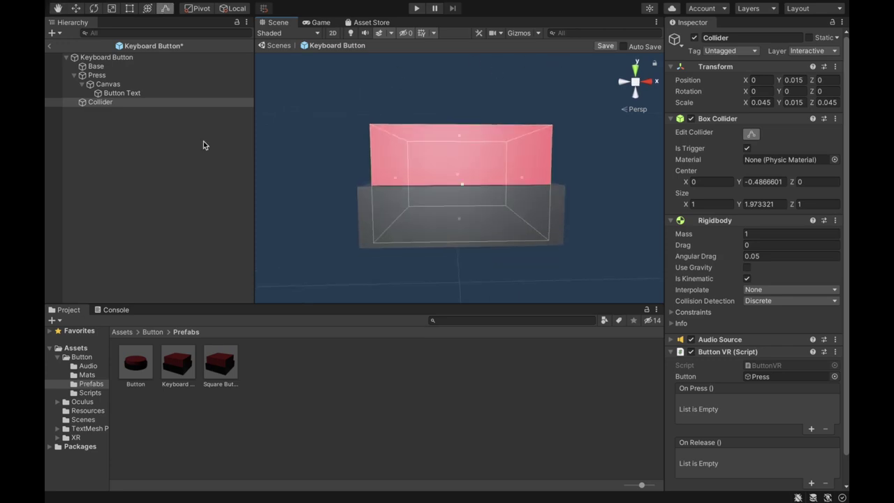
pyautogui.hotkey('ctrl', 's')
pyautogui.click(51, 47)
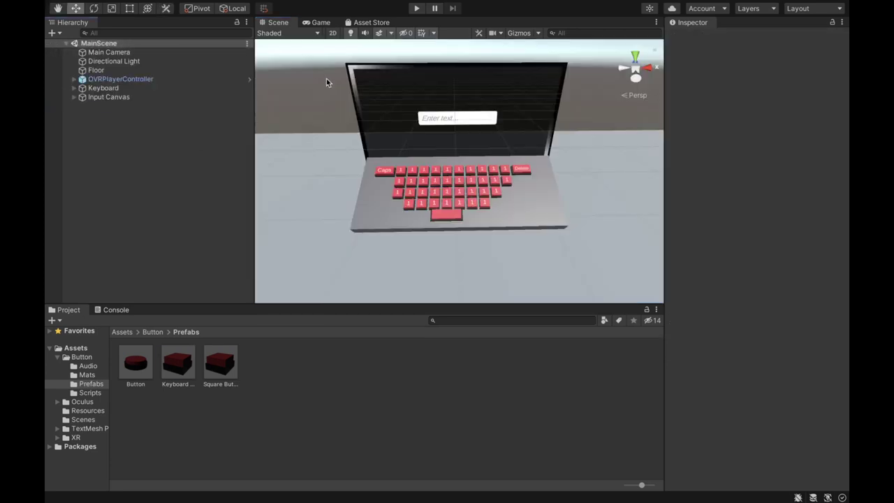